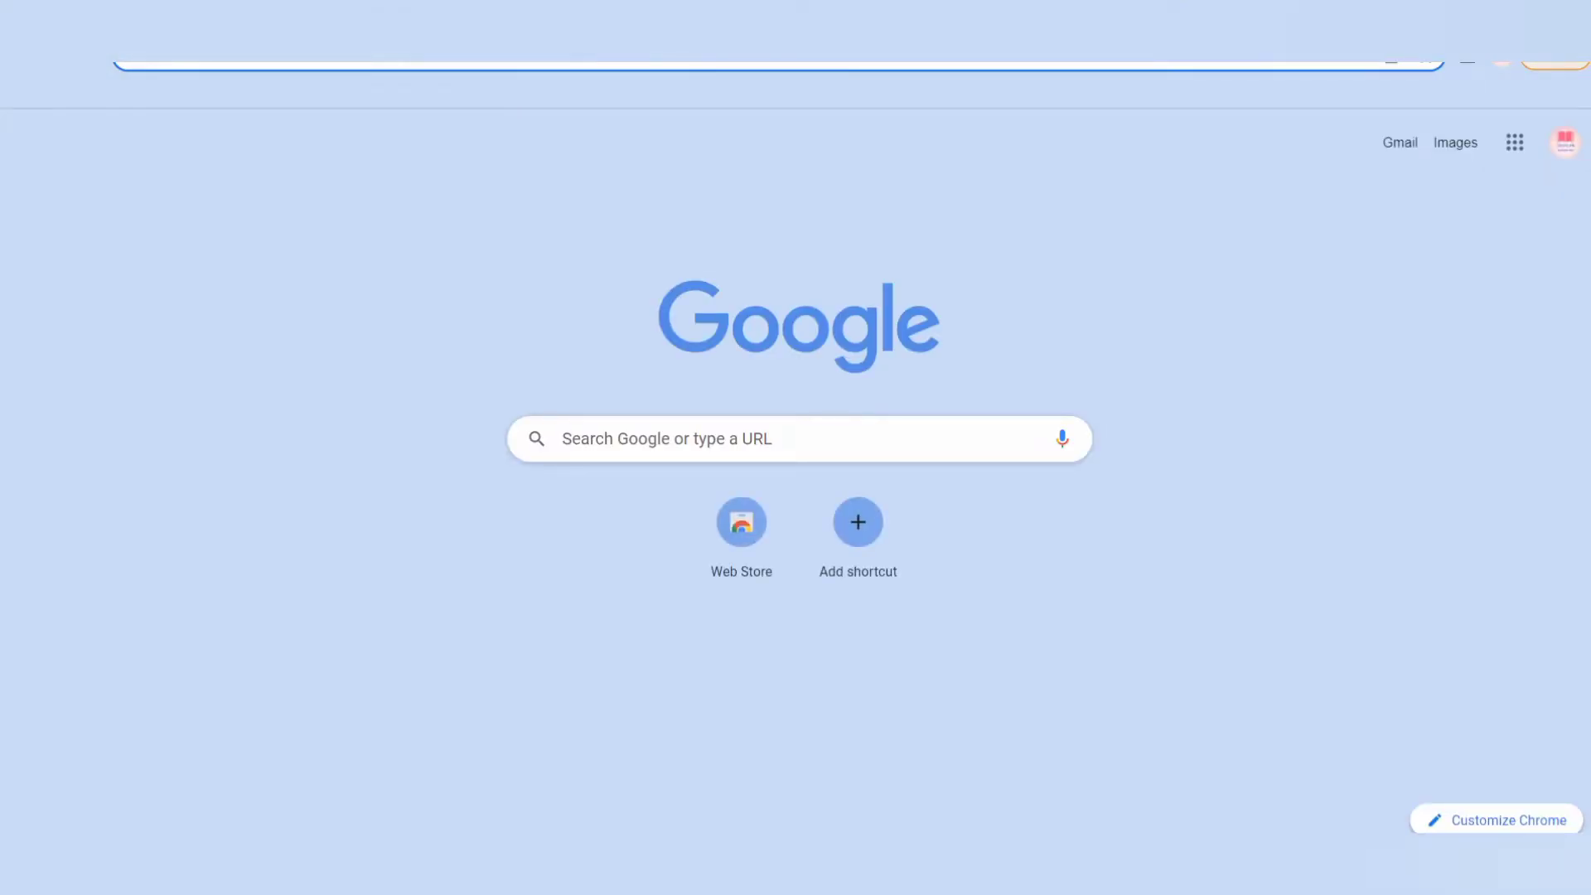
# Search Google for "scratch", open the Scratch website and create a new project.
pyautogui.write('scratch')
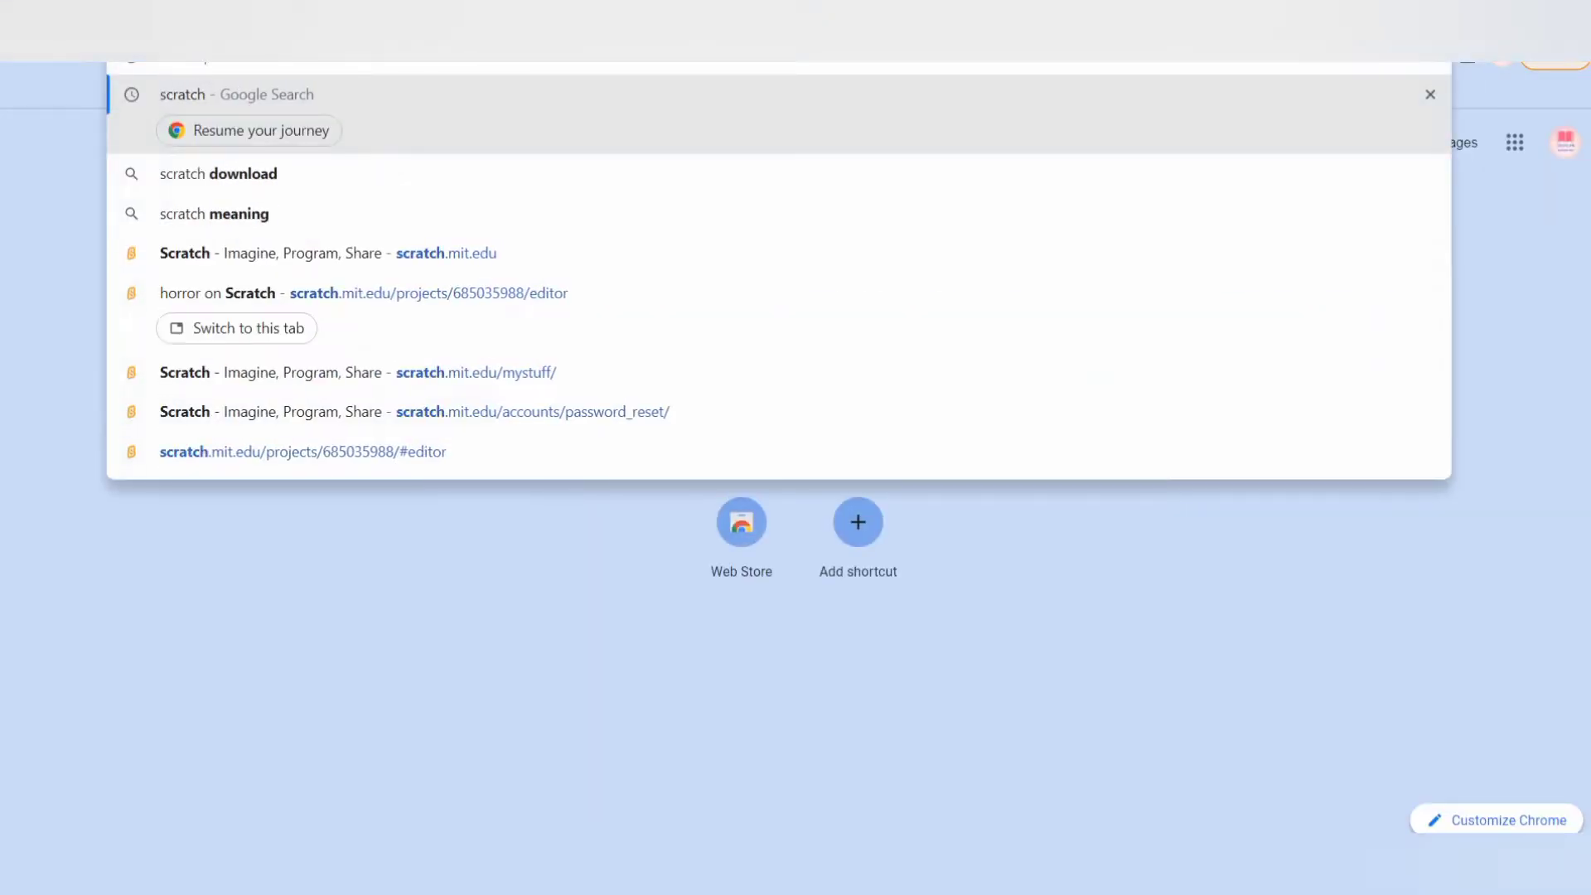
pyautogui.click(252, 109)
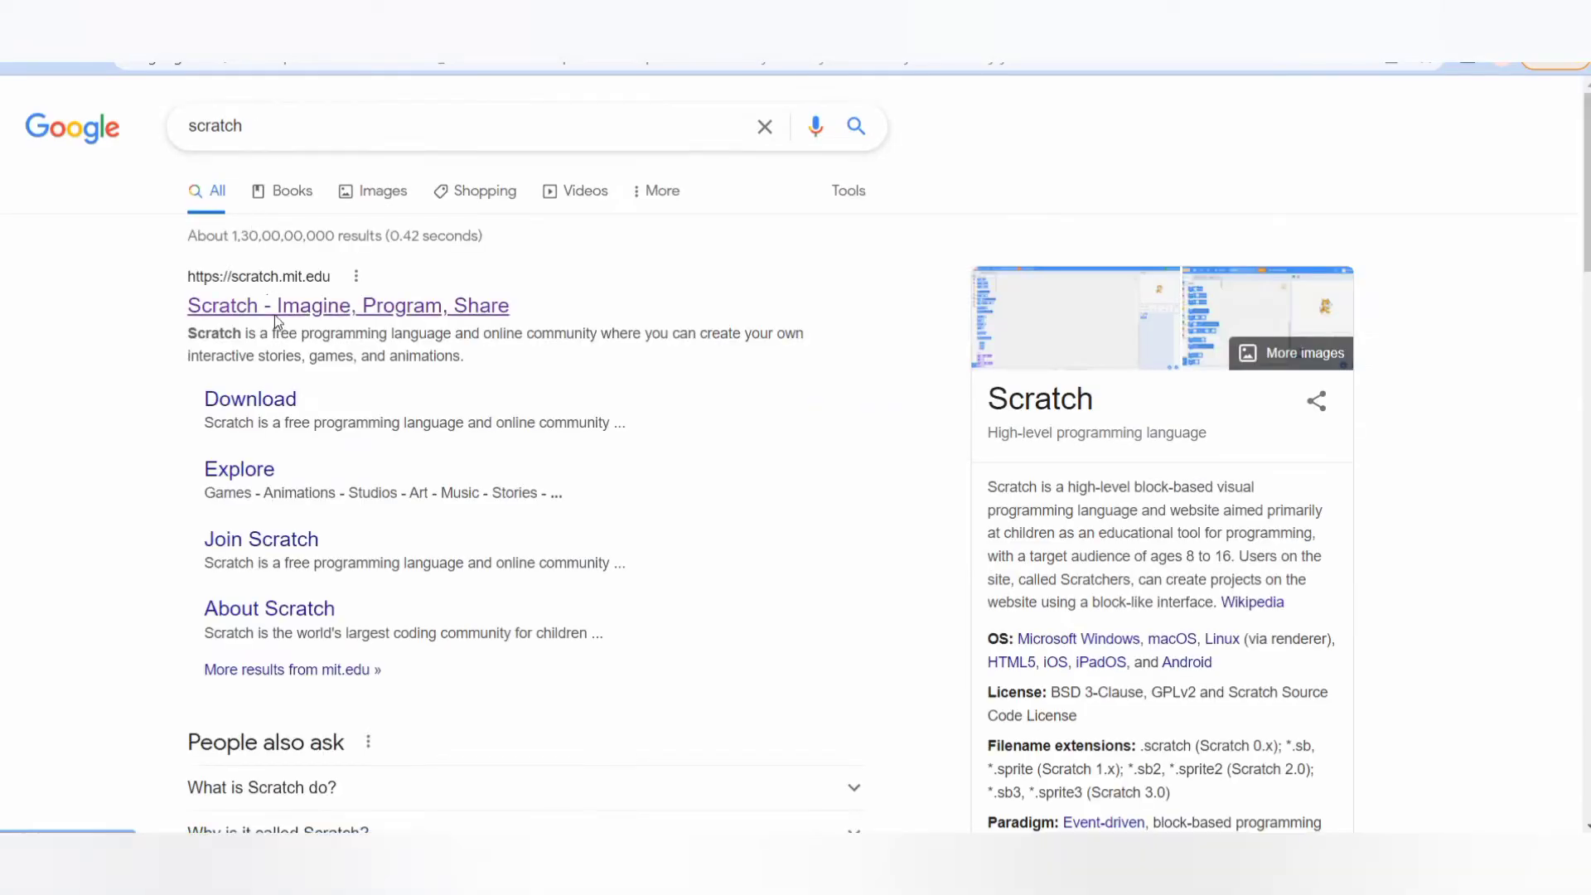
pyautogui.click(277, 311)
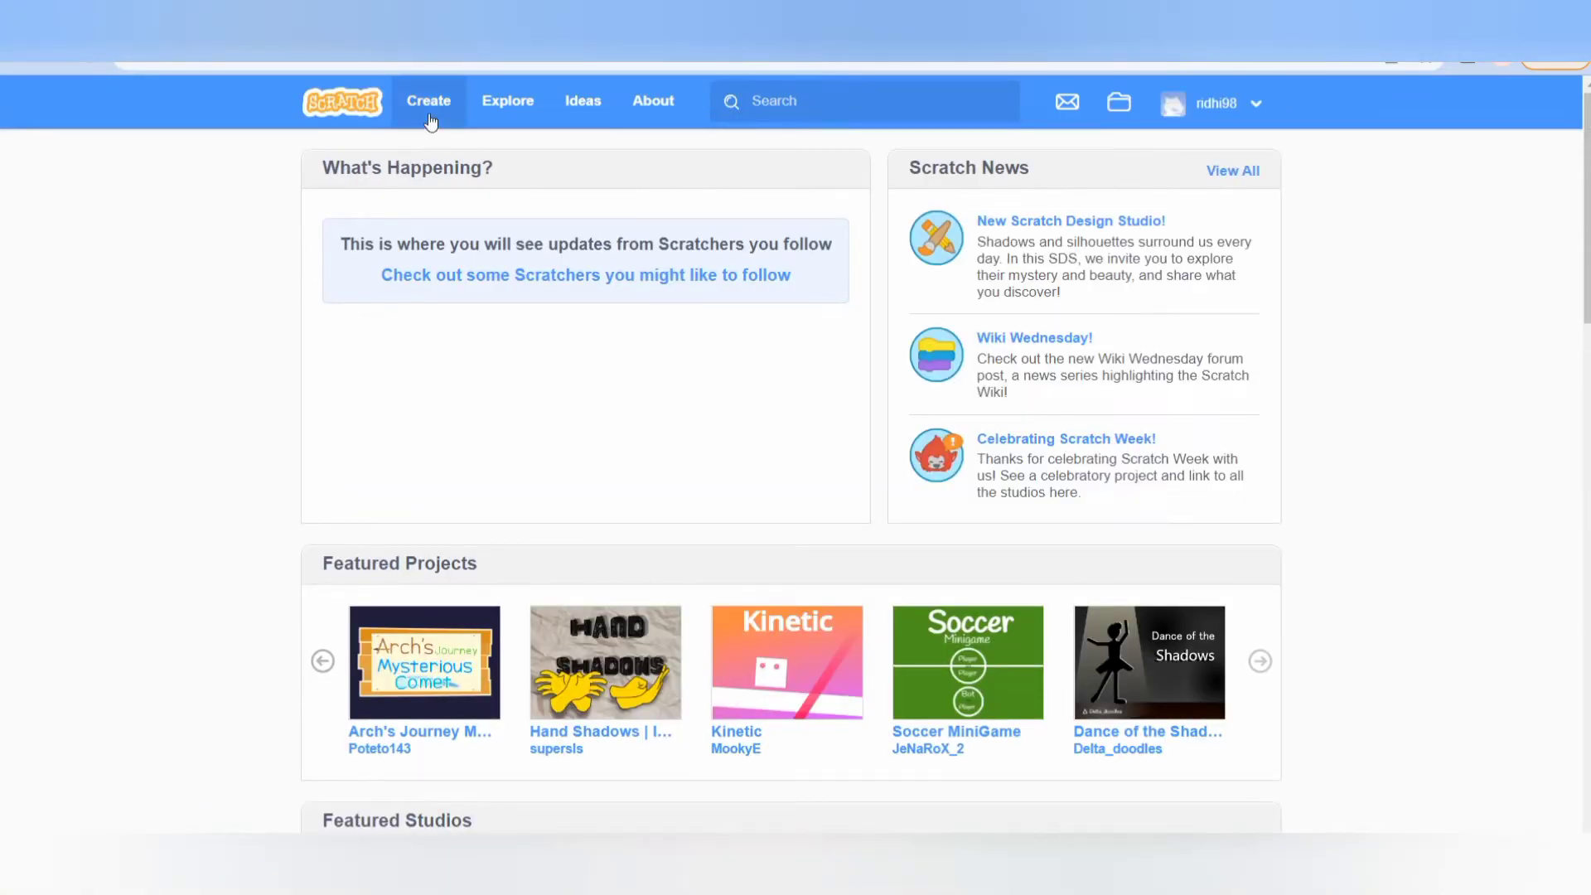
pyautogui.click(430, 114)
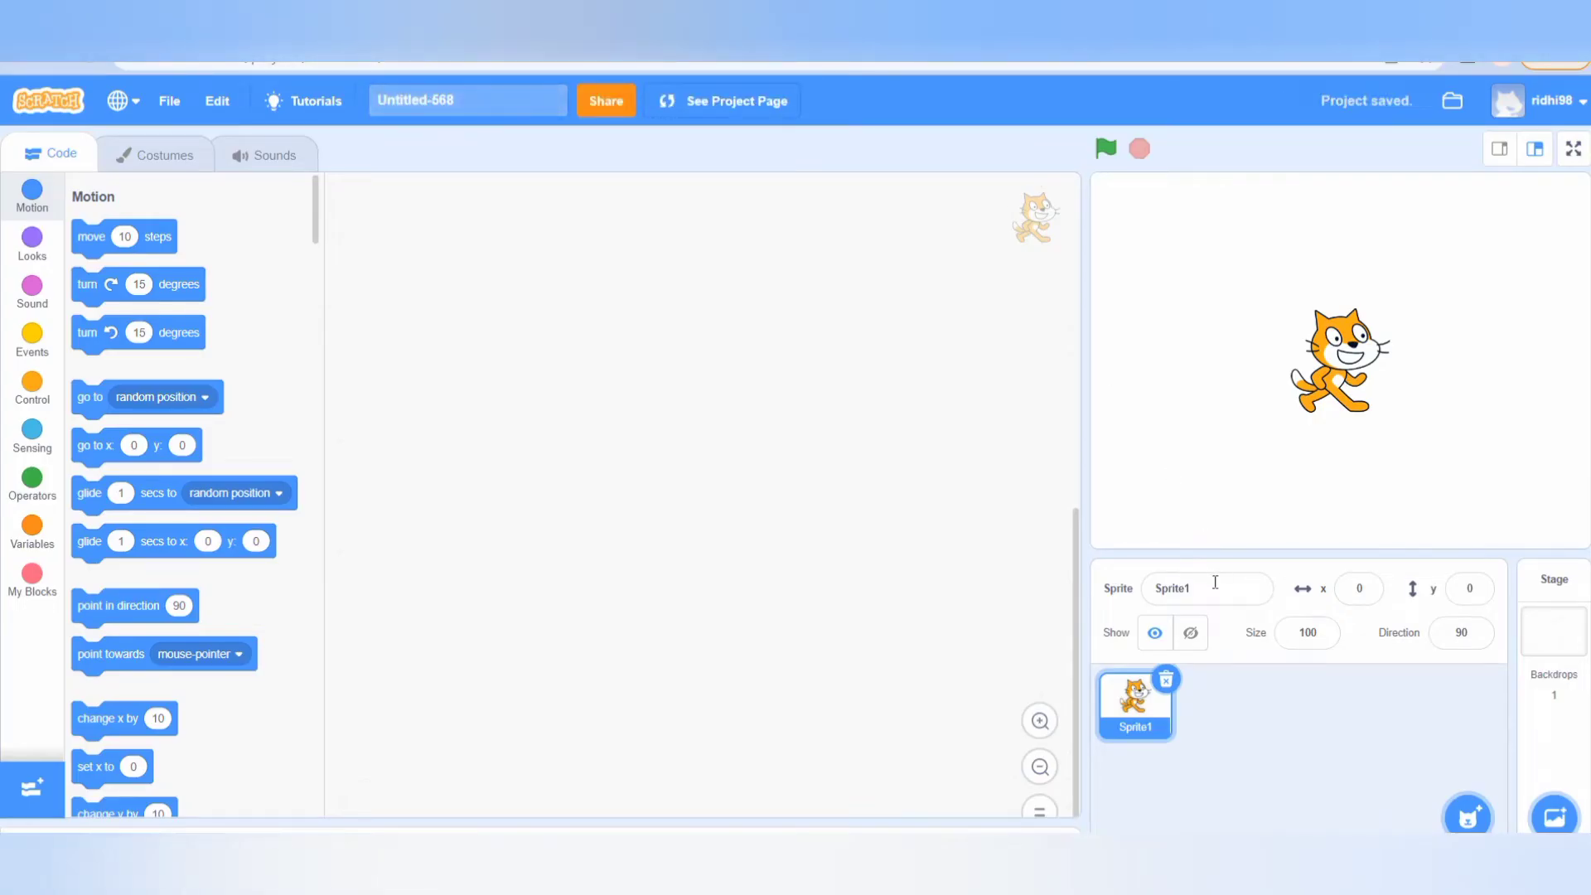
# Delete the default cat sprite and start painting a new blank backdrop for the stage.
pyautogui.click(1166, 682)
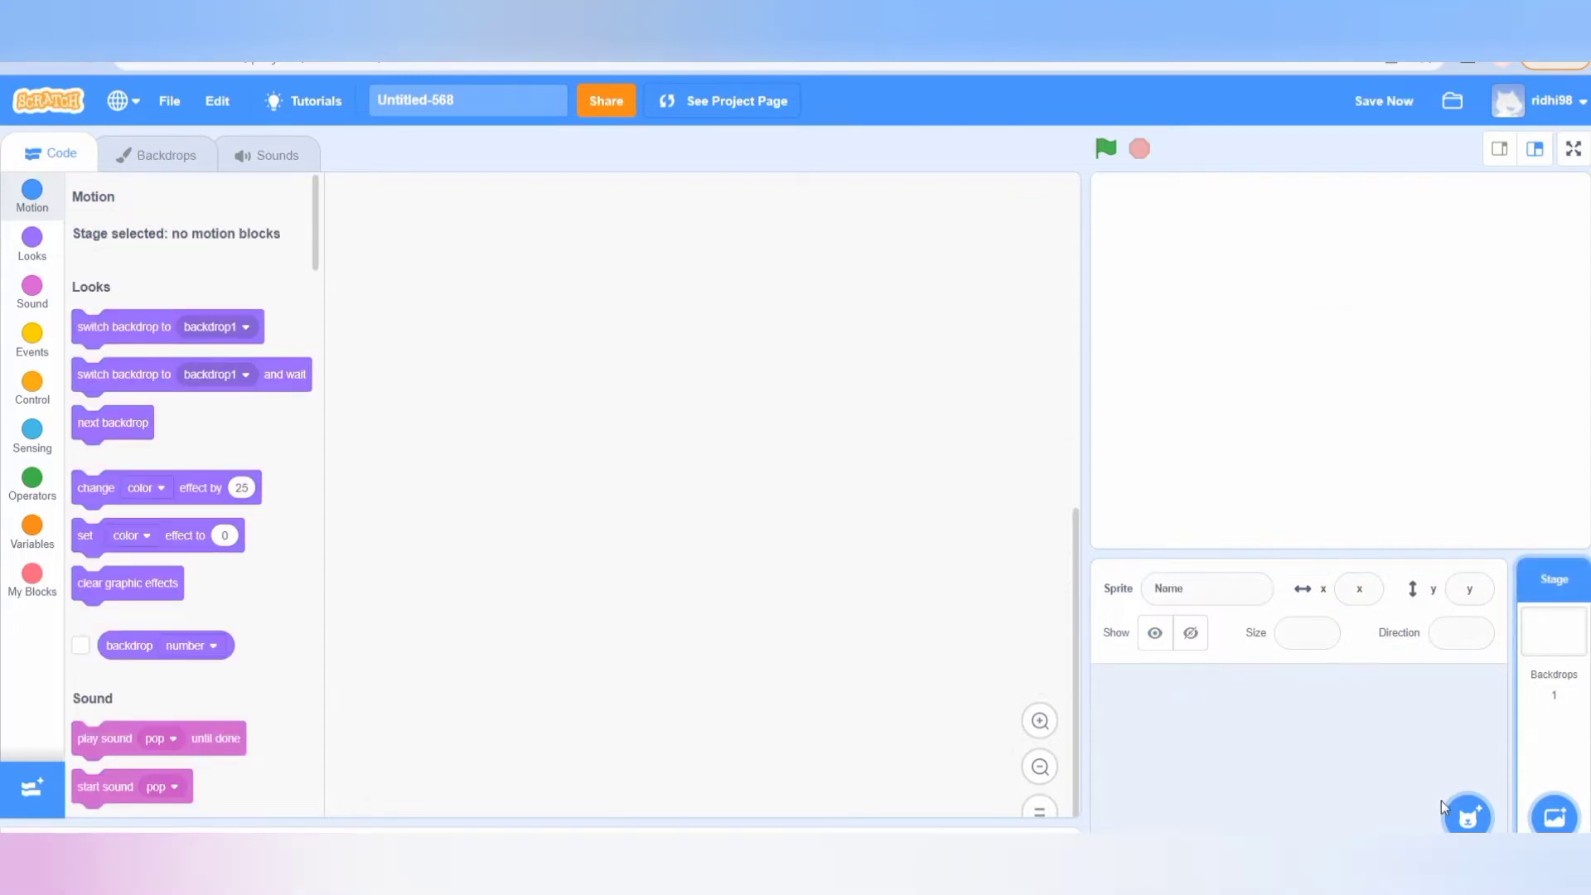
pyautogui.moveTo(1555, 816)
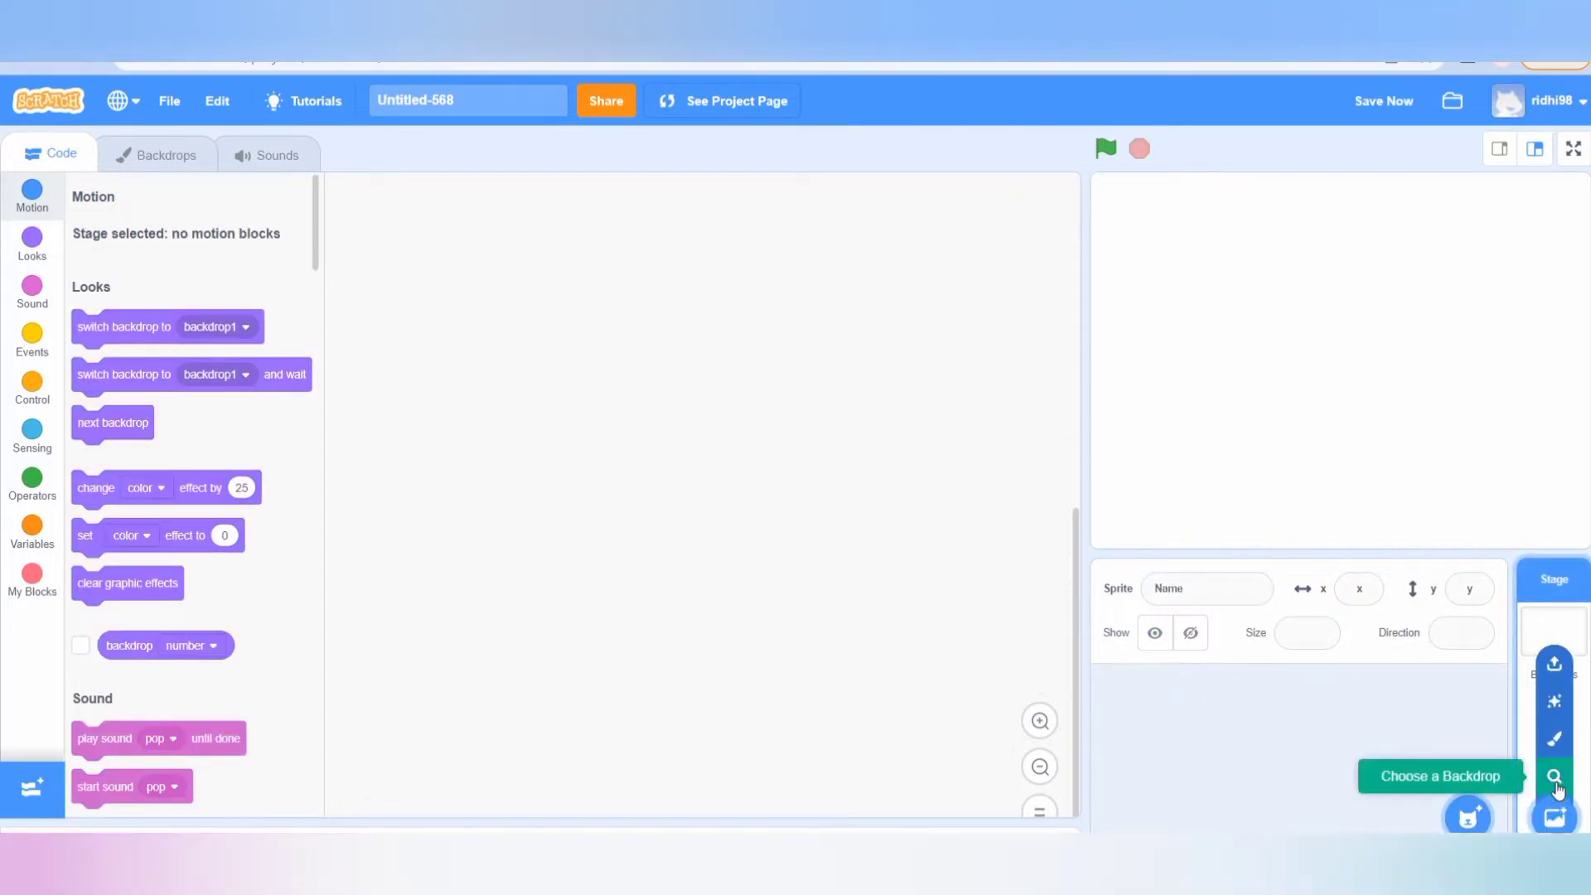
pyautogui.moveTo(1462, 818)
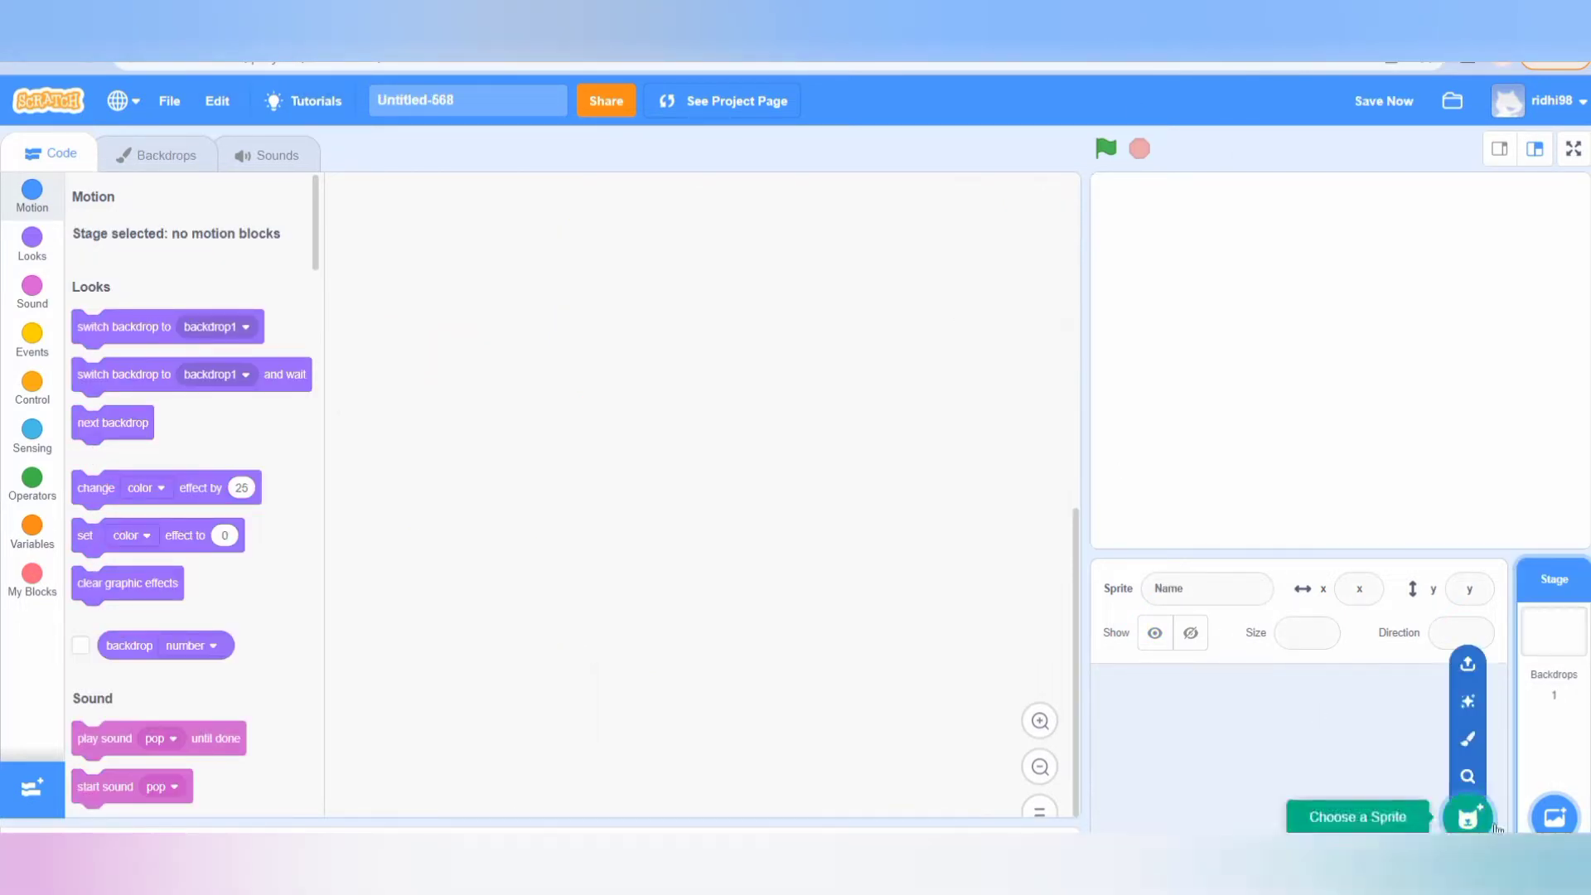
pyautogui.moveTo(1555, 817)
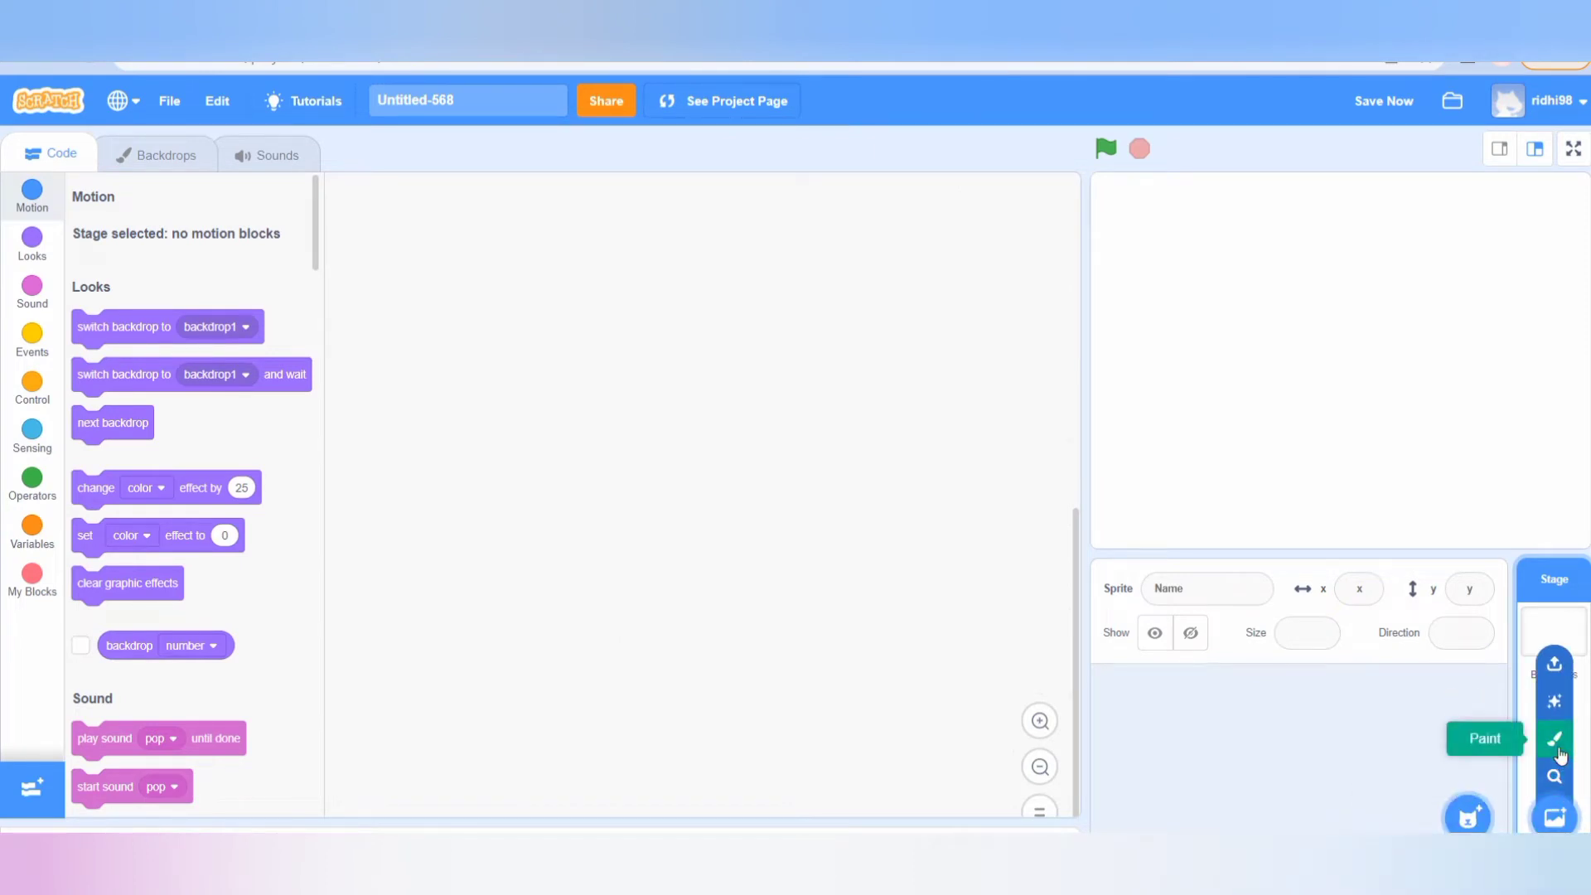
pyautogui.click(1555, 740)
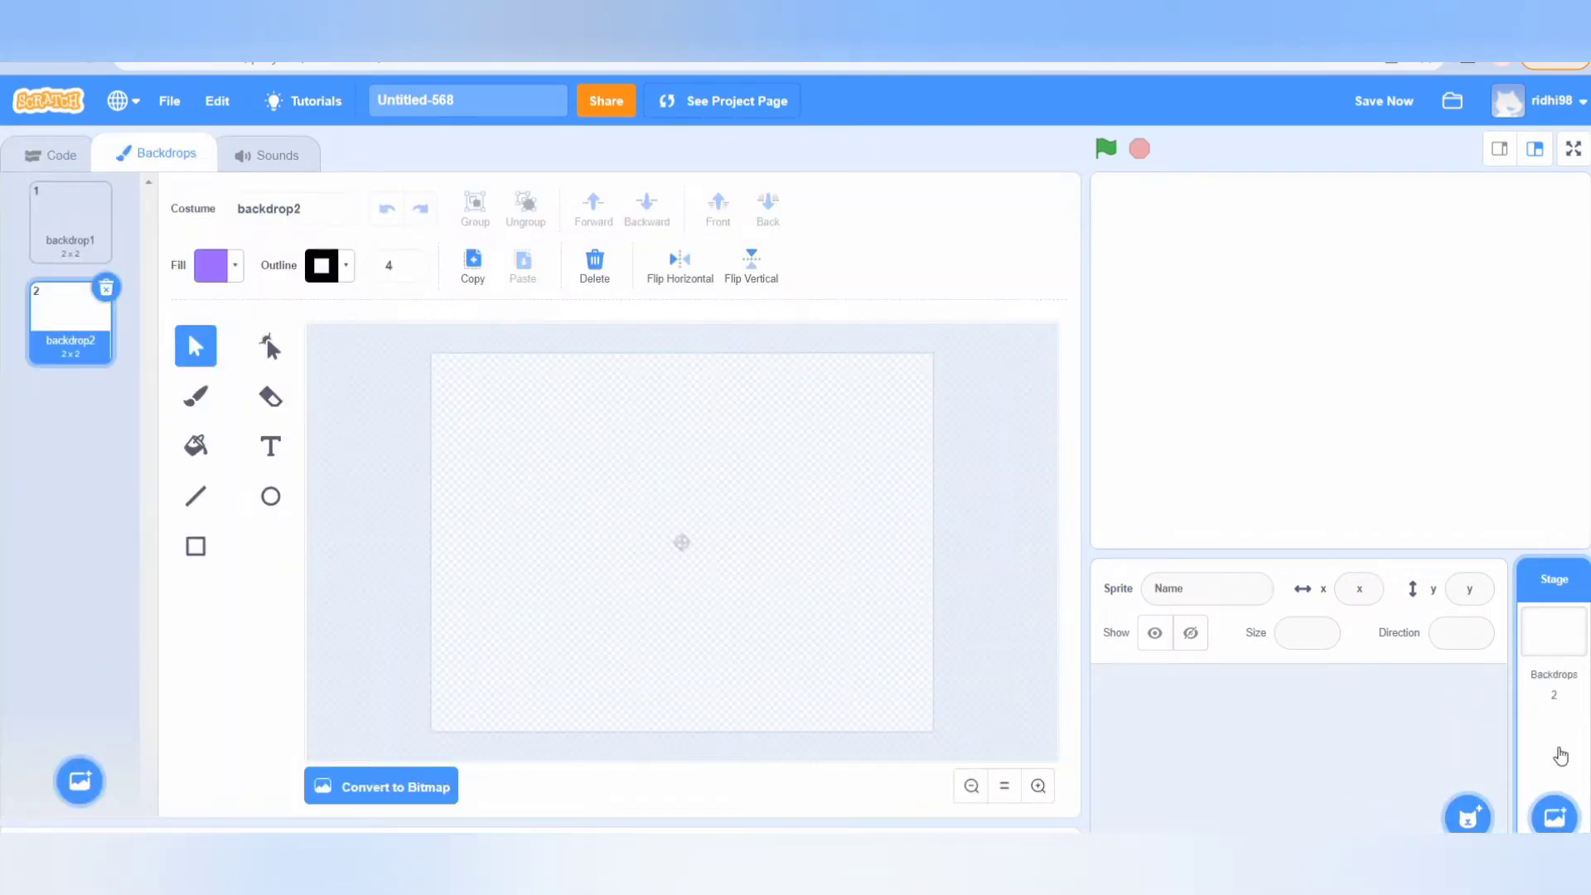
# Convert the new backdrop to bitmap and fill its whole canvas with near-black, using a brightness of about 6.
pyautogui.click(217, 265)
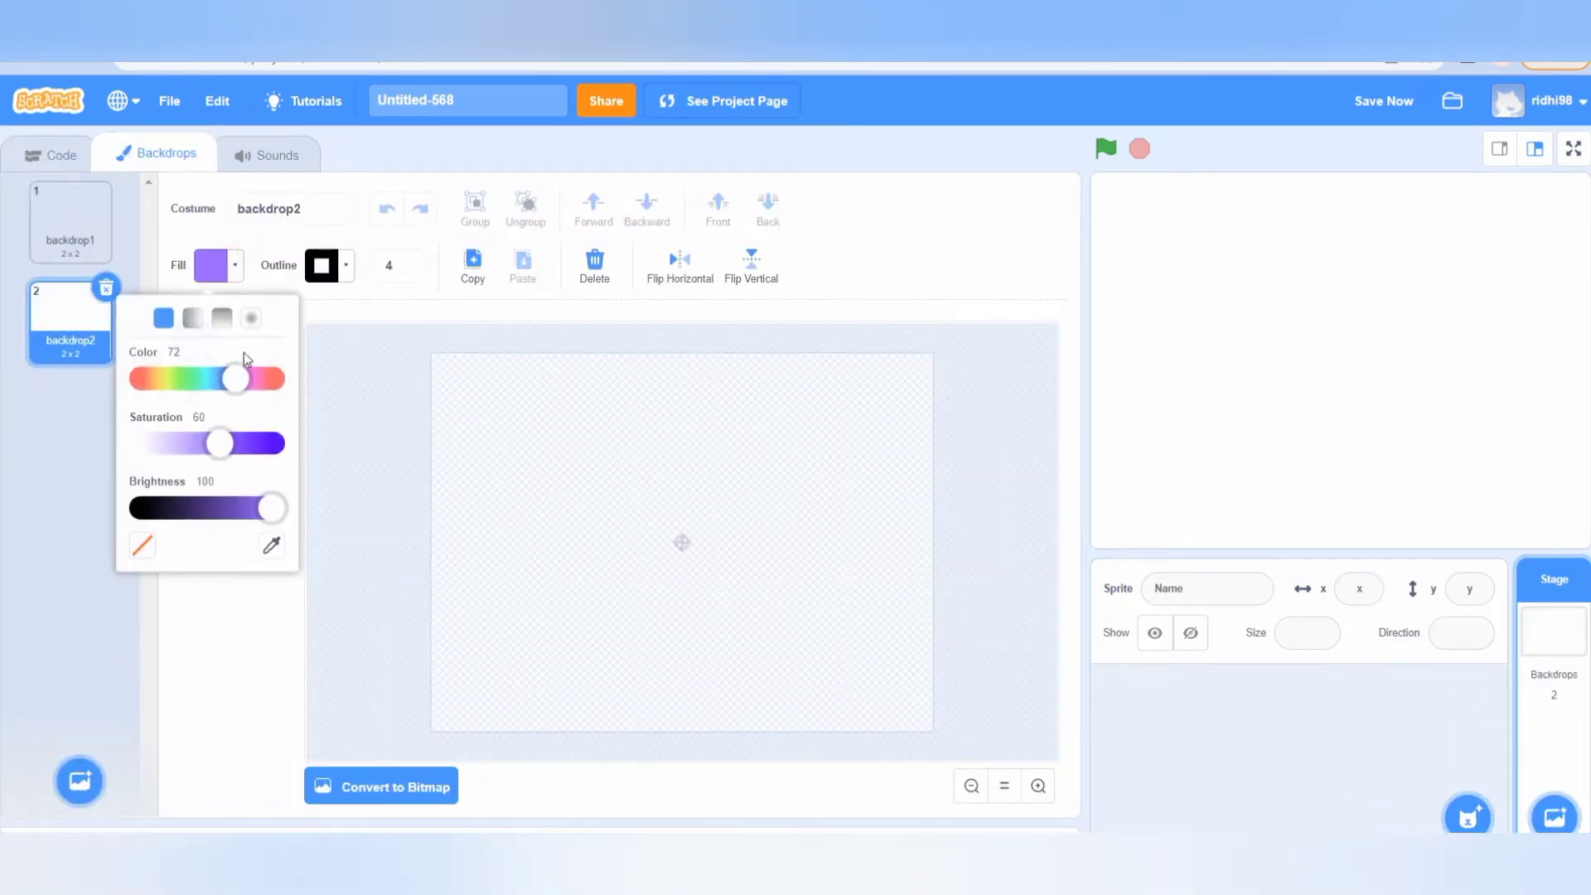
pyautogui.click(278, 379)
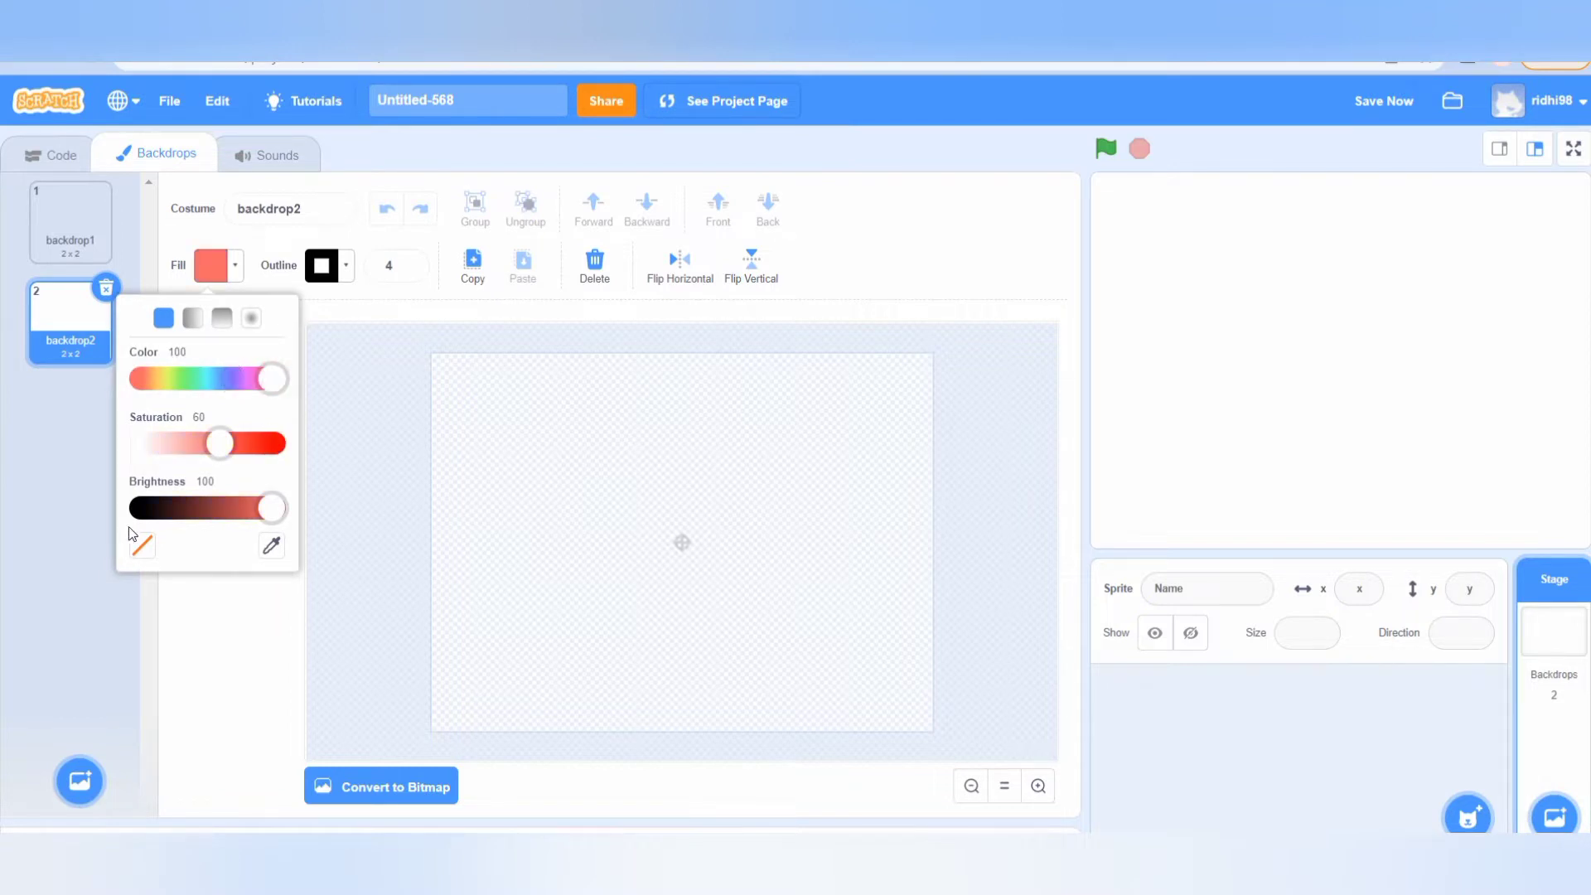
pyautogui.click(150, 508)
pyautogui.click(214, 635)
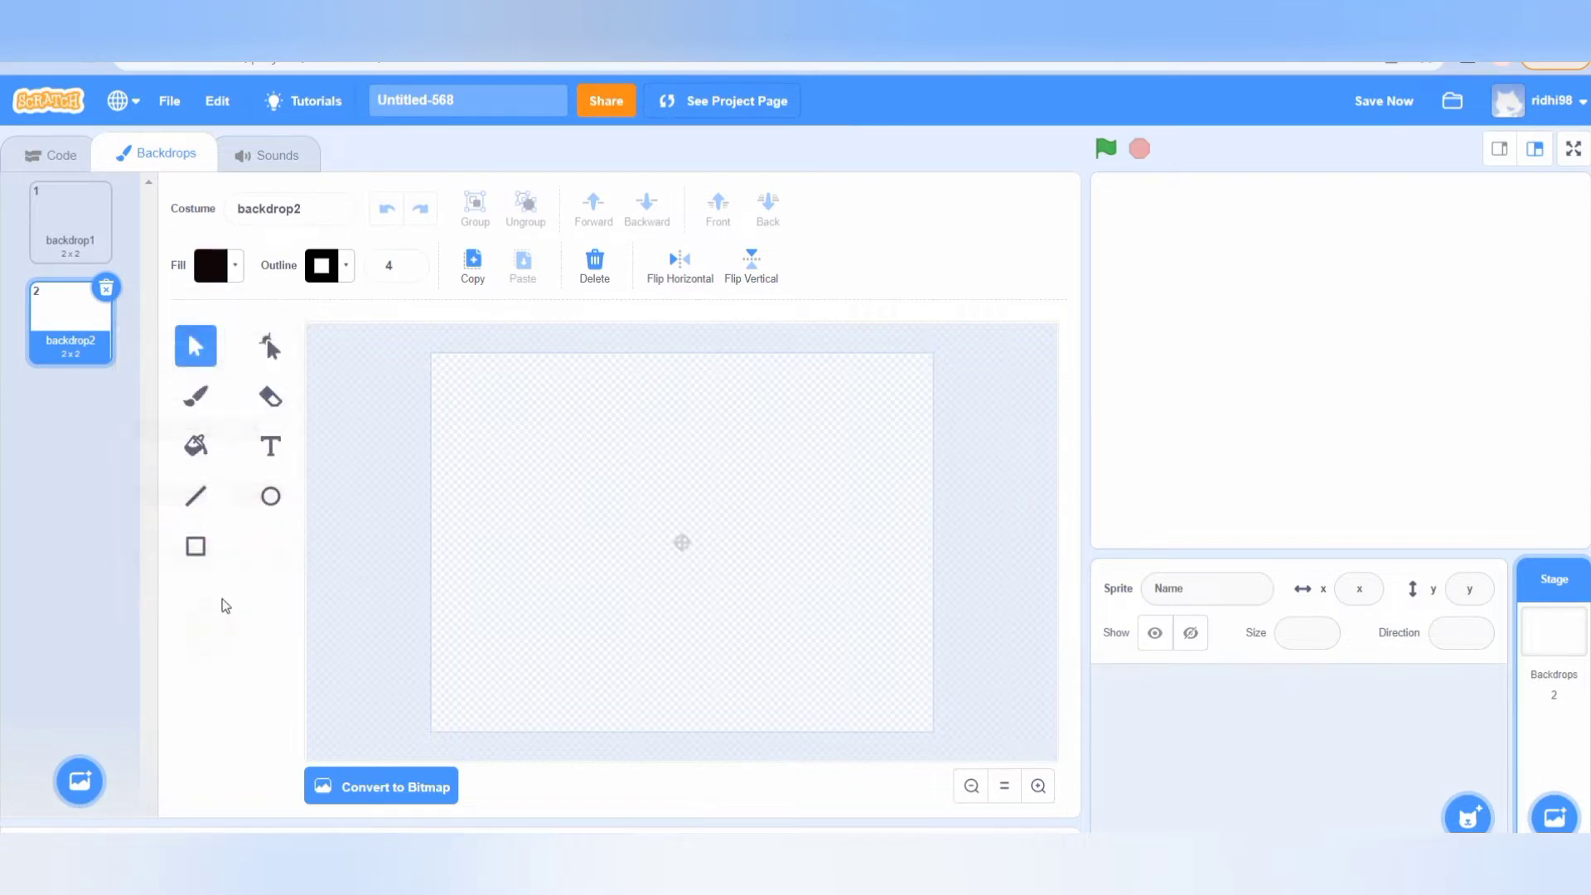
pyautogui.click(189, 441)
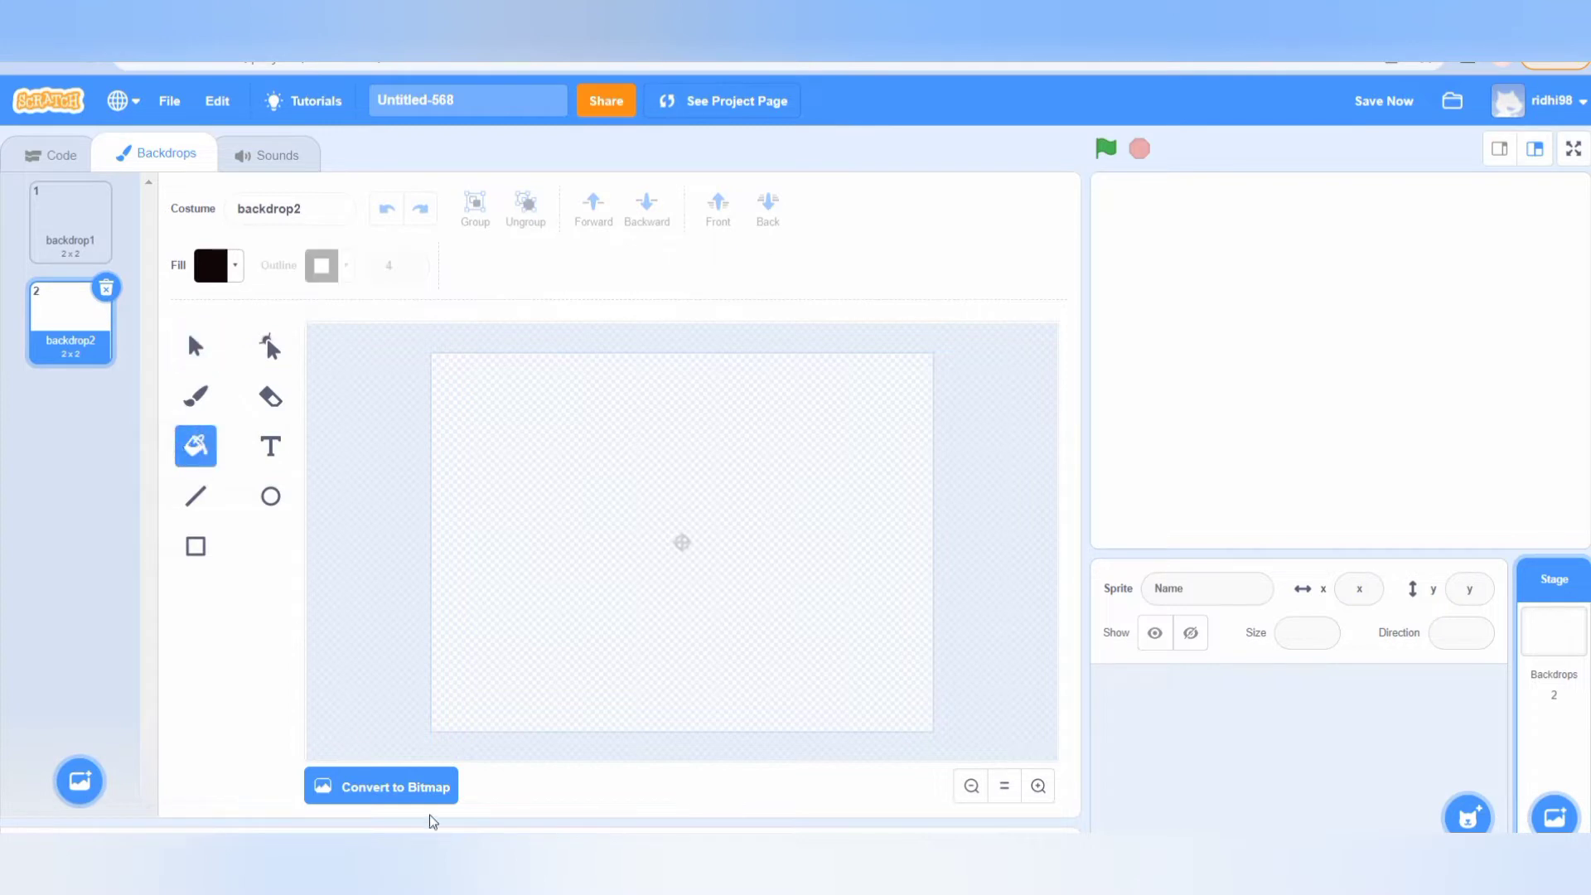
pyautogui.click(426, 794)
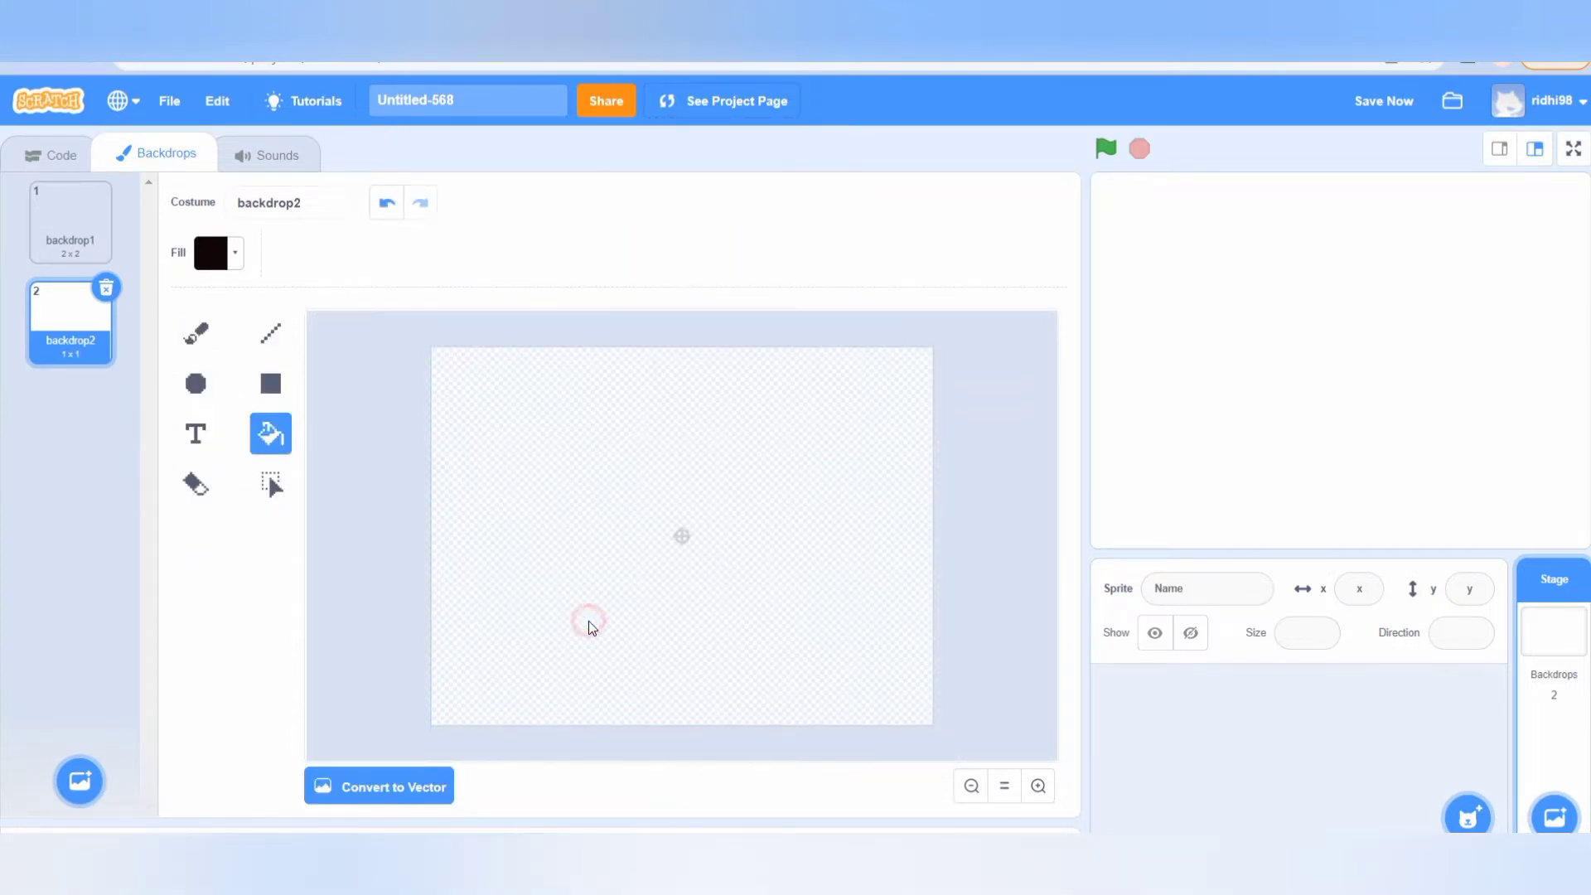
pyautogui.click(589, 623)
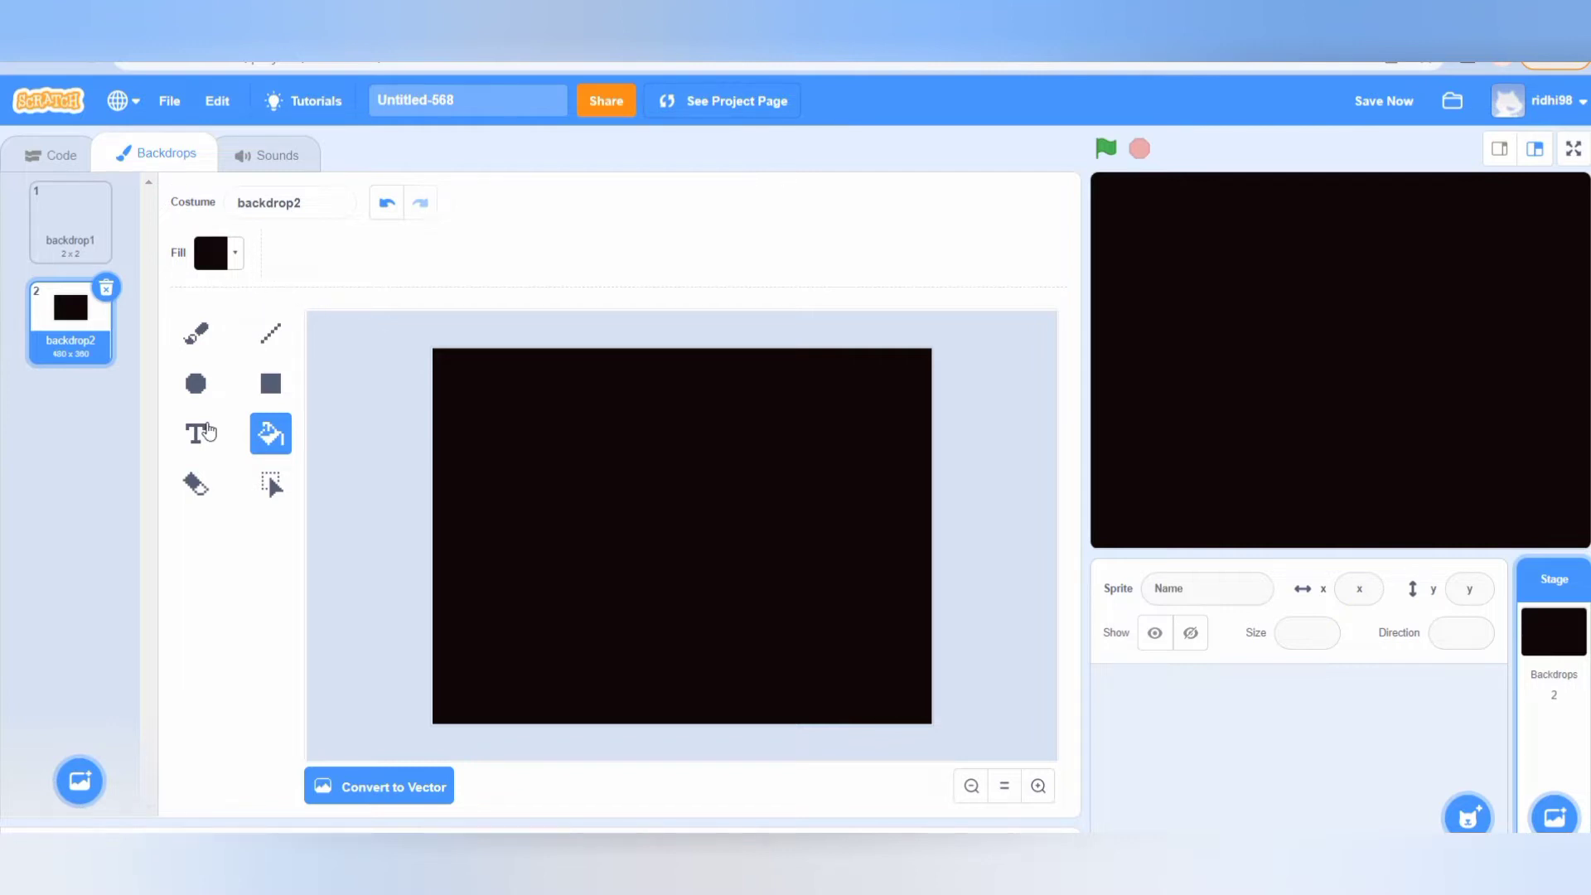
# Choose the Text tool with a bright red fill: color 100, saturation 98, brightness 100.
pyautogui.click(199, 433)
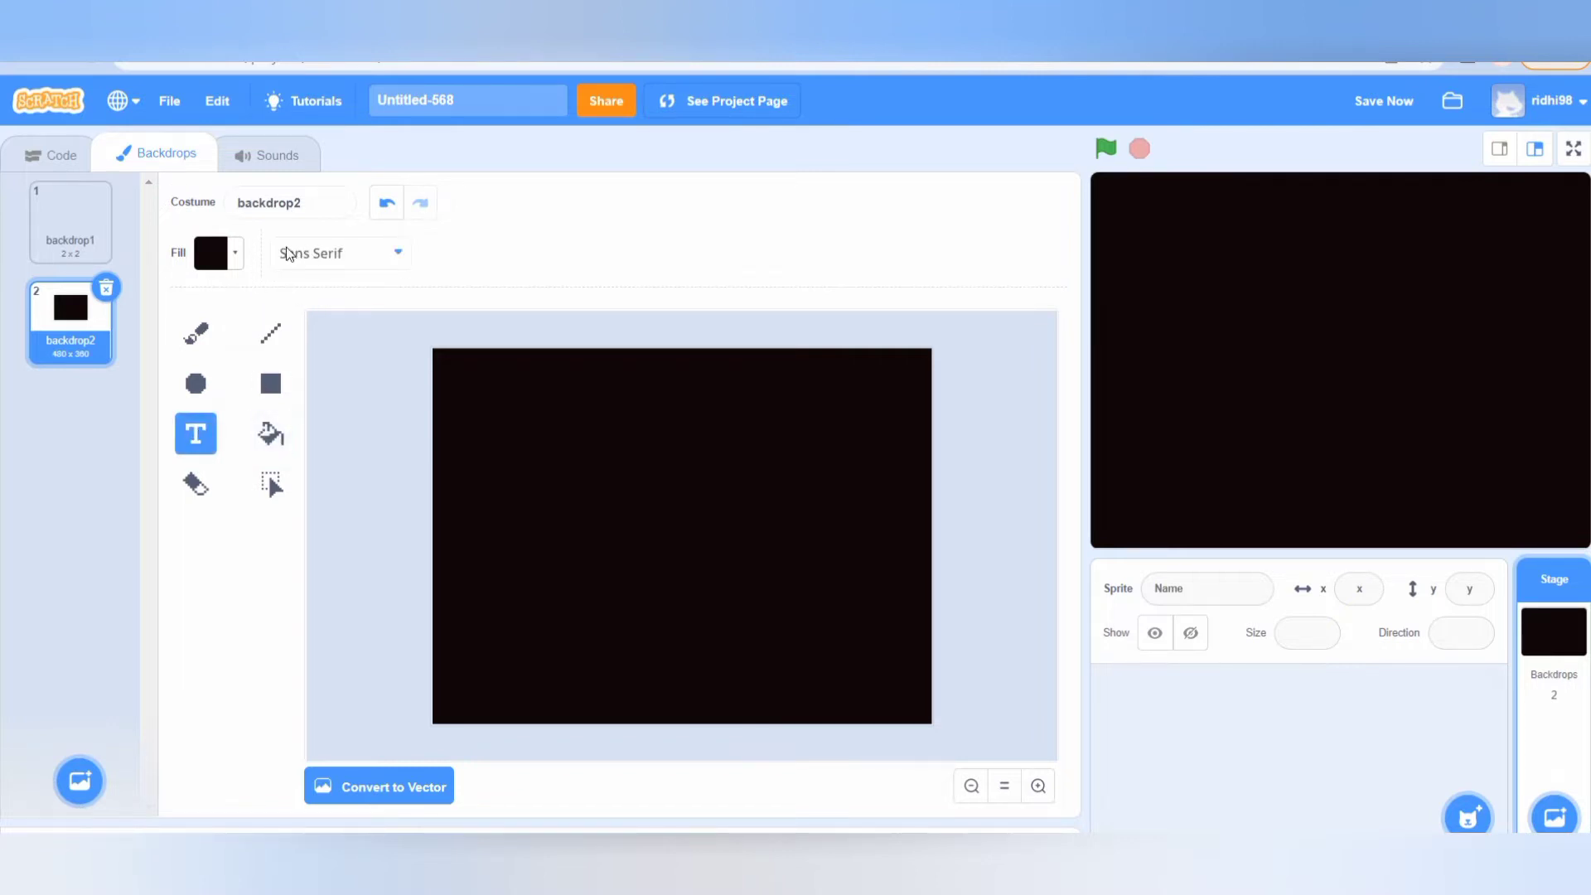
pyautogui.click(236, 253)
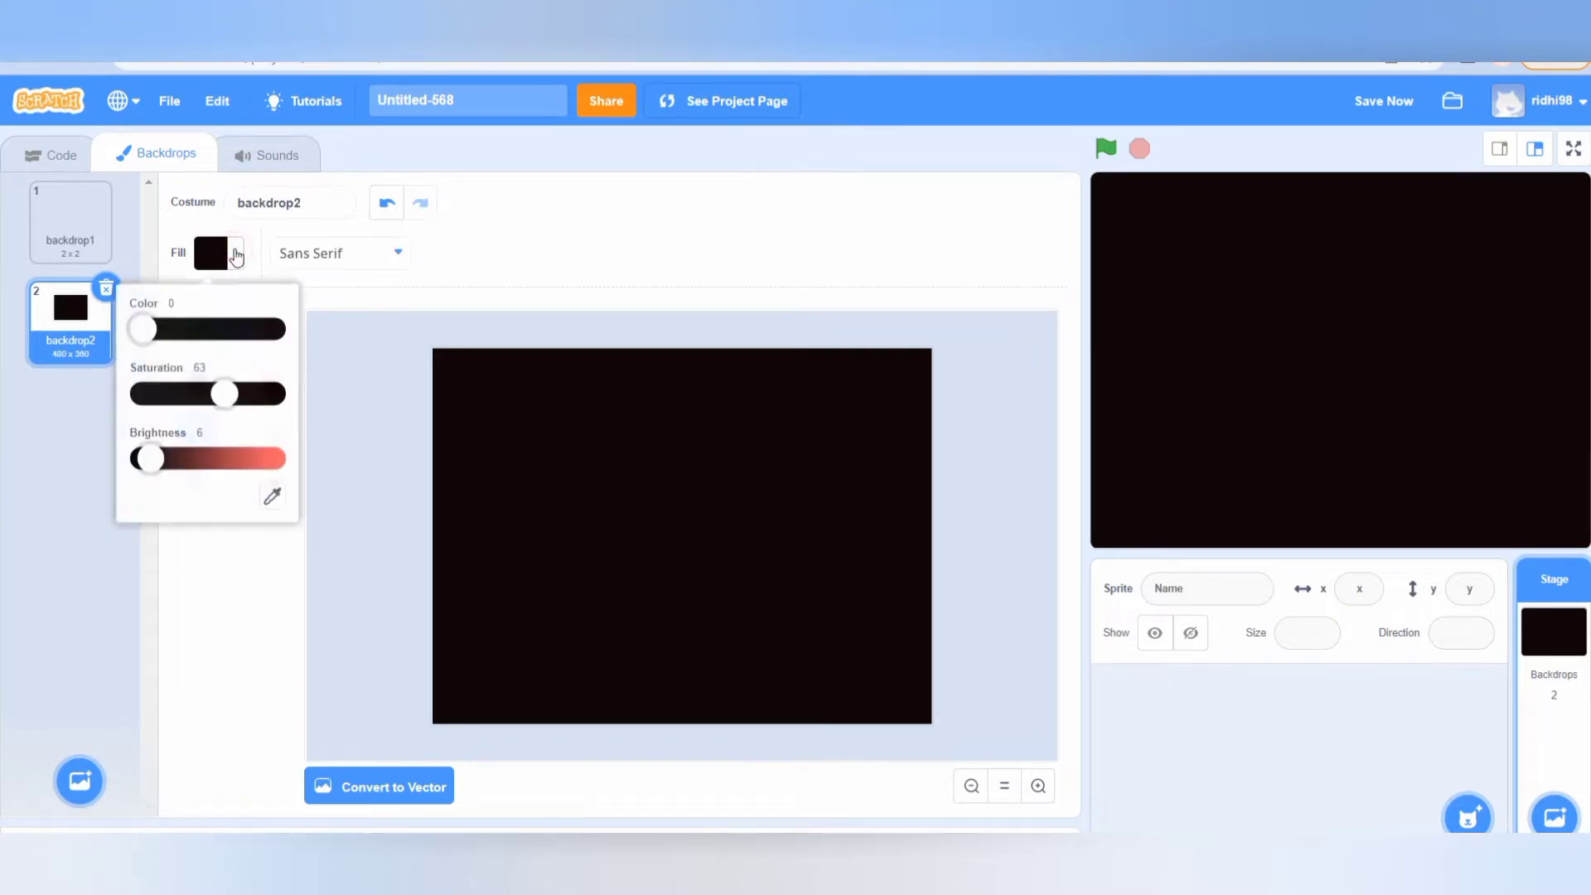
pyautogui.click(275, 456)
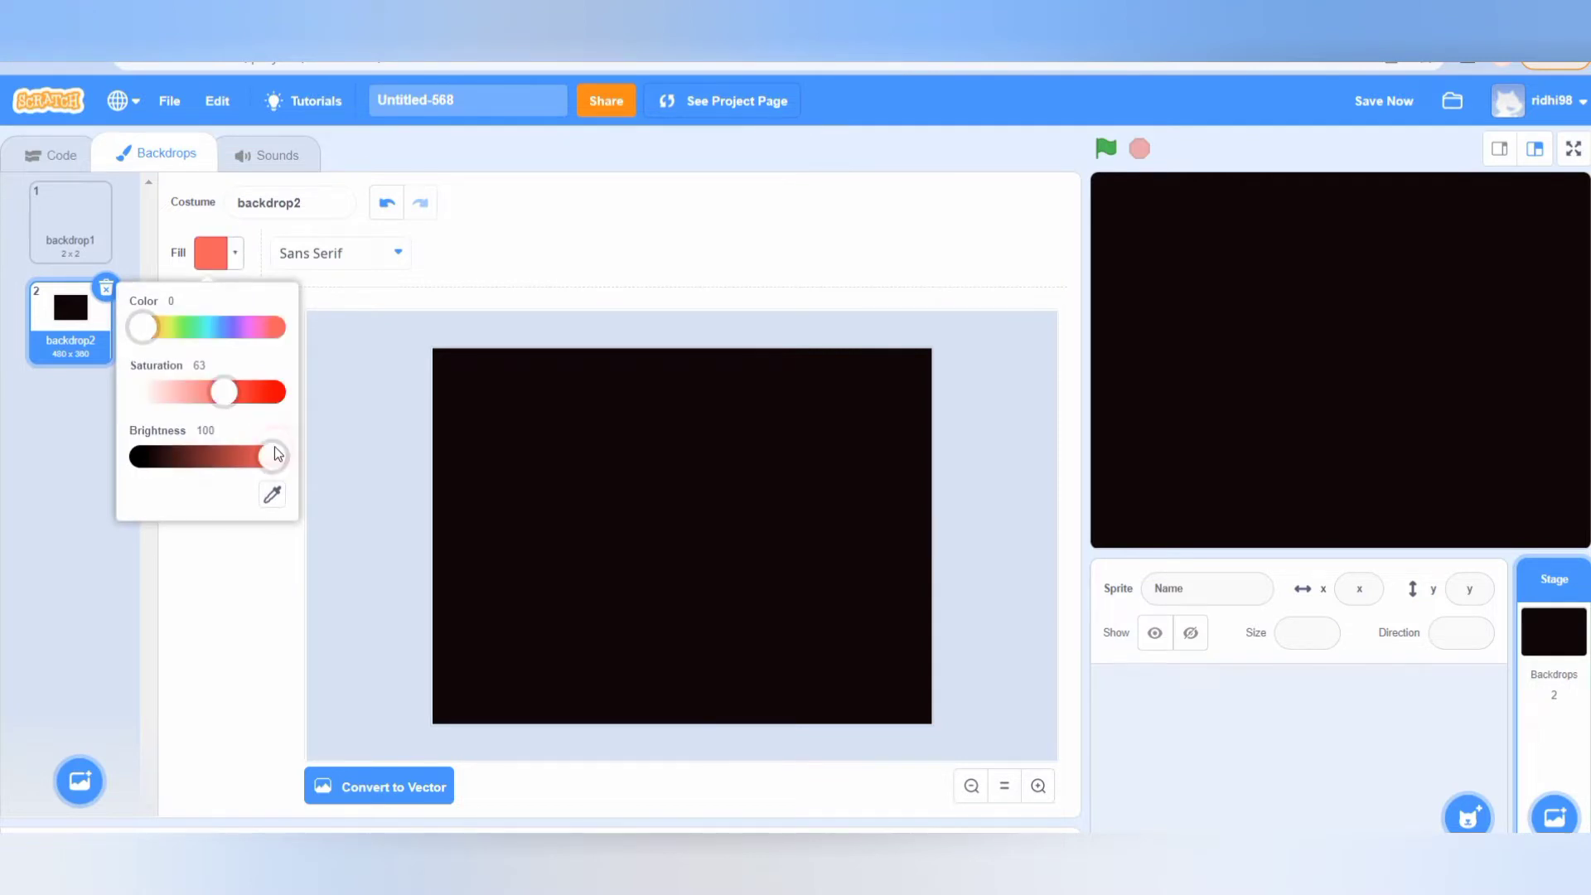
pyautogui.click(270, 391)
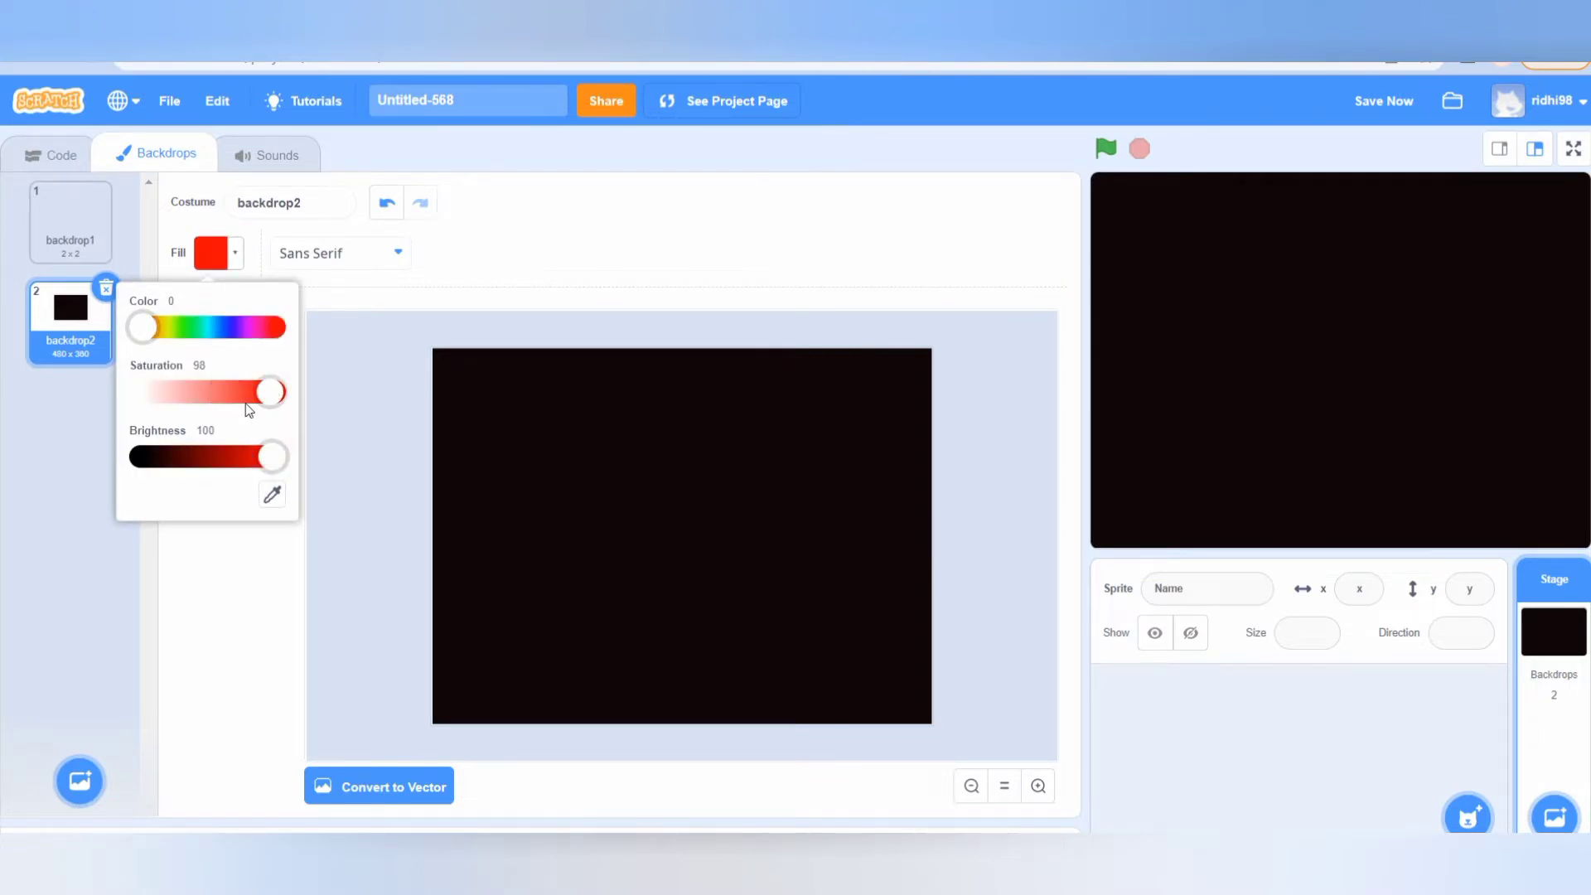
pyautogui.click(278, 330)
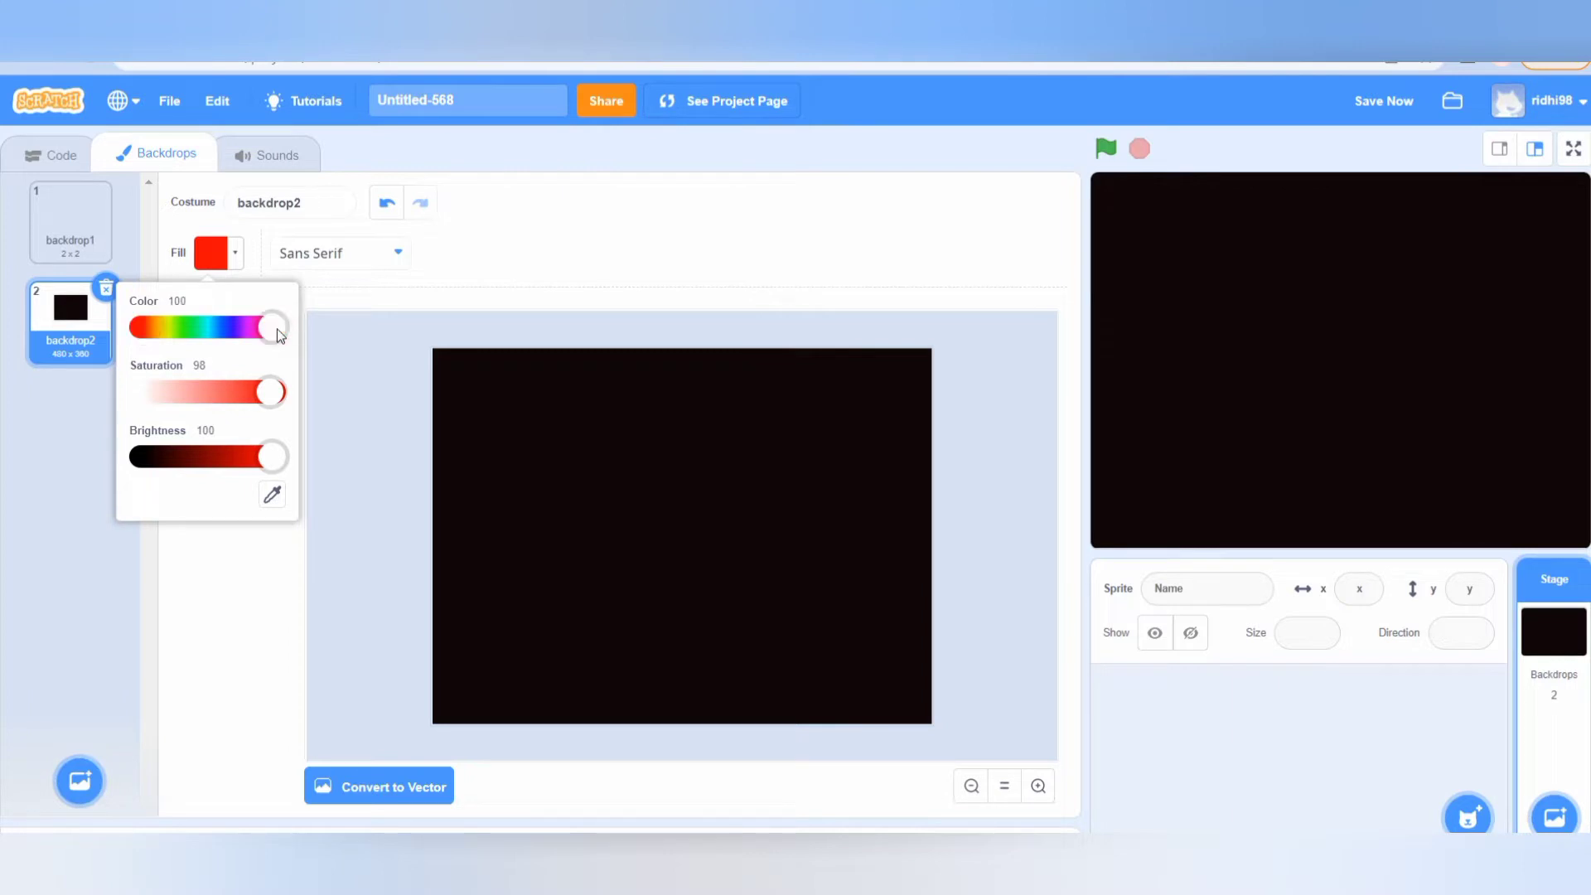
# Write "Want to see the horror show" in the upper part of the black backdrop.
pyautogui.click(484, 421)
pyautogui.write('Want to see the hooror')
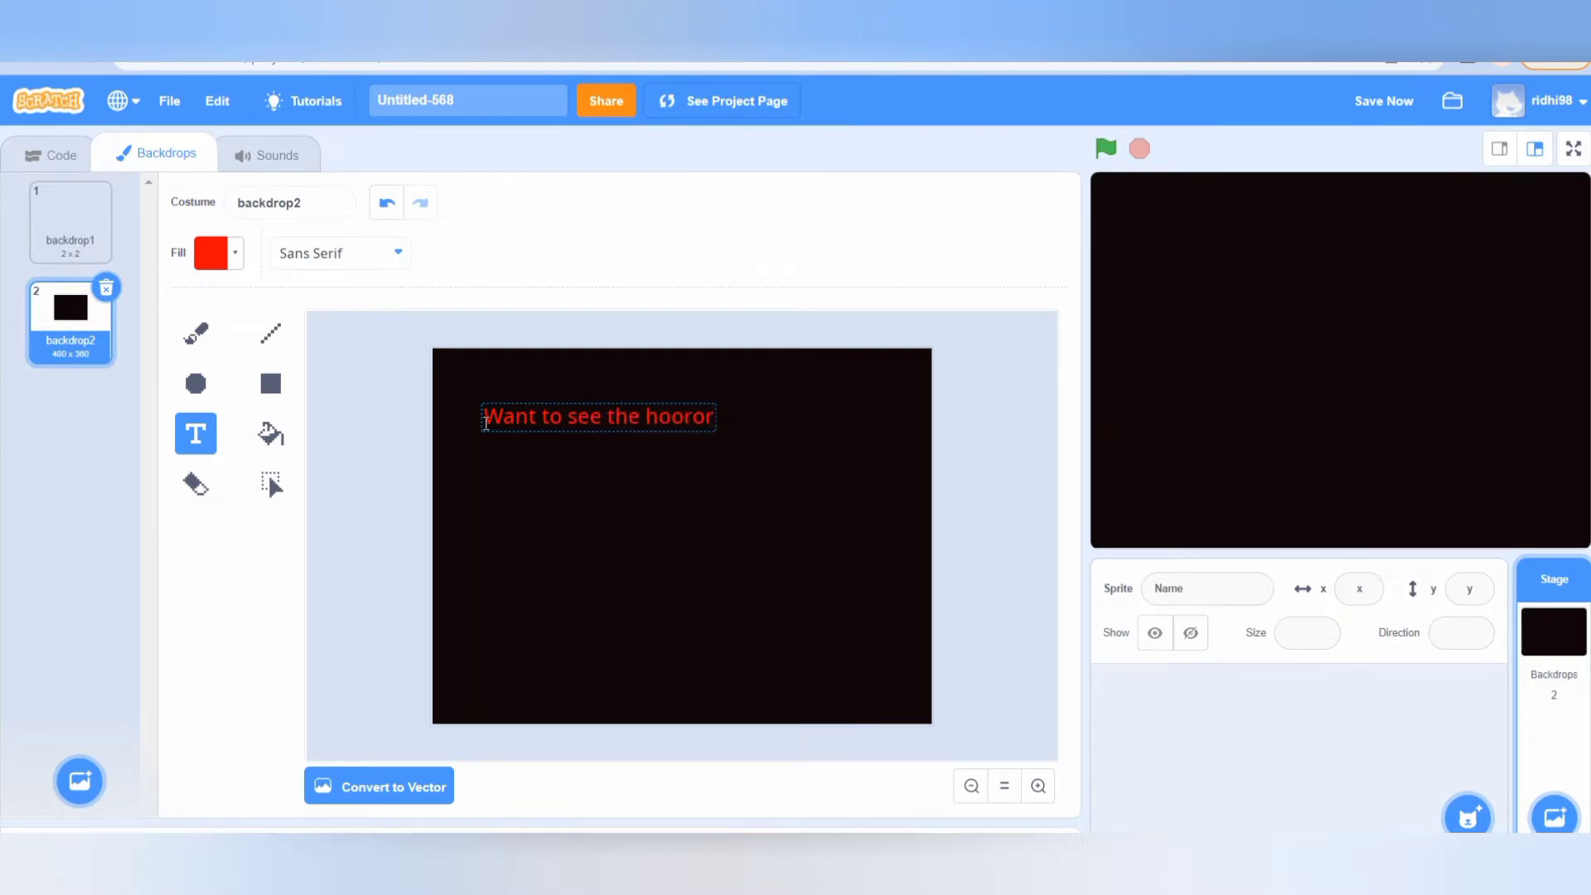
pyautogui.press('BackSpace')
pyautogui.press('BackSpace')
pyautogui.press('BackSpace')
pyautogui.press('BackSpace')
pyautogui.write('rror')
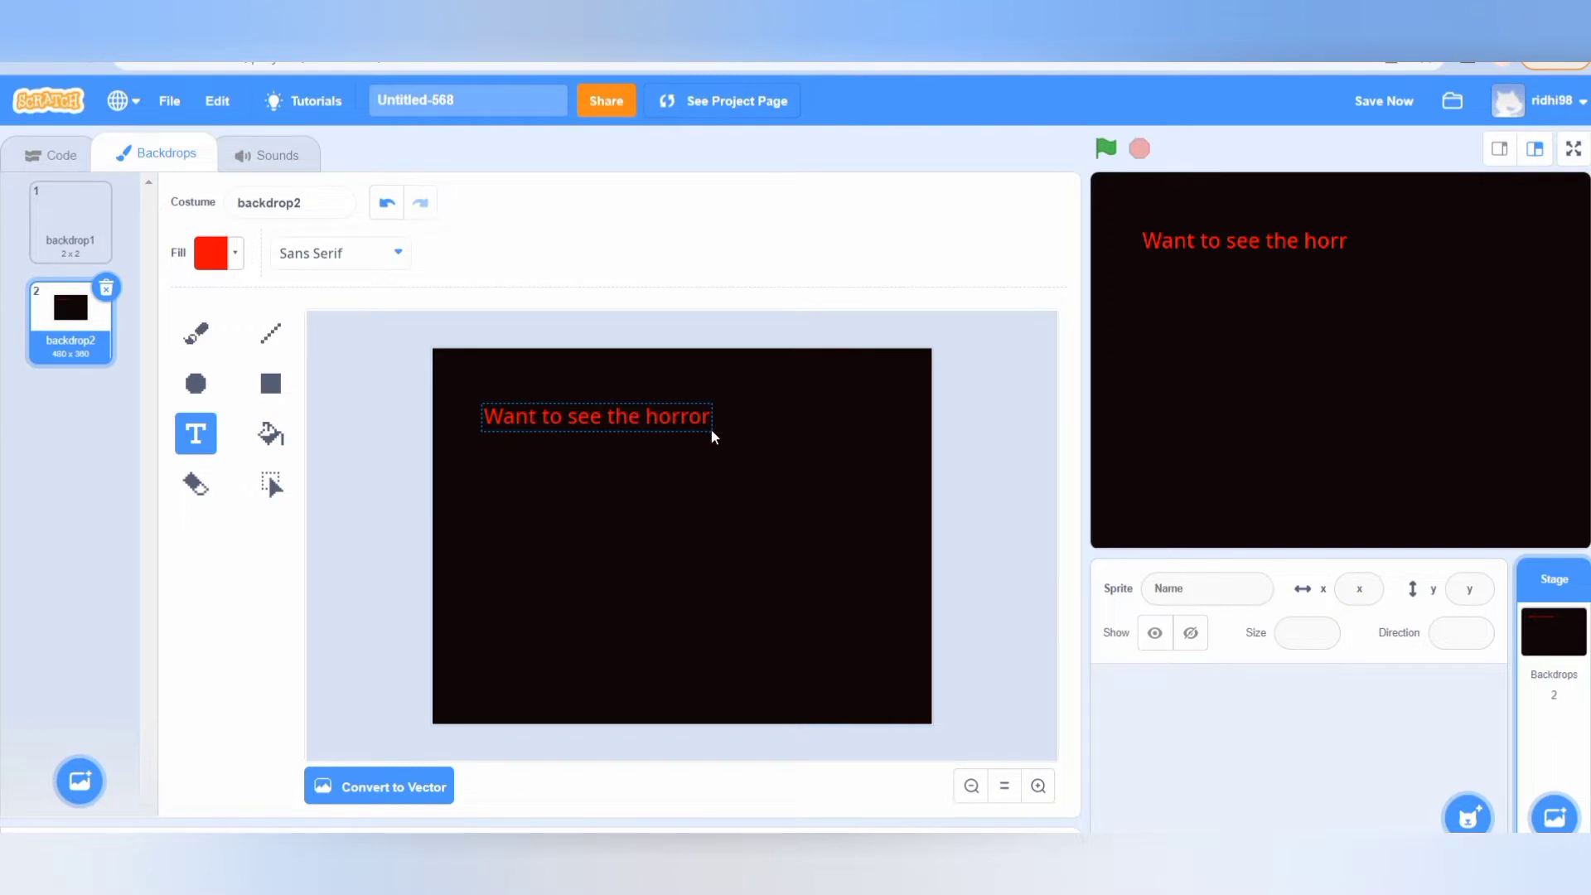
pyautogui.write(' show')
# Set the heading text to the Marker font, stretch it wider and taller, and position it near the backdrop's upper edge.
pyautogui.click(400, 253)
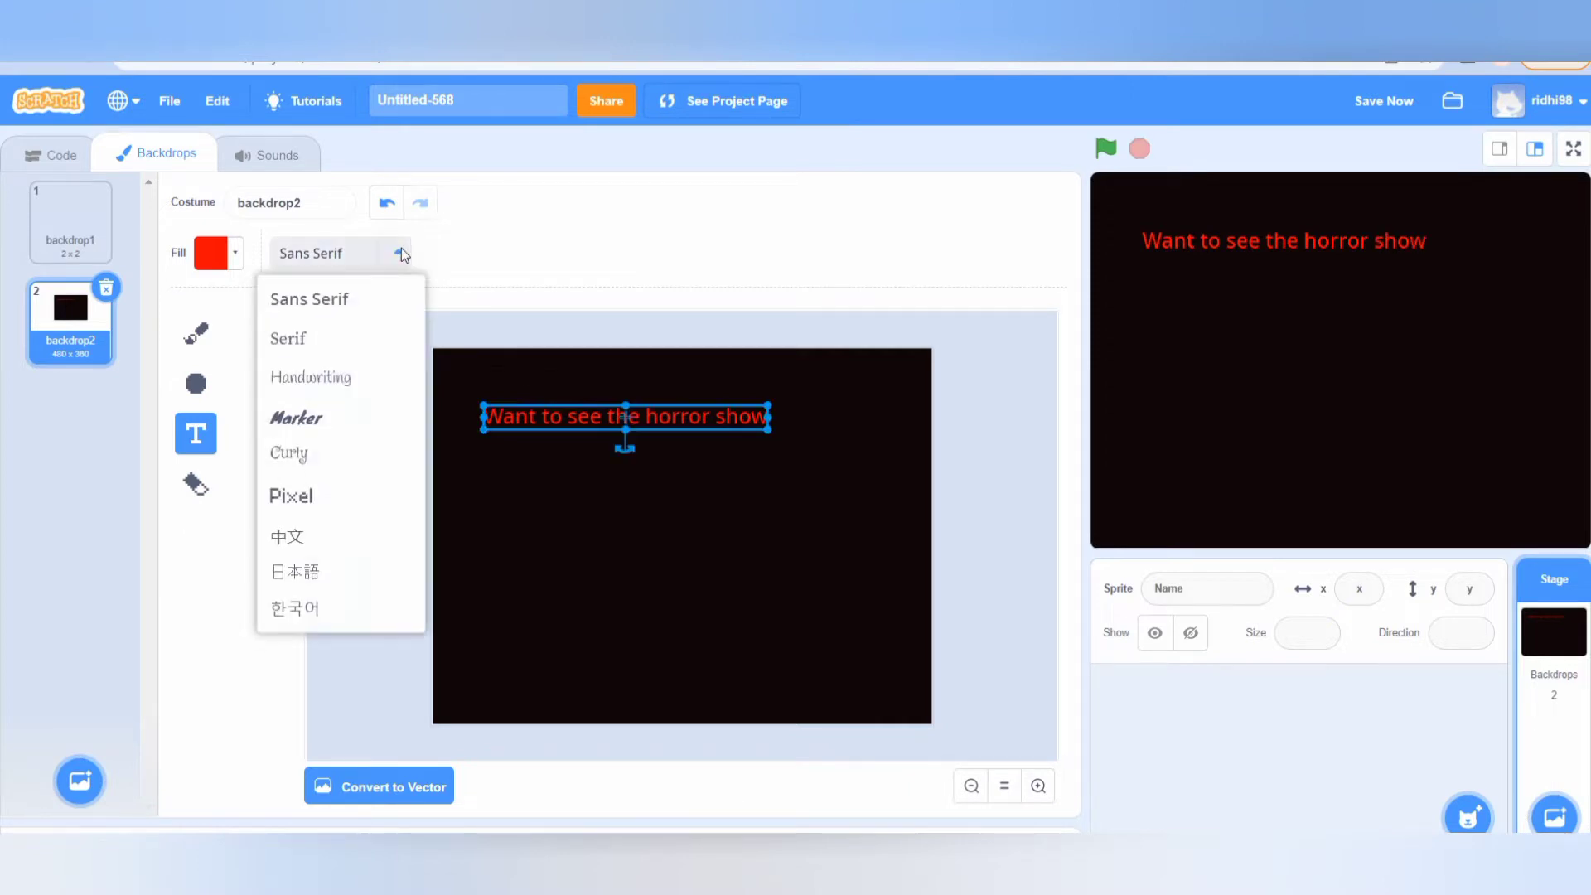
pyautogui.click(311, 426)
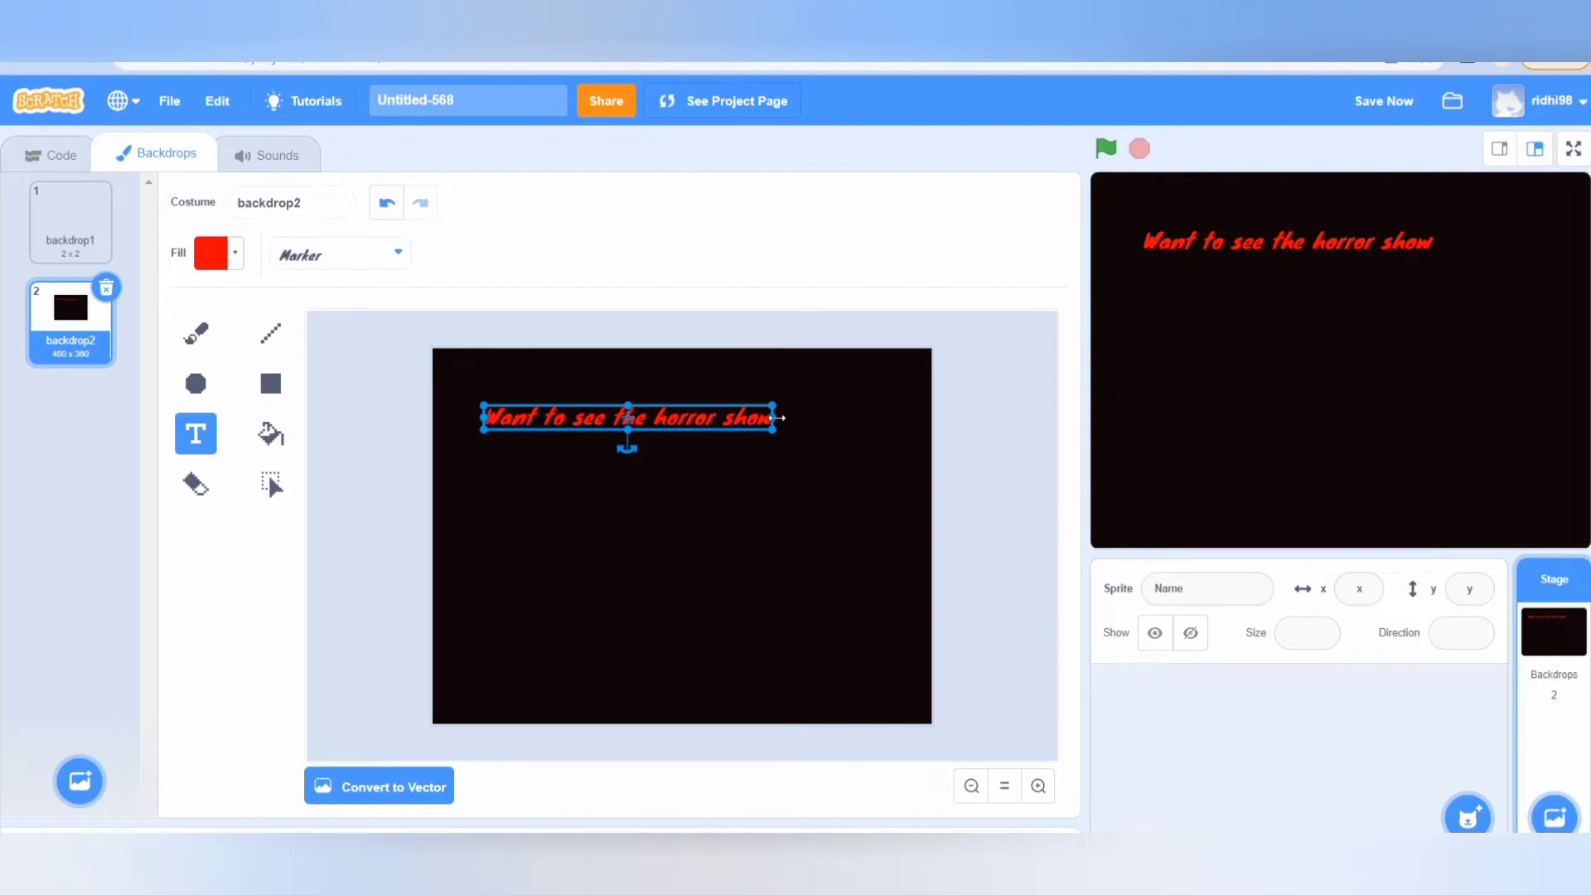
pyautogui.moveTo(776, 417); pyautogui.dragTo(881, 434)
pyautogui.click(681, 434)
pyautogui.moveTo(682, 434); pyautogui.dragTo(678, 514)
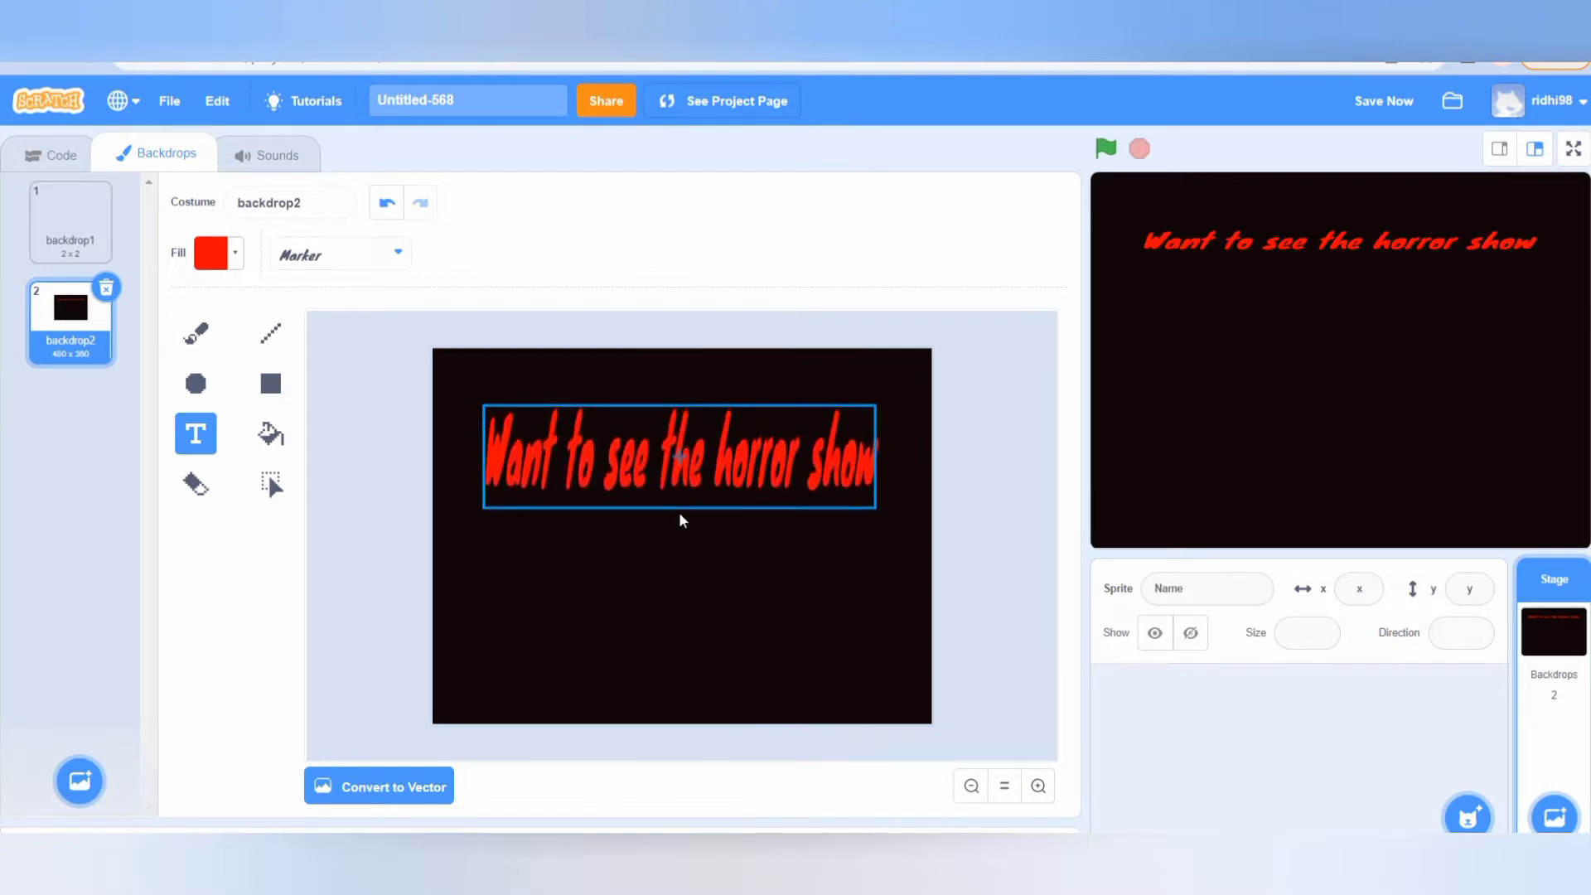
pyautogui.moveTo(679, 454); pyautogui.dragTo(679, 444)
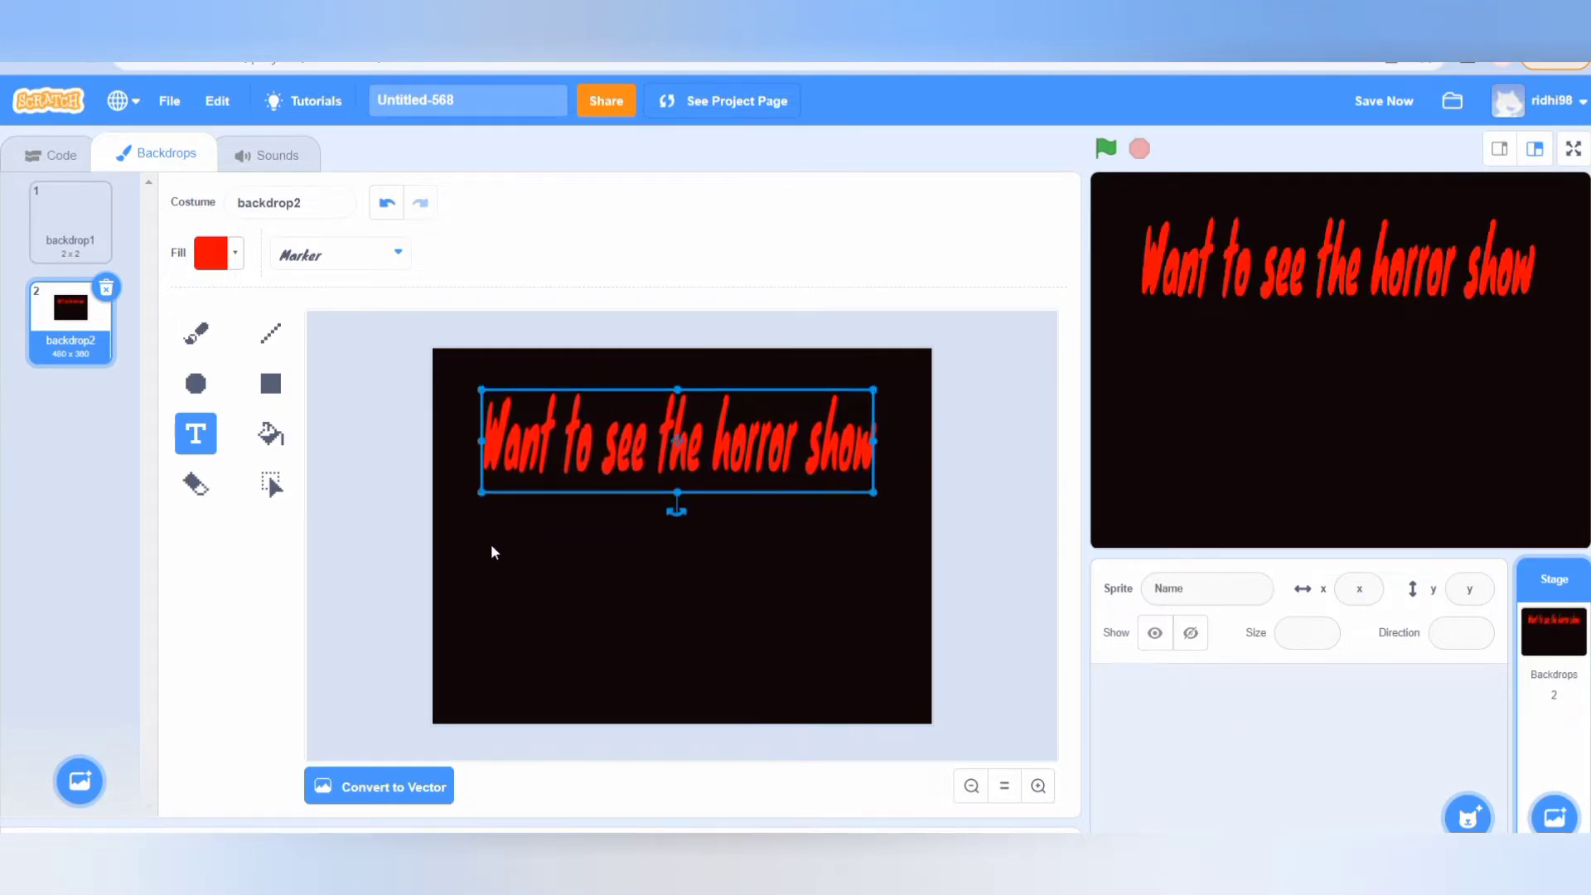
# Add the text "Click here." below the heading, enlarge it and place it around the backdrop's middle.
pyautogui.click(550, 545)
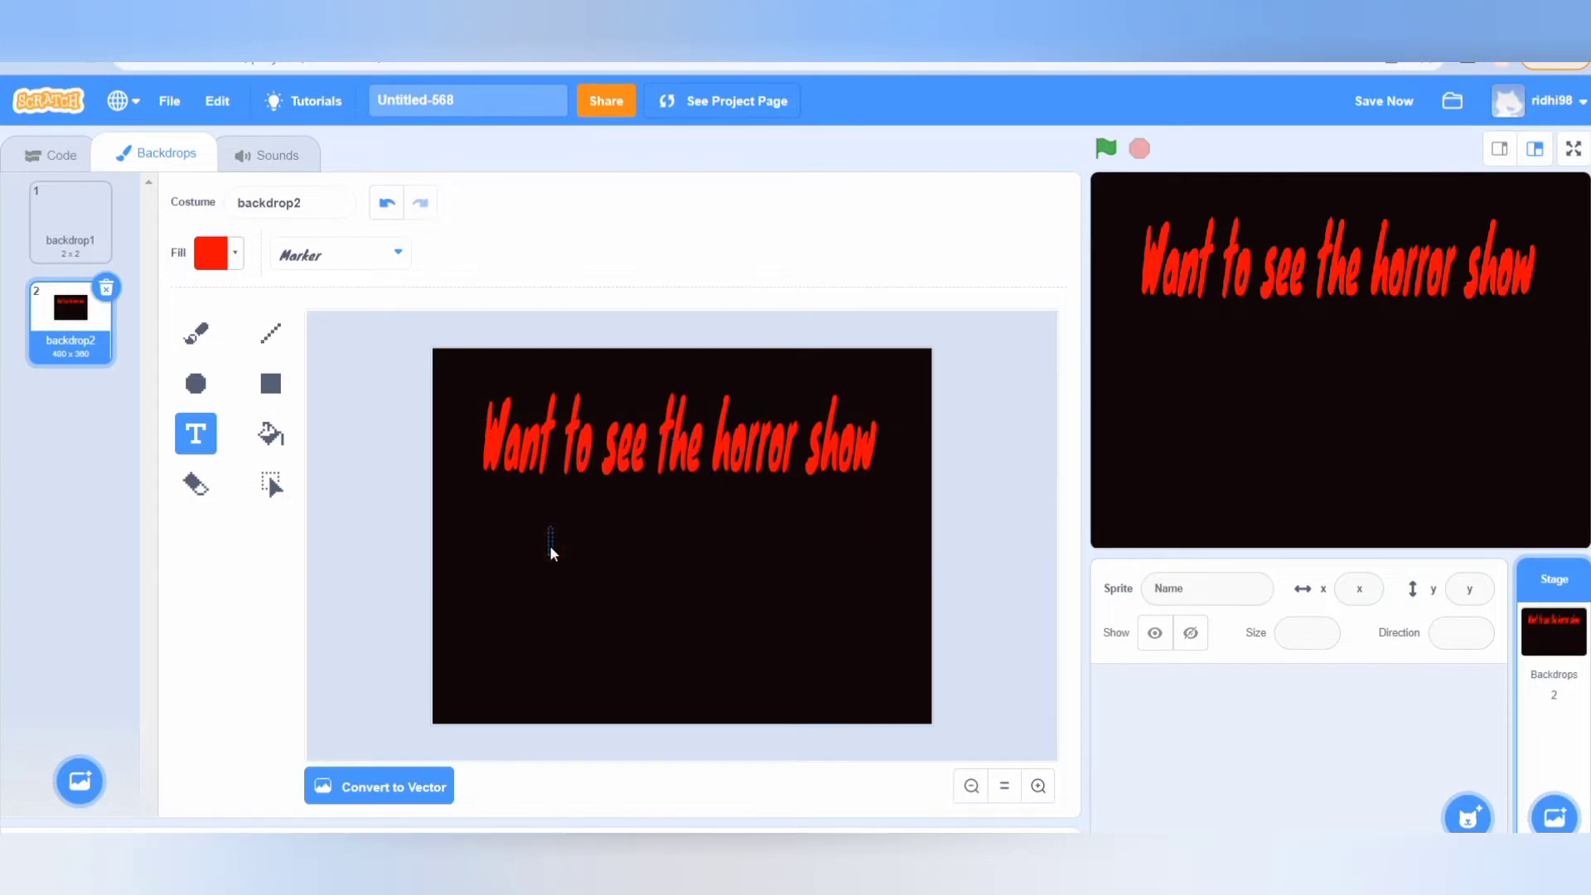
pyautogui.write('Click here.')
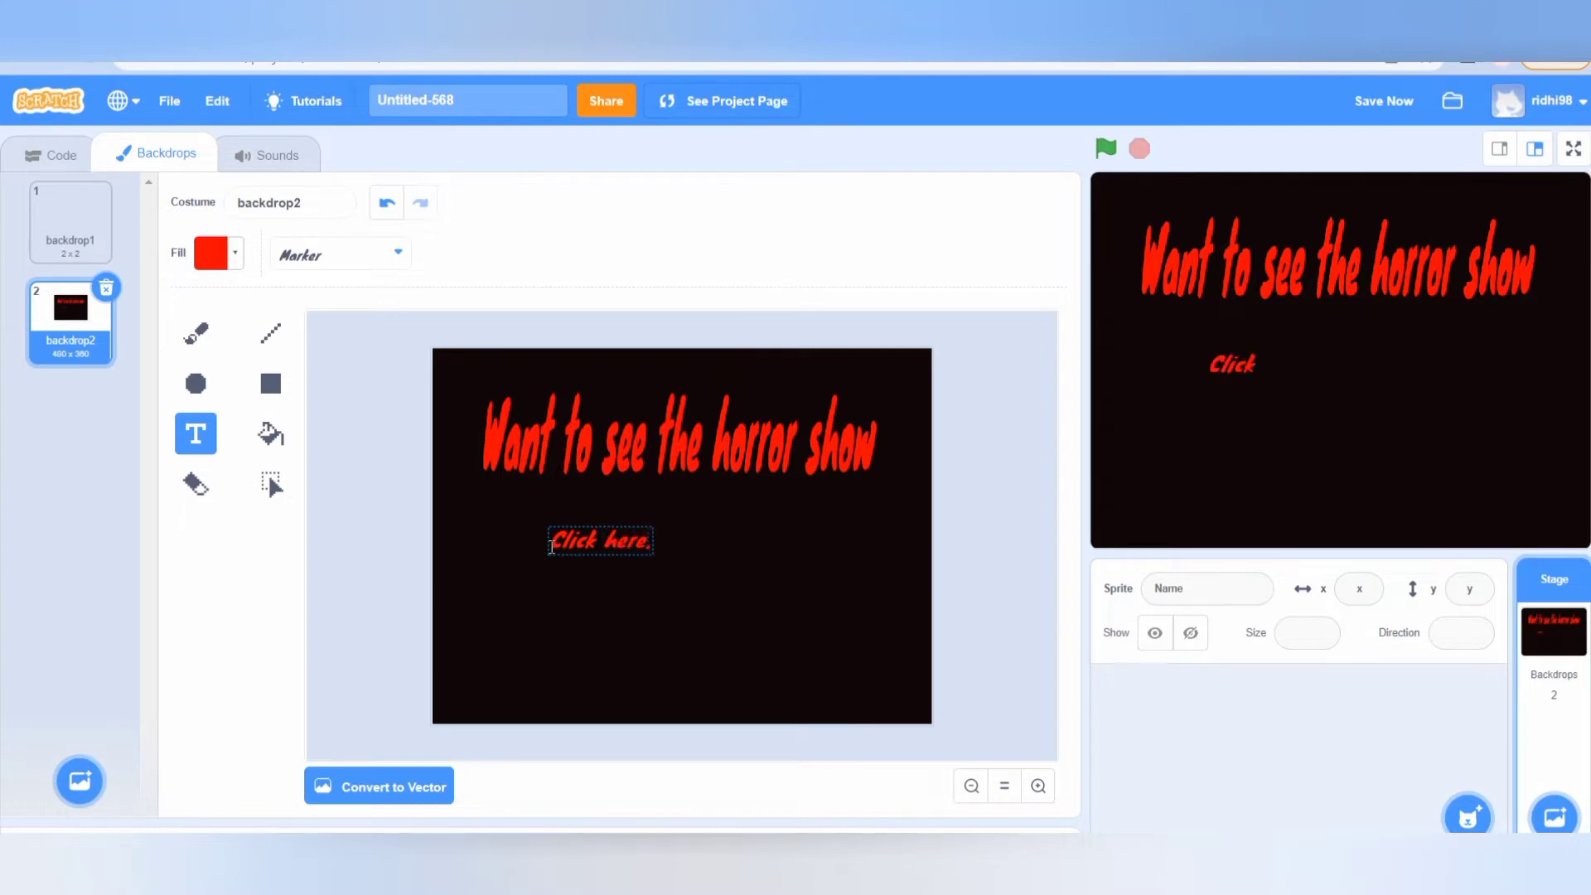
pyautogui.click(643, 562)
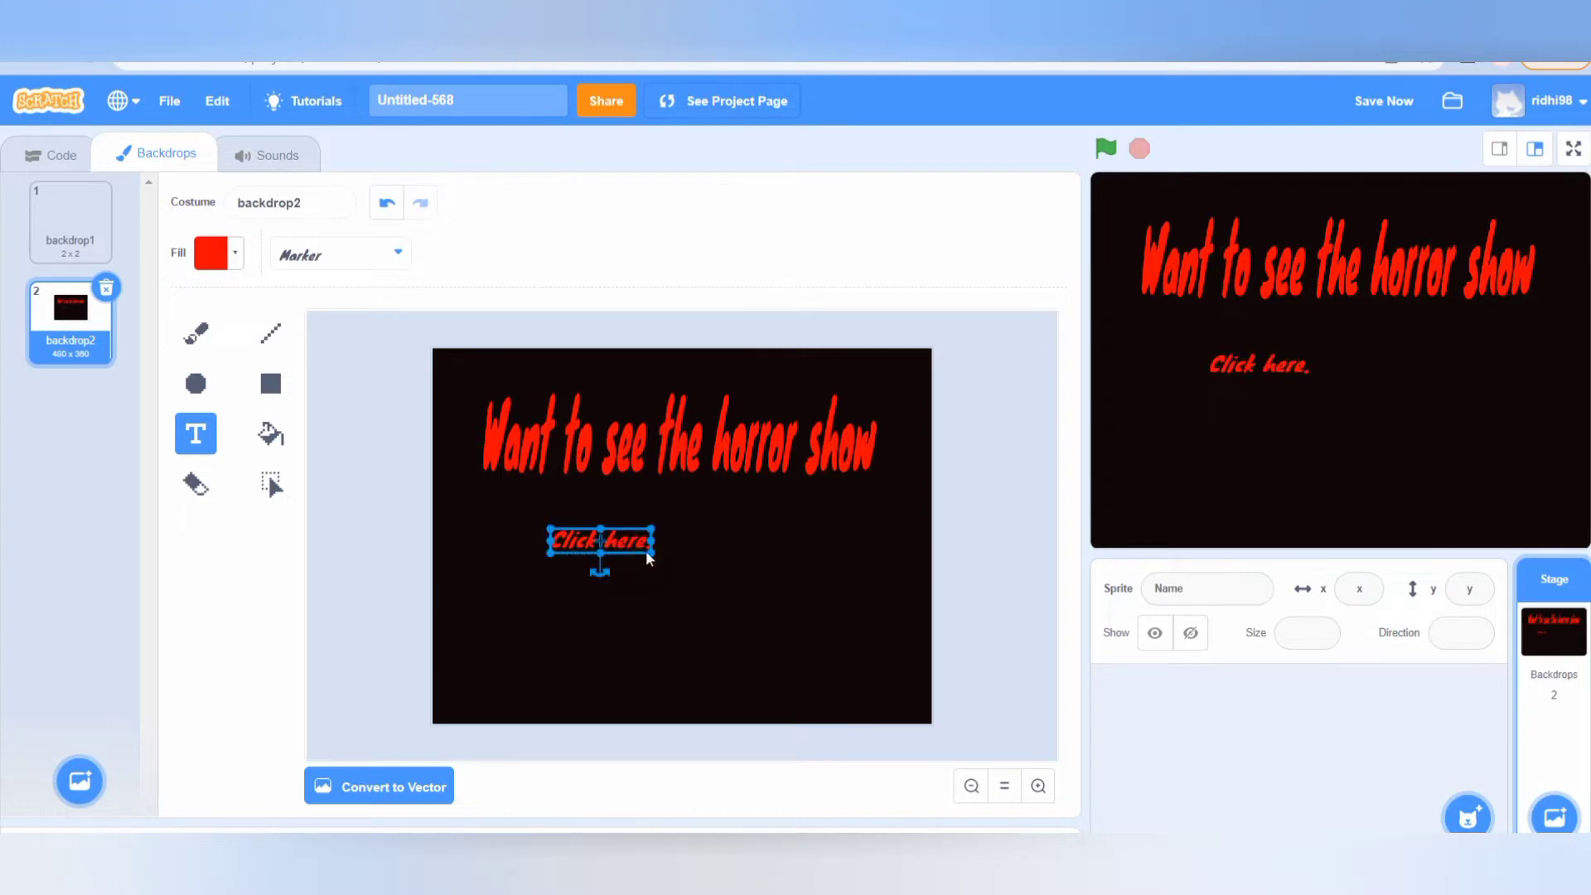
pyautogui.moveTo(652, 539); pyautogui.dragTo(818, 541)
pyautogui.moveTo(685, 529)
pyautogui.mouseDown()
pyautogui.moveTo(683, 502)
pyautogui.moveTo(683, 582)
pyautogui.moveTo(680, 543)
pyautogui.moveTo(673, 557)
pyautogui.mouseUp()
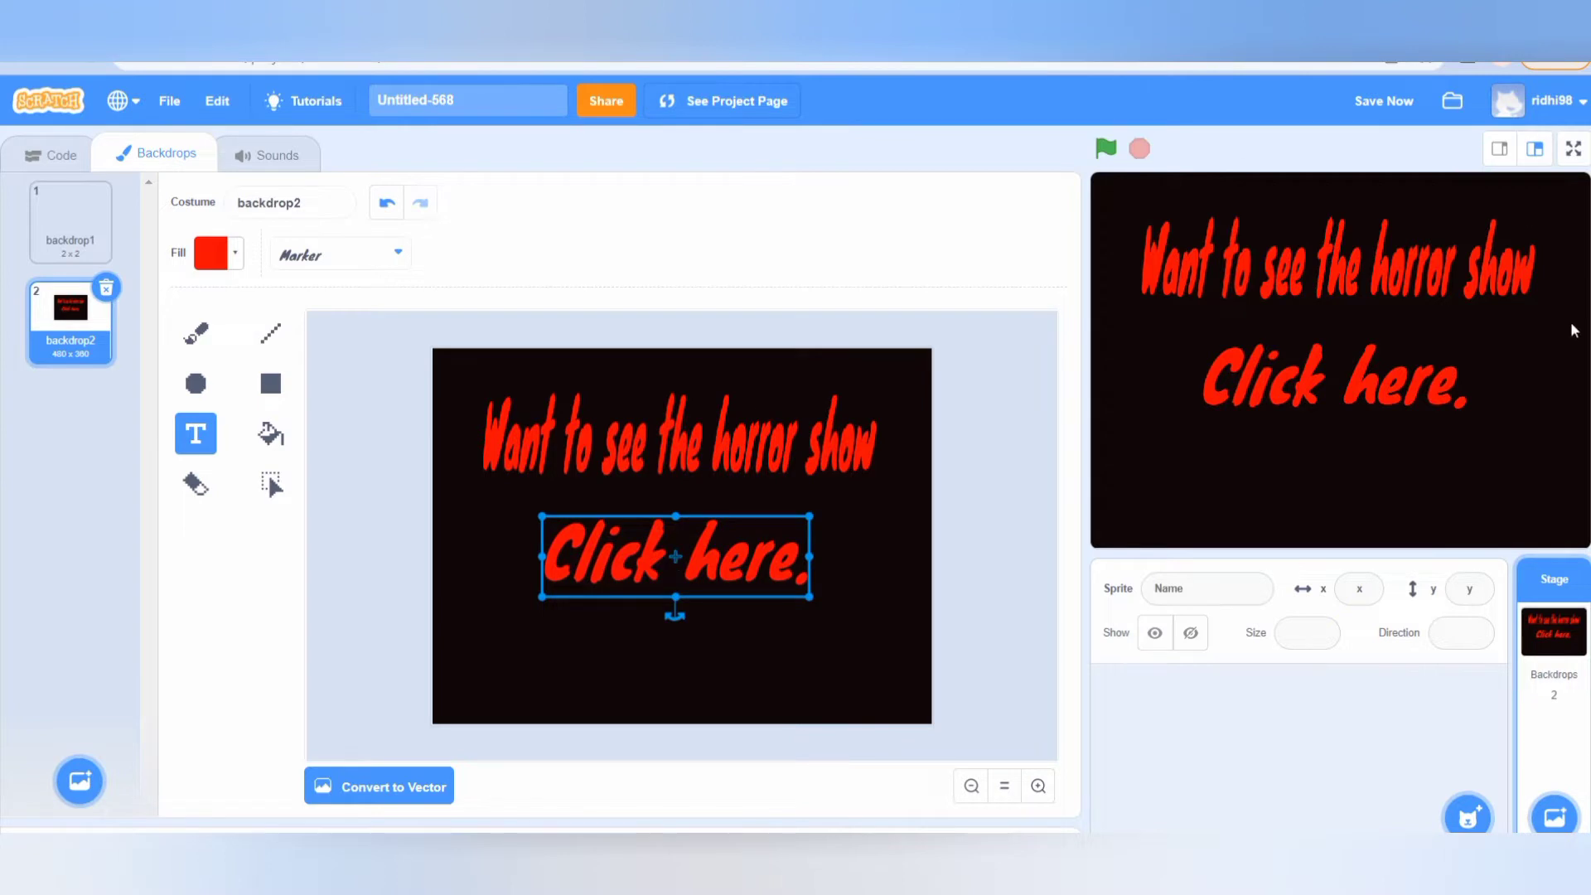
# Add the blue Button2 sprite from the sprite library and place it below "Click here." at about x -6, y -127.
pyautogui.moveTo(1467, 816)
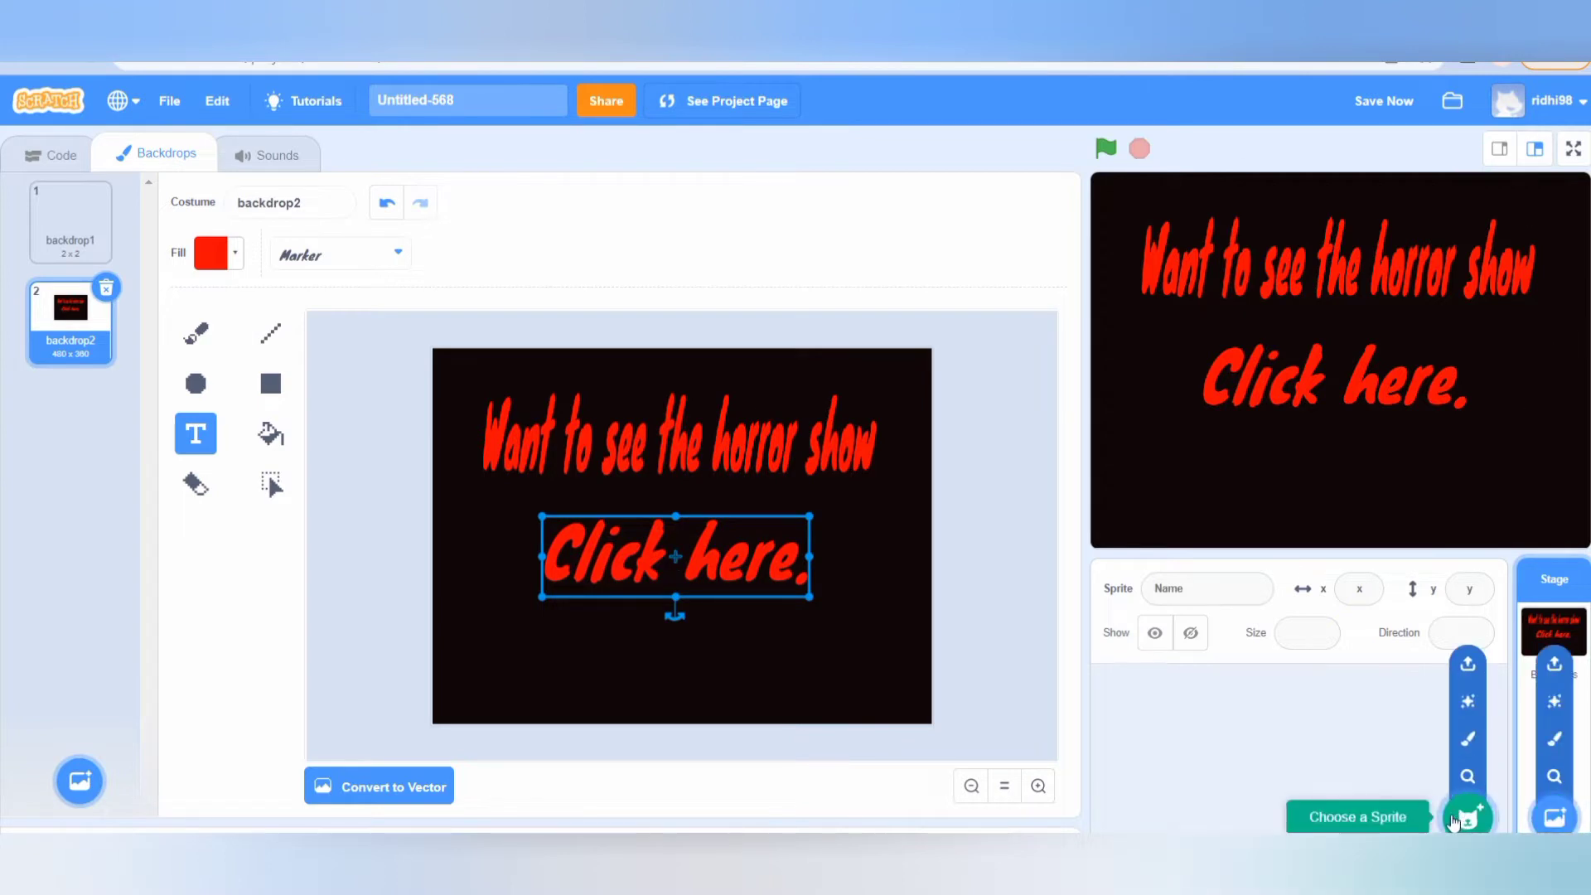
pyautogui.click(1468, 775)
pyautogui.click(108, 166)
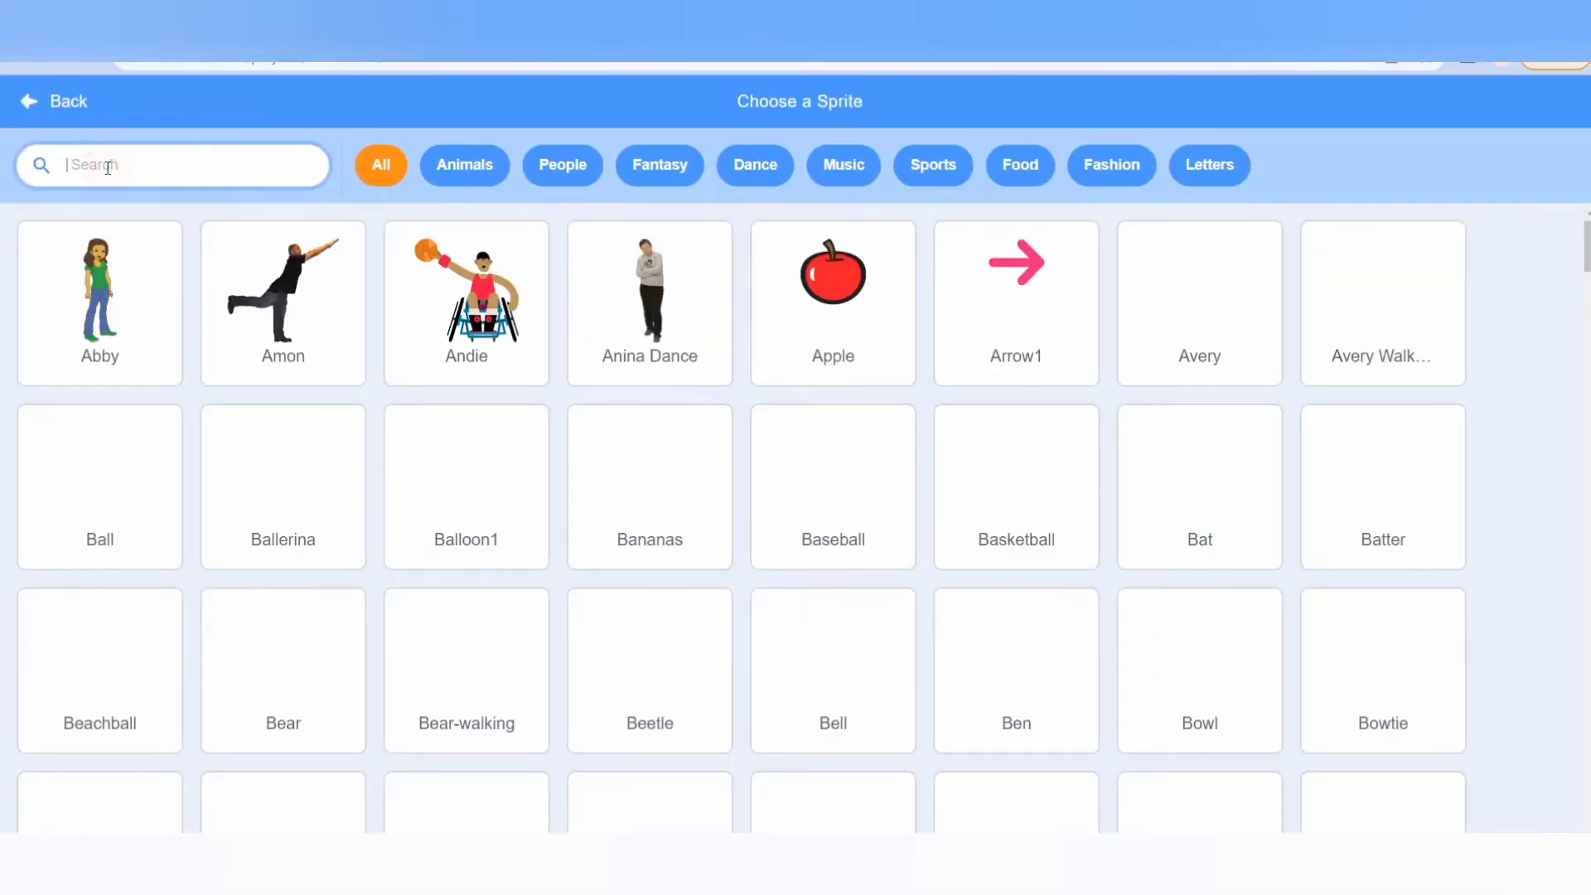
pyautogui.write('butt')
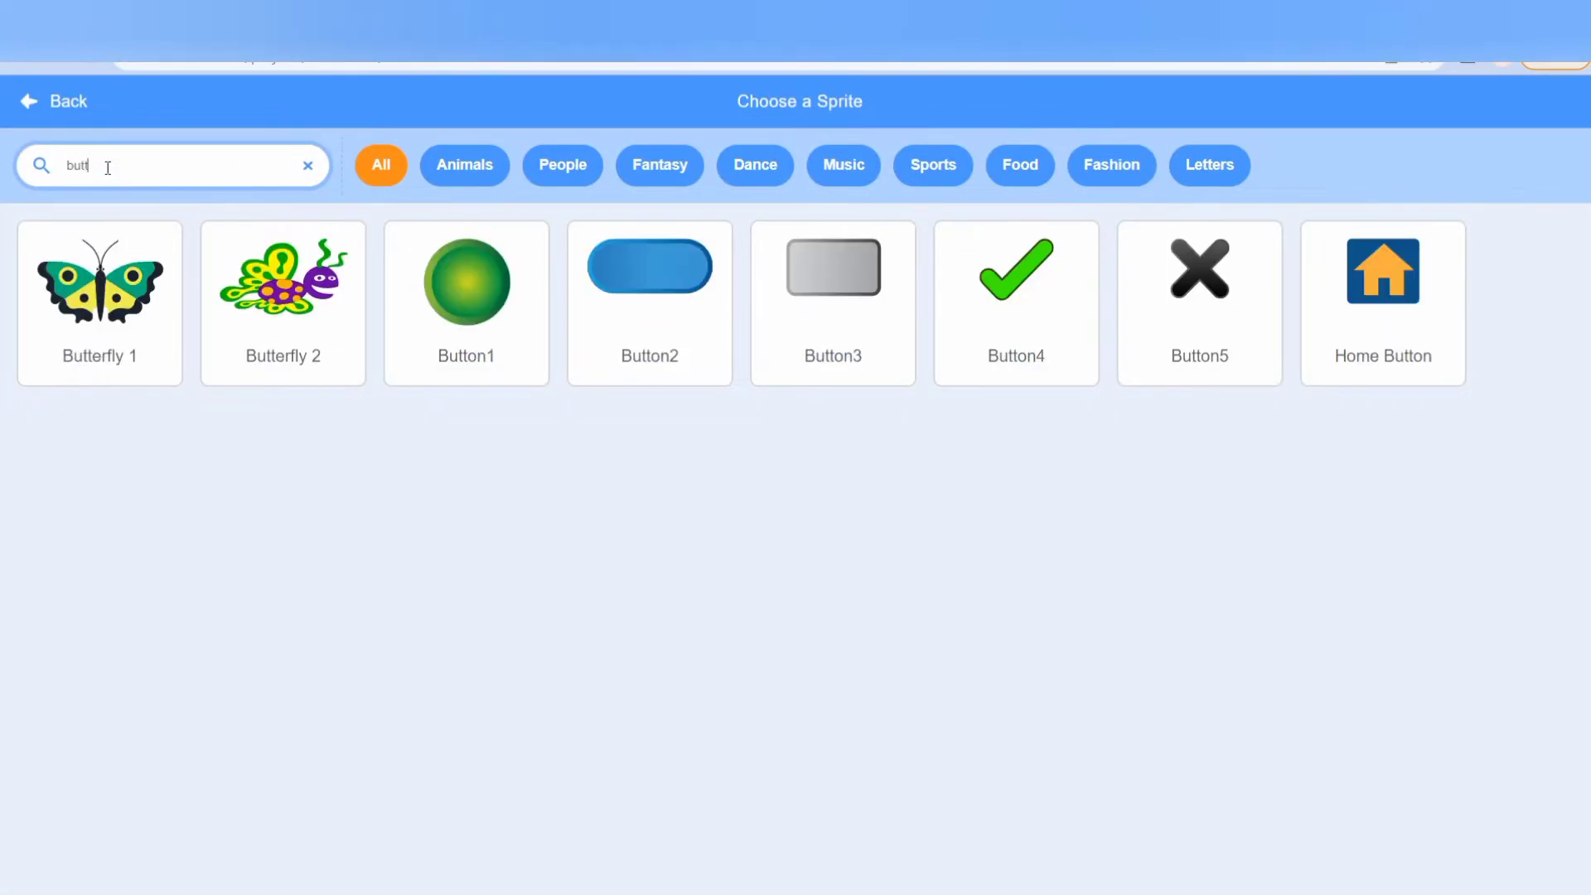
pyautogui.click(628, 274)
pyautogui.moveTo(1400, 323); pyautogui.dragTo(1346, 501)
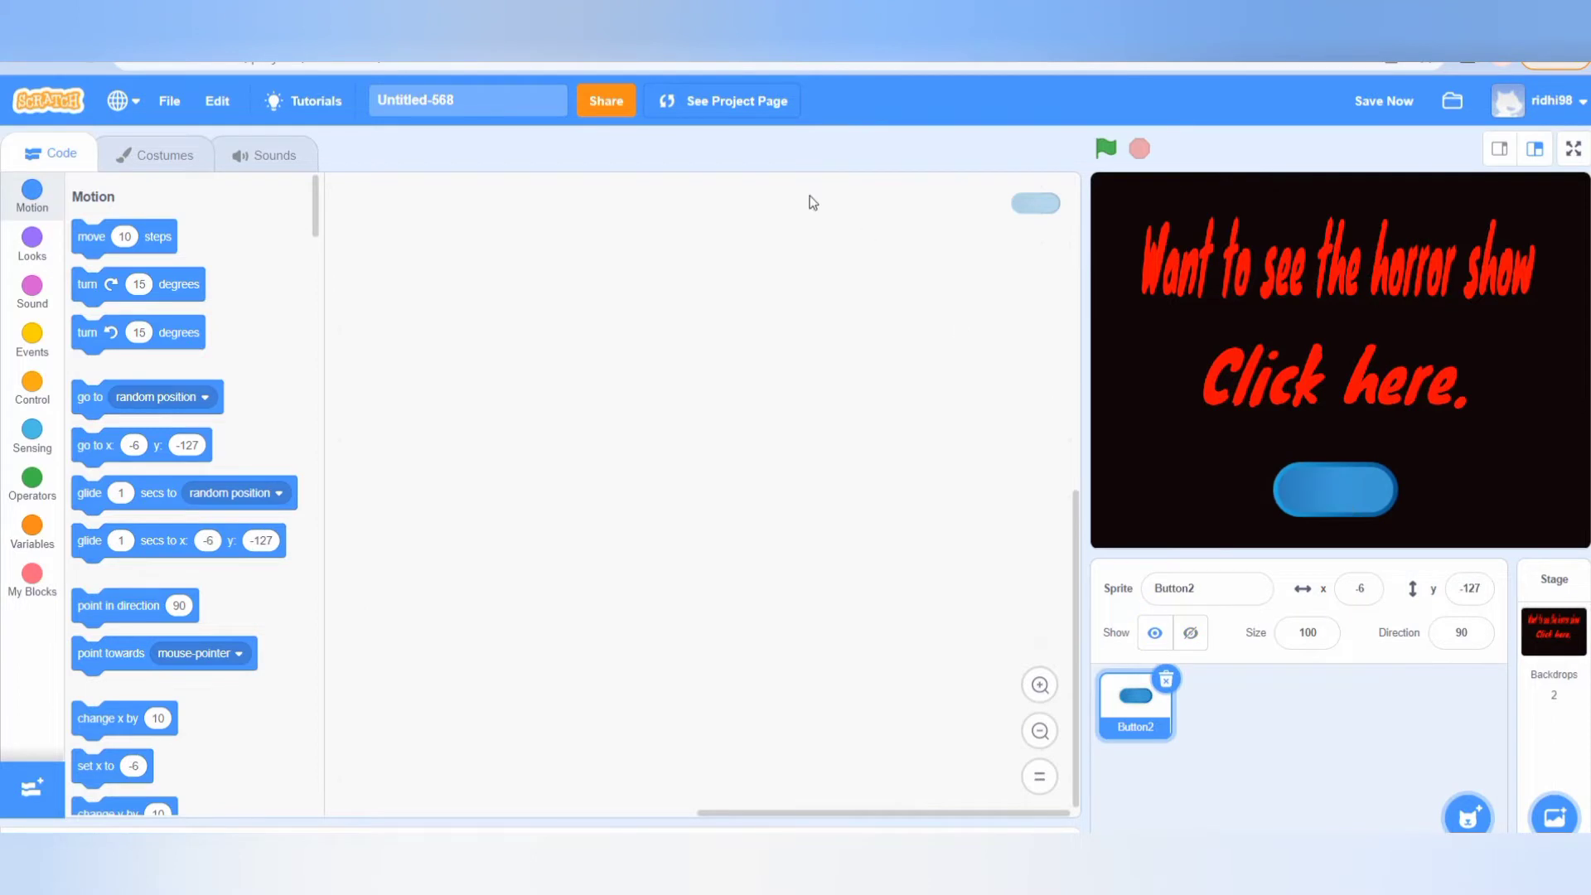
# Recolour the button2-a costume solid red, filling both its inner area and its blue border.
pyautogui.click(164, 150)
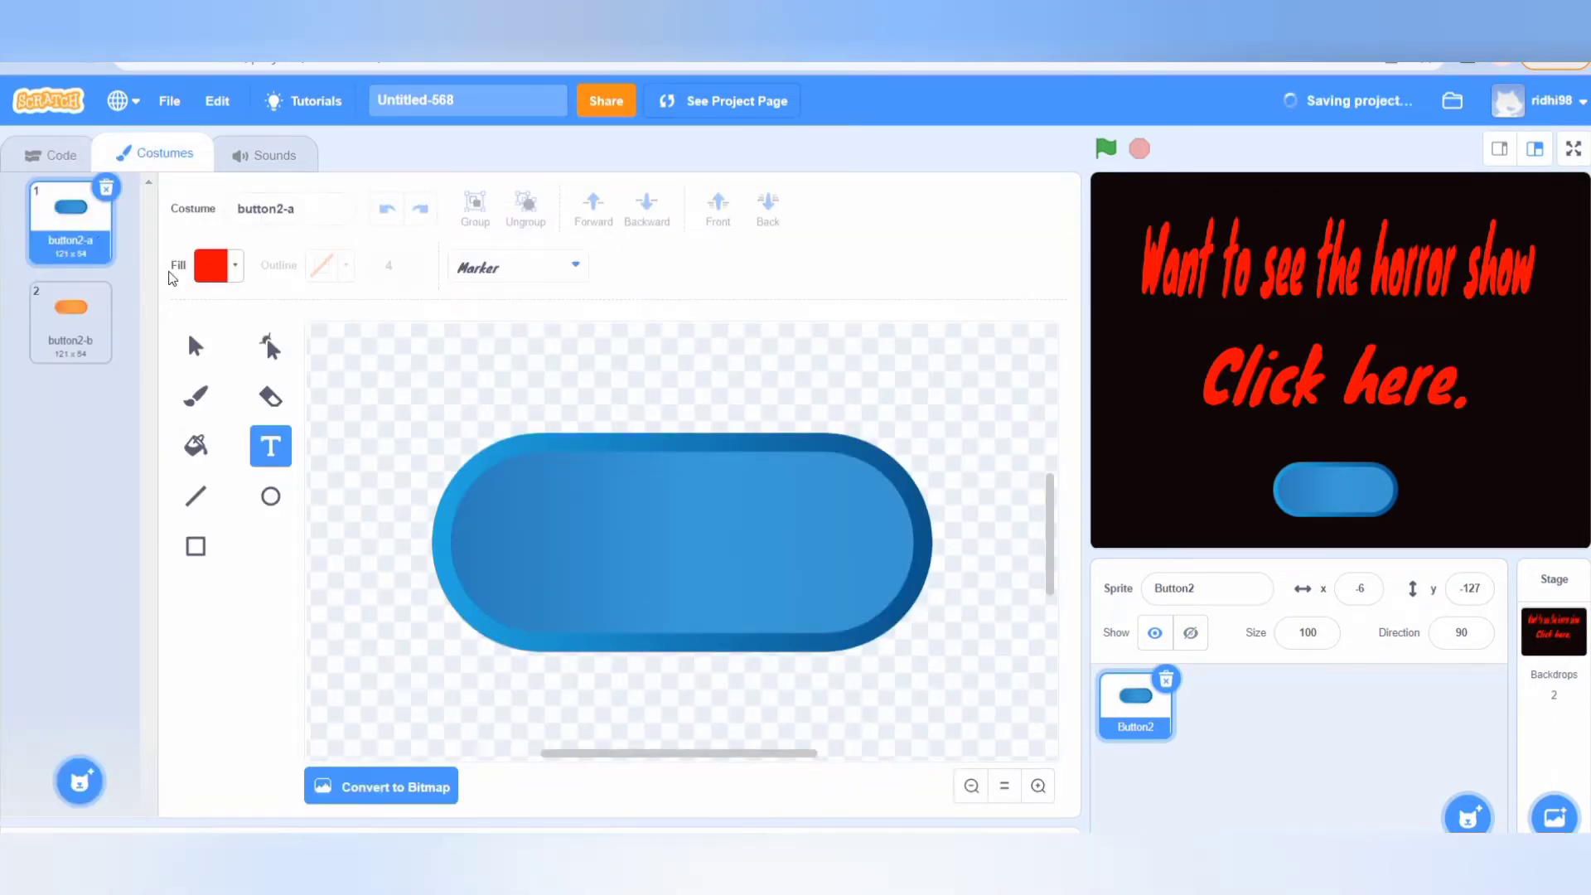
pyautogui.click(214, 266)
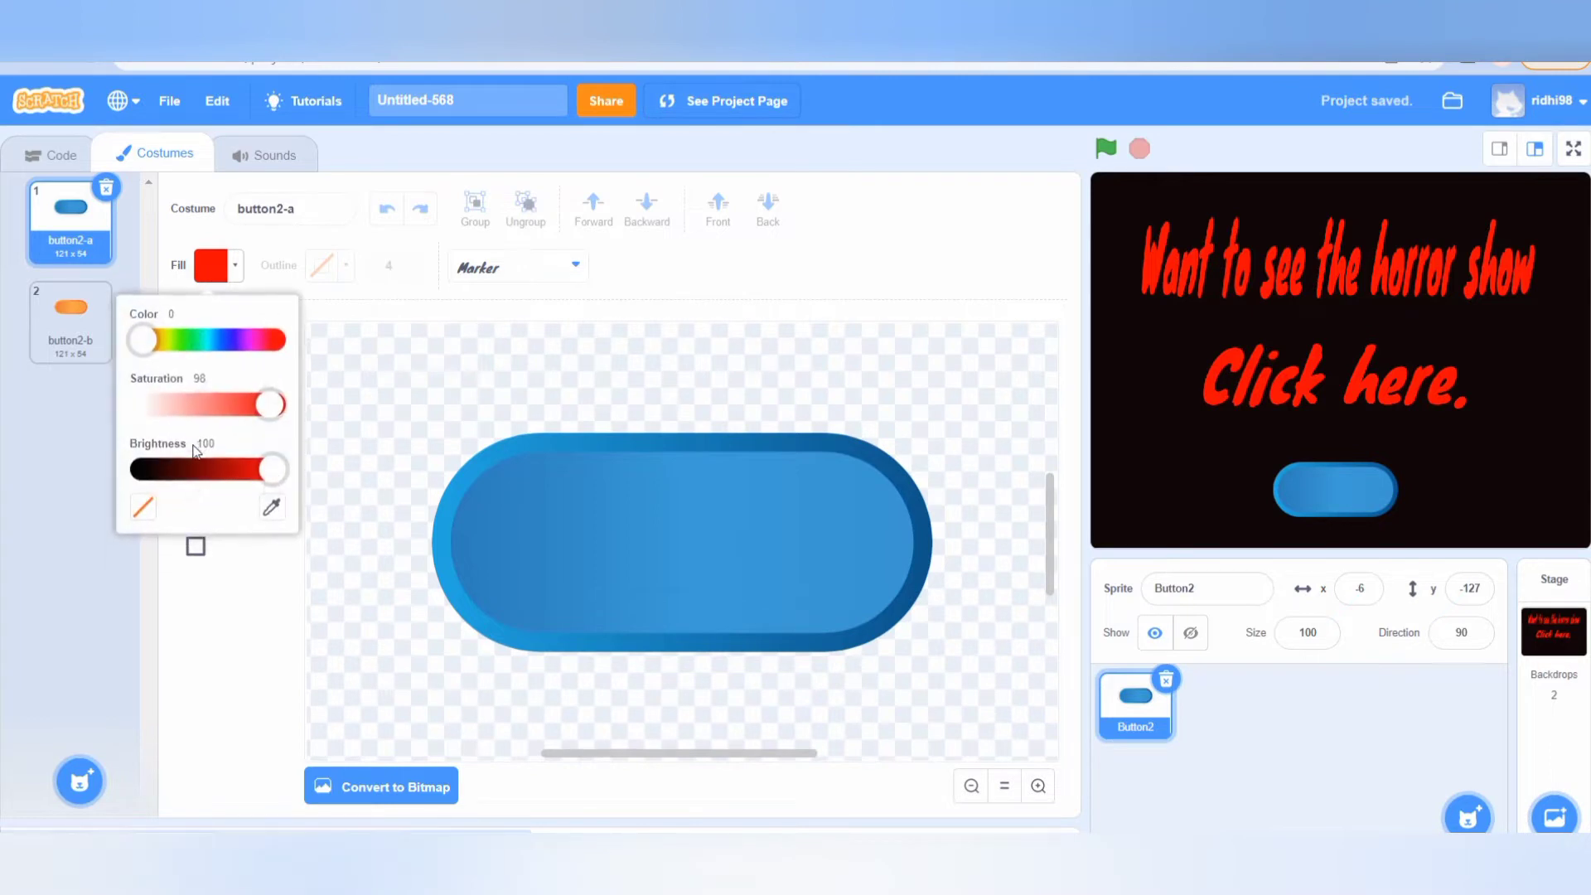
pyautogui.click(228, 567)
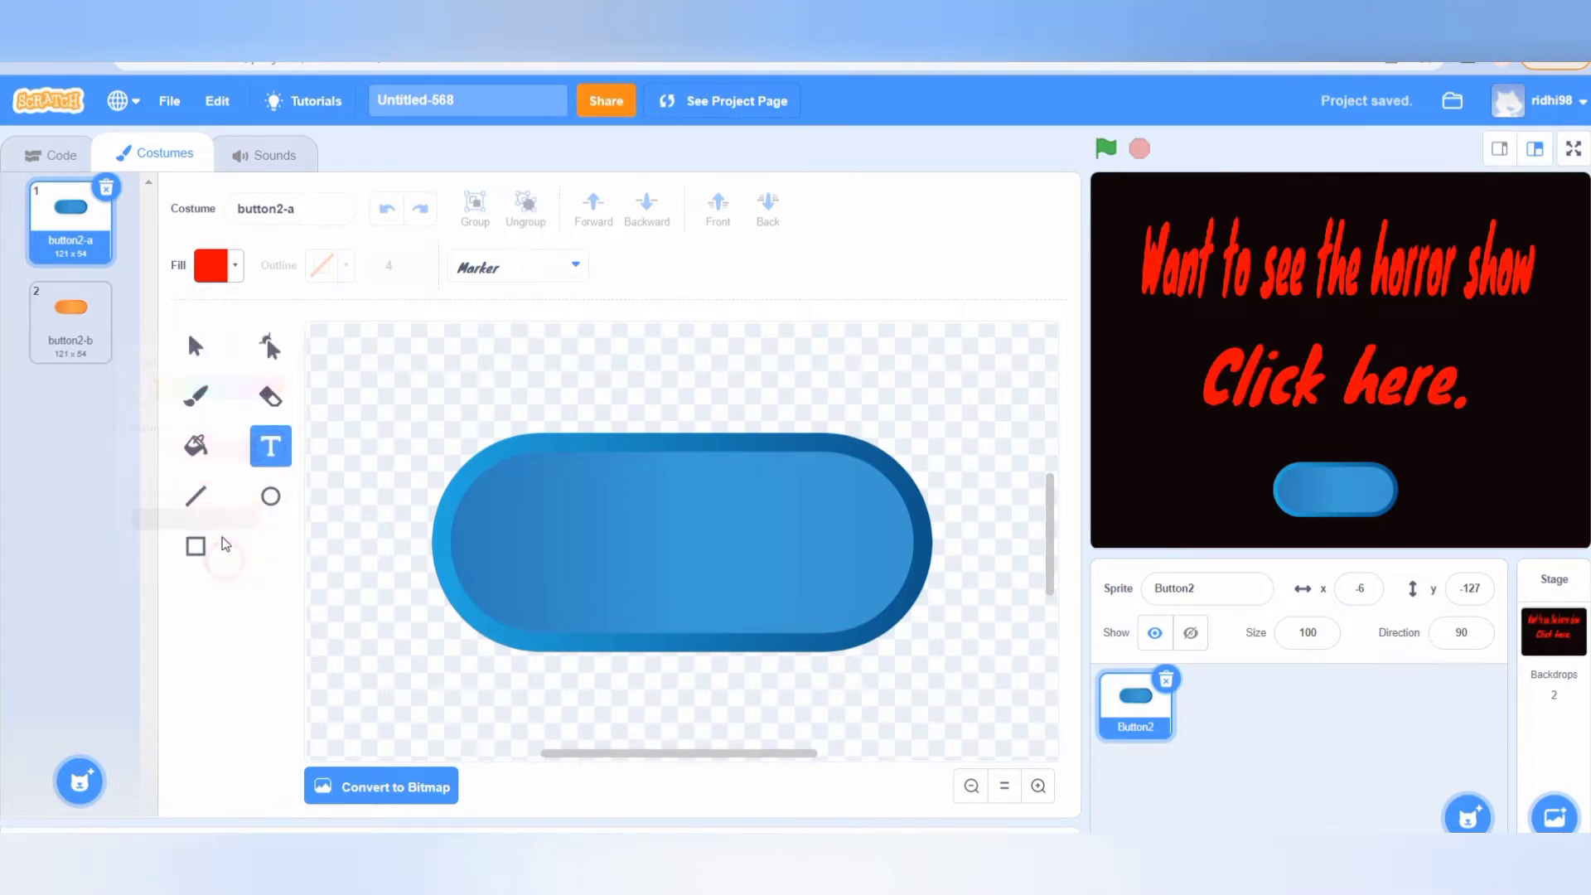
pyautogui.click(196, 448)
pyautogui.click(546, 568)
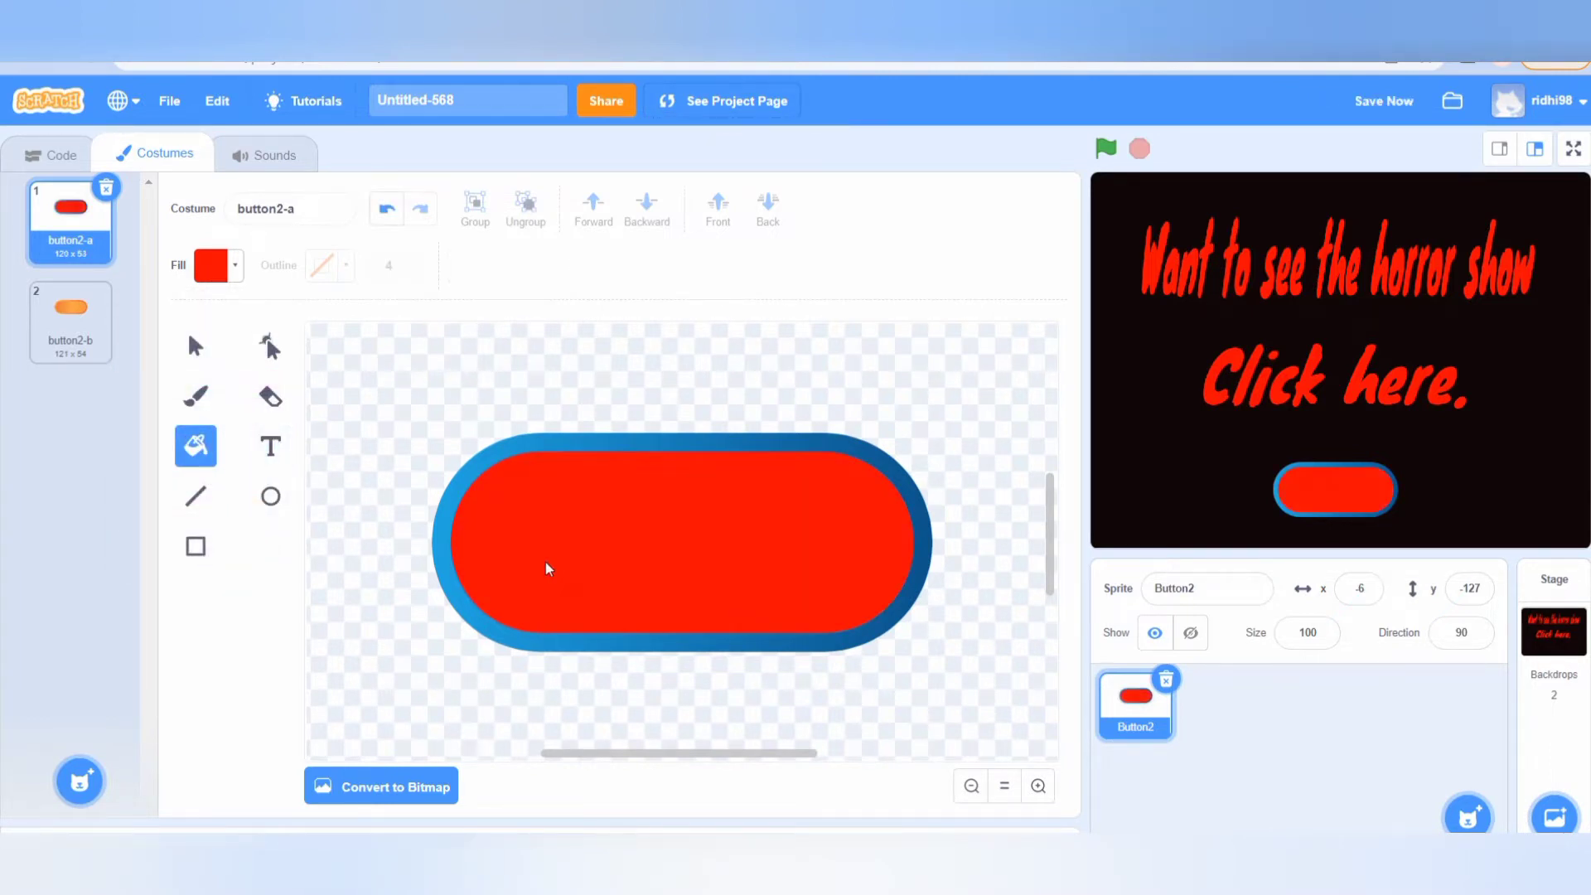
pyautogui.click(564, 449)
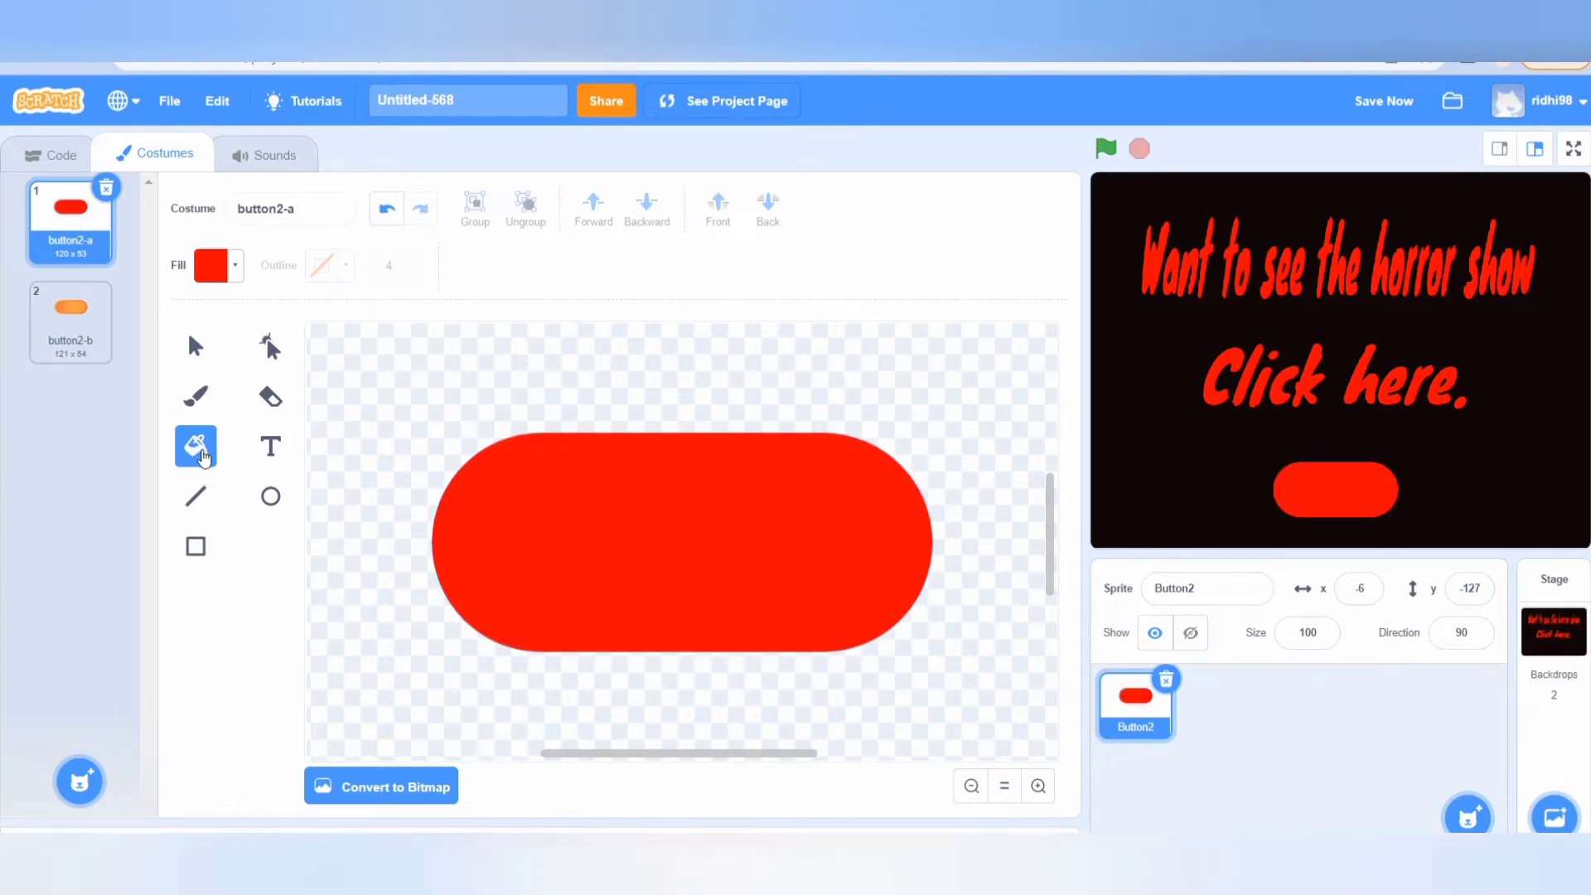
# Choose the Text tool and set its fill to black with brightness 0.
pyautogui.click(270, 448)
pyautogui.click(232, 266)
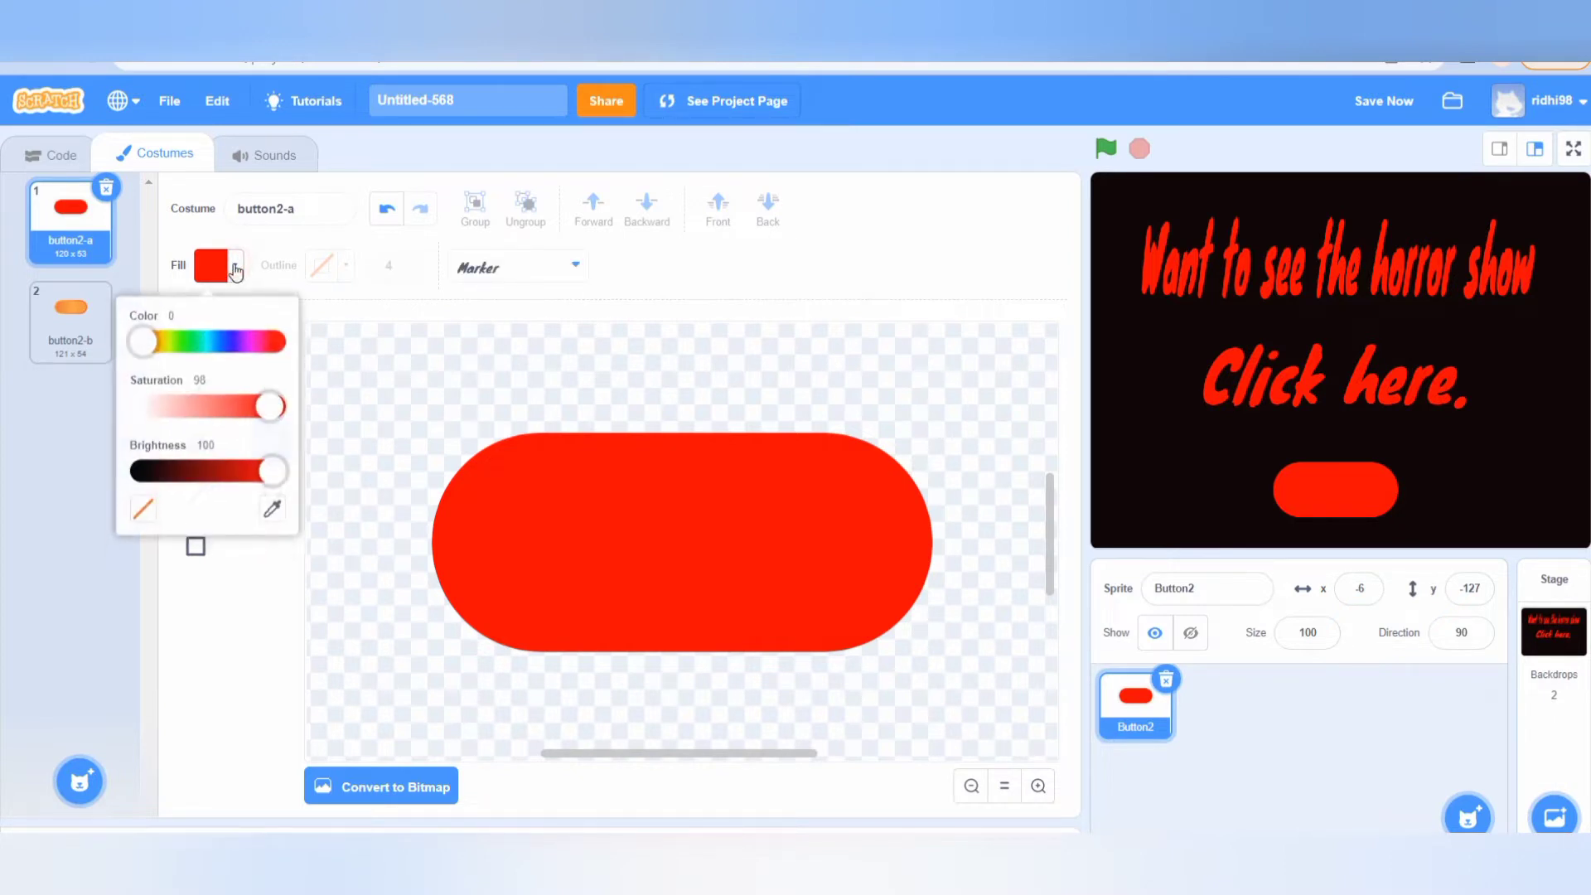
pyautogui.click(155, 468)
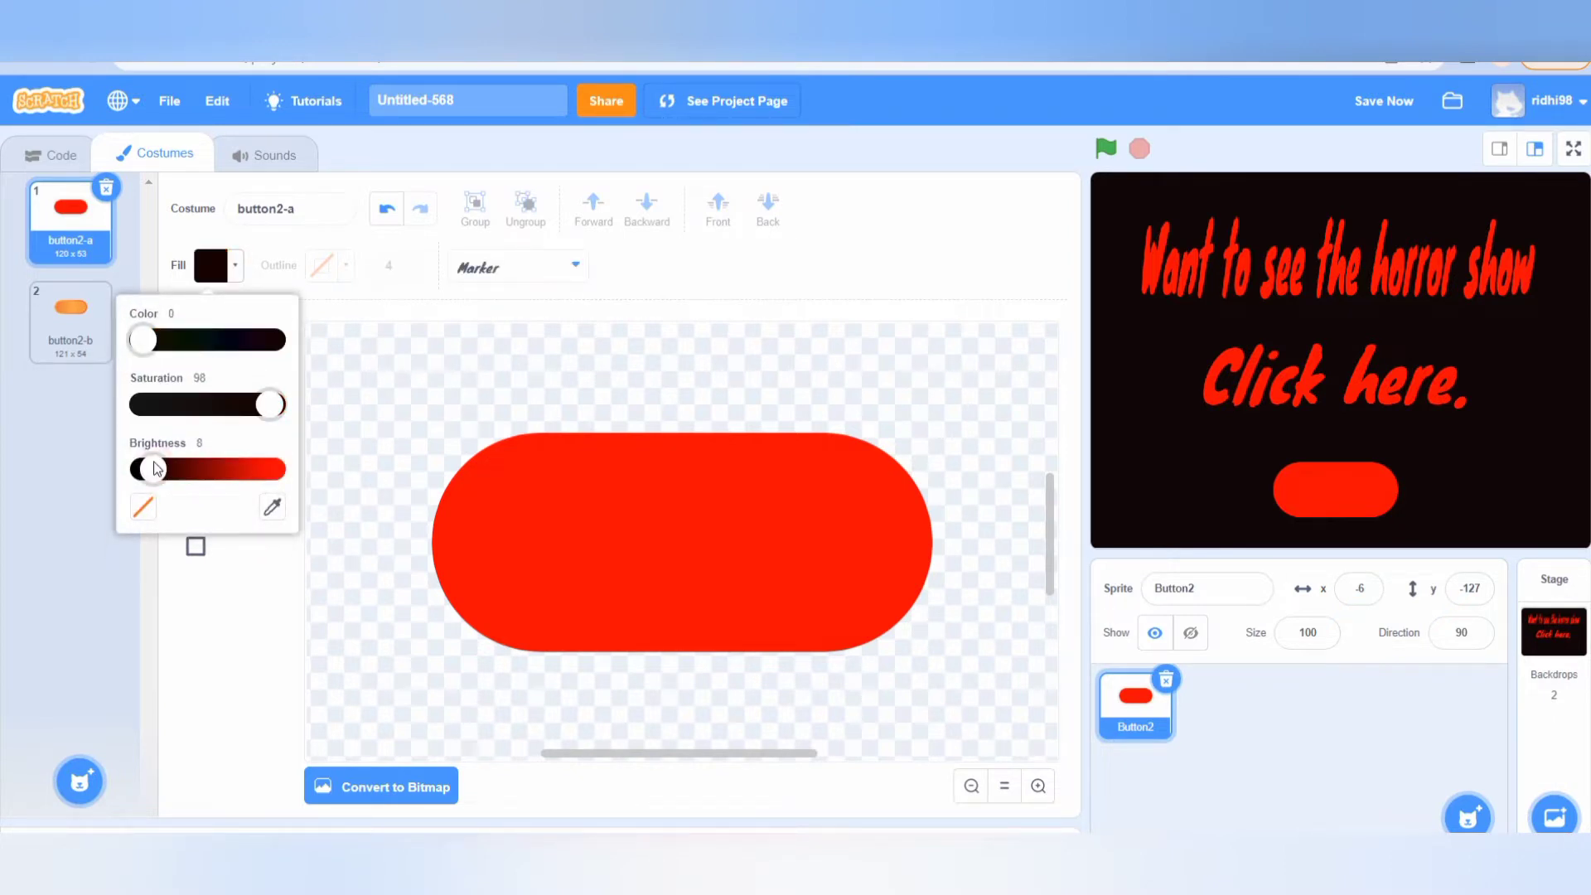
pyautogui.click(567, 535)
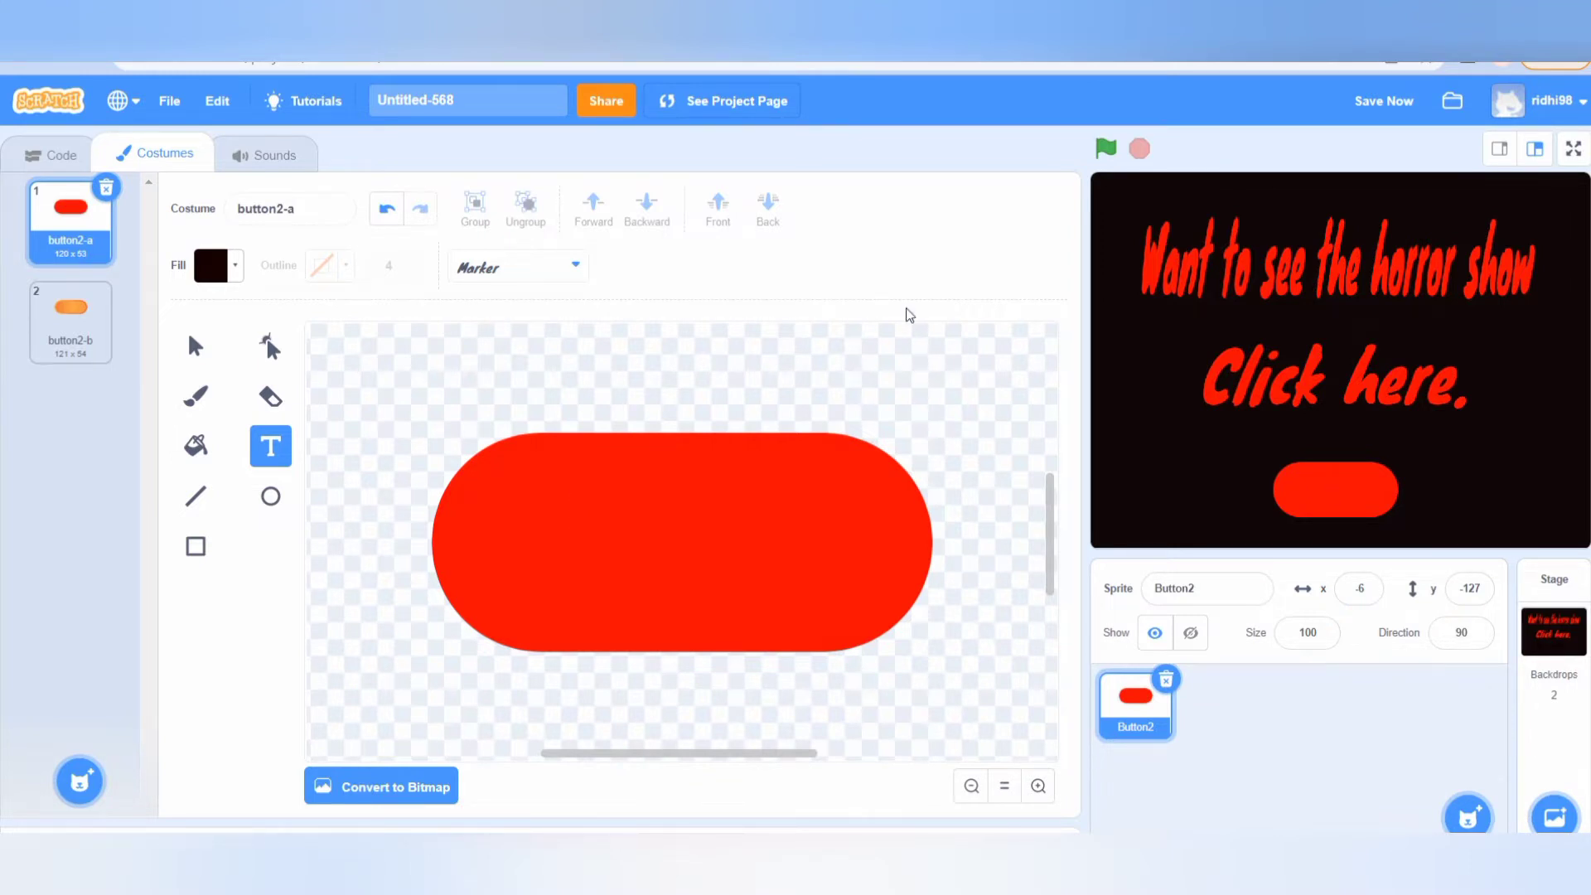
pyautogui.write('Click')
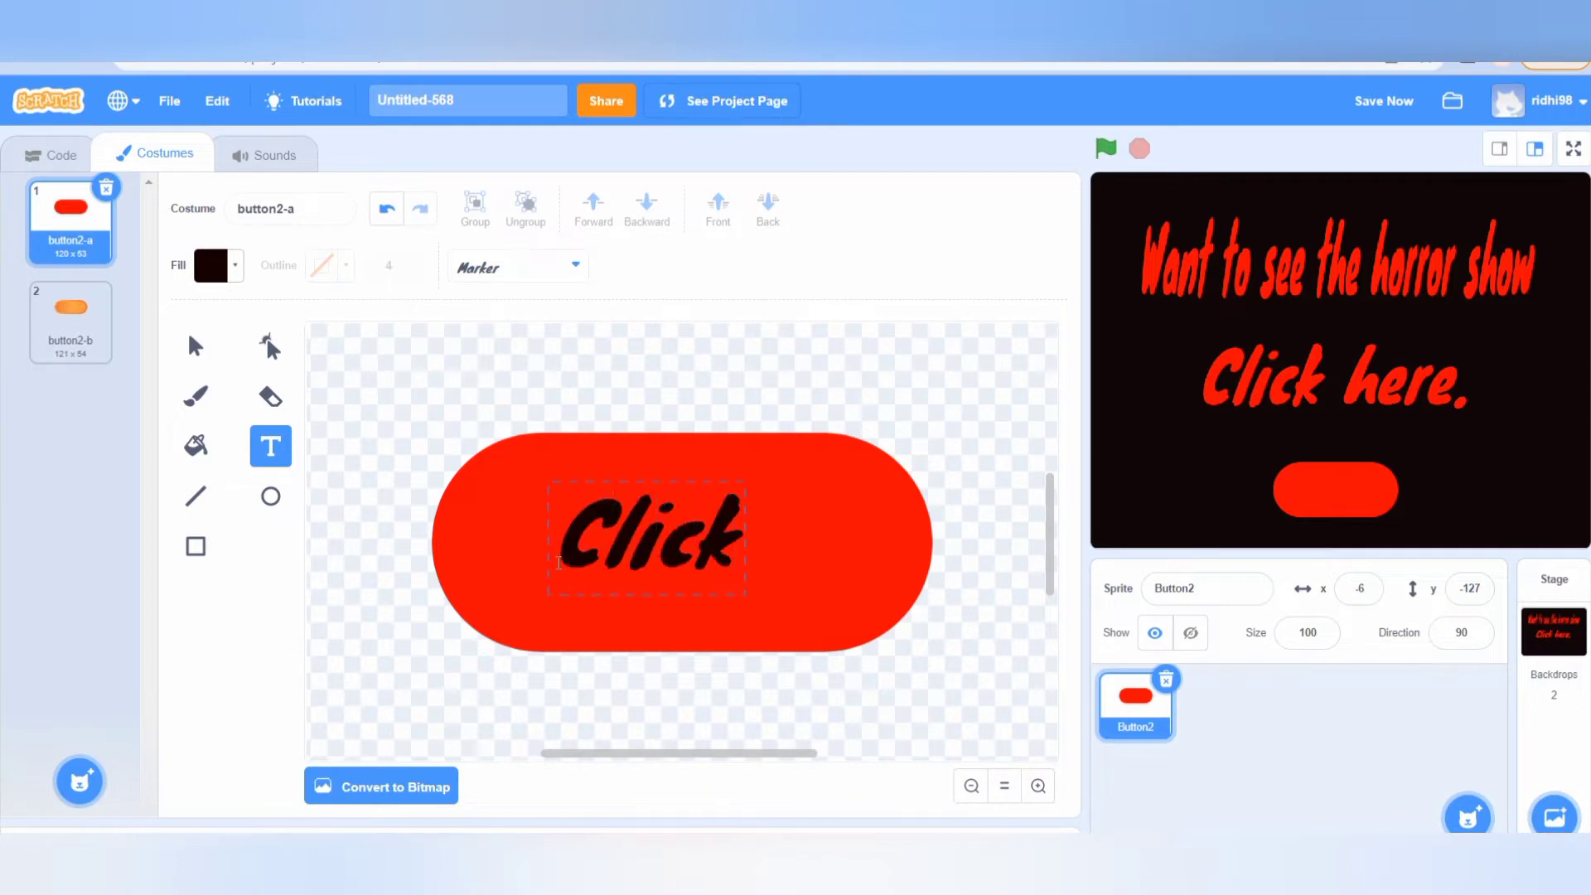
pyautogui.click(750, 548)
pyautogui.moveTo(737, 537); pyautogui.dragTo(844, 538)
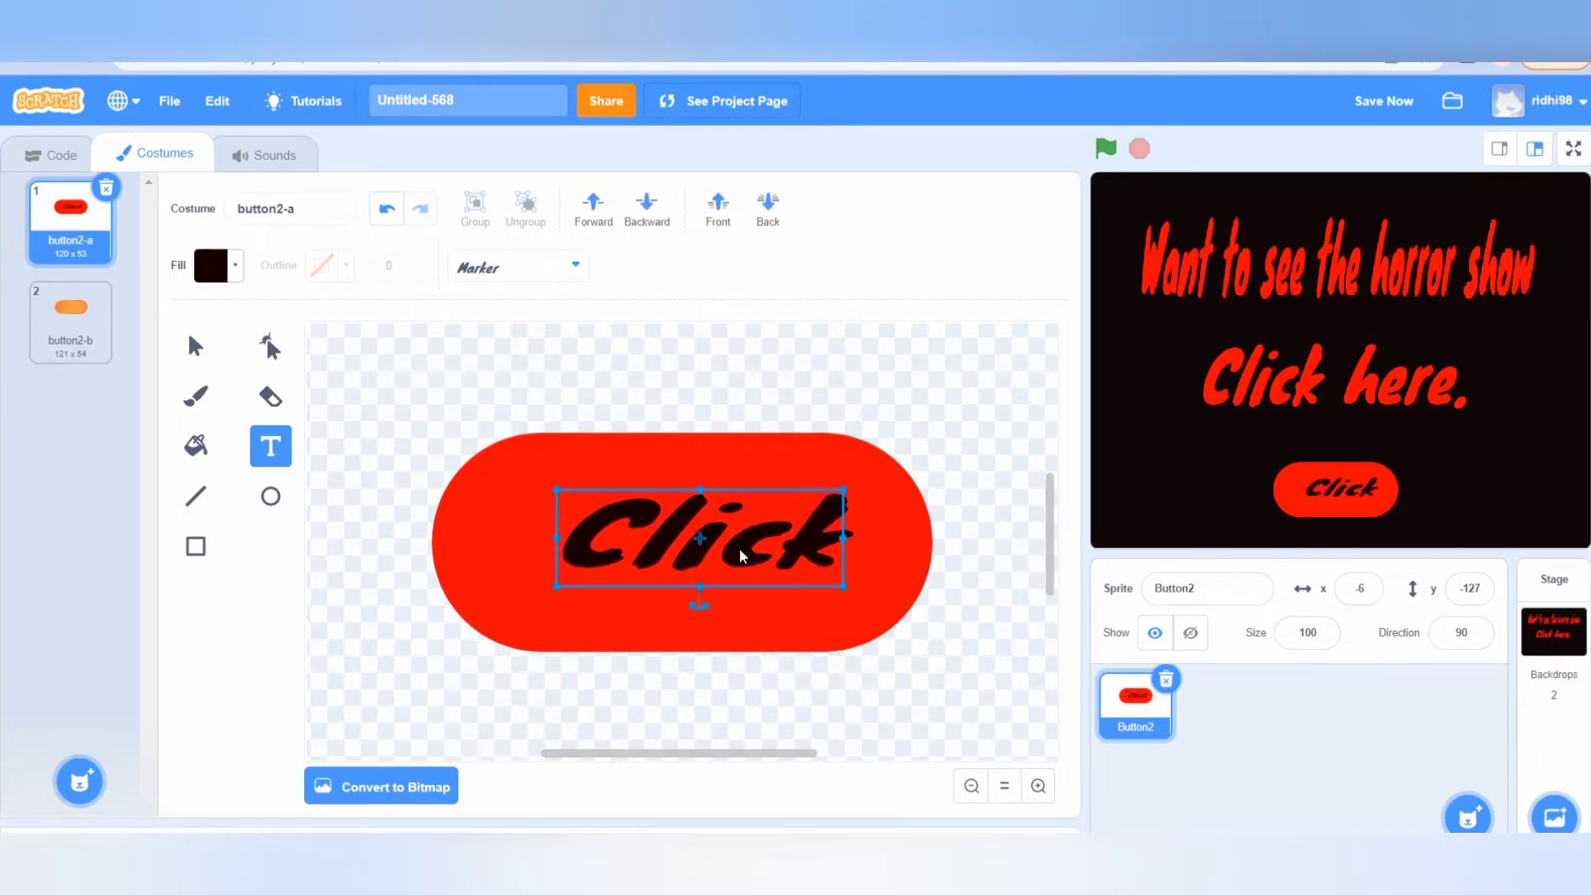
pyautogui.press('Delete')
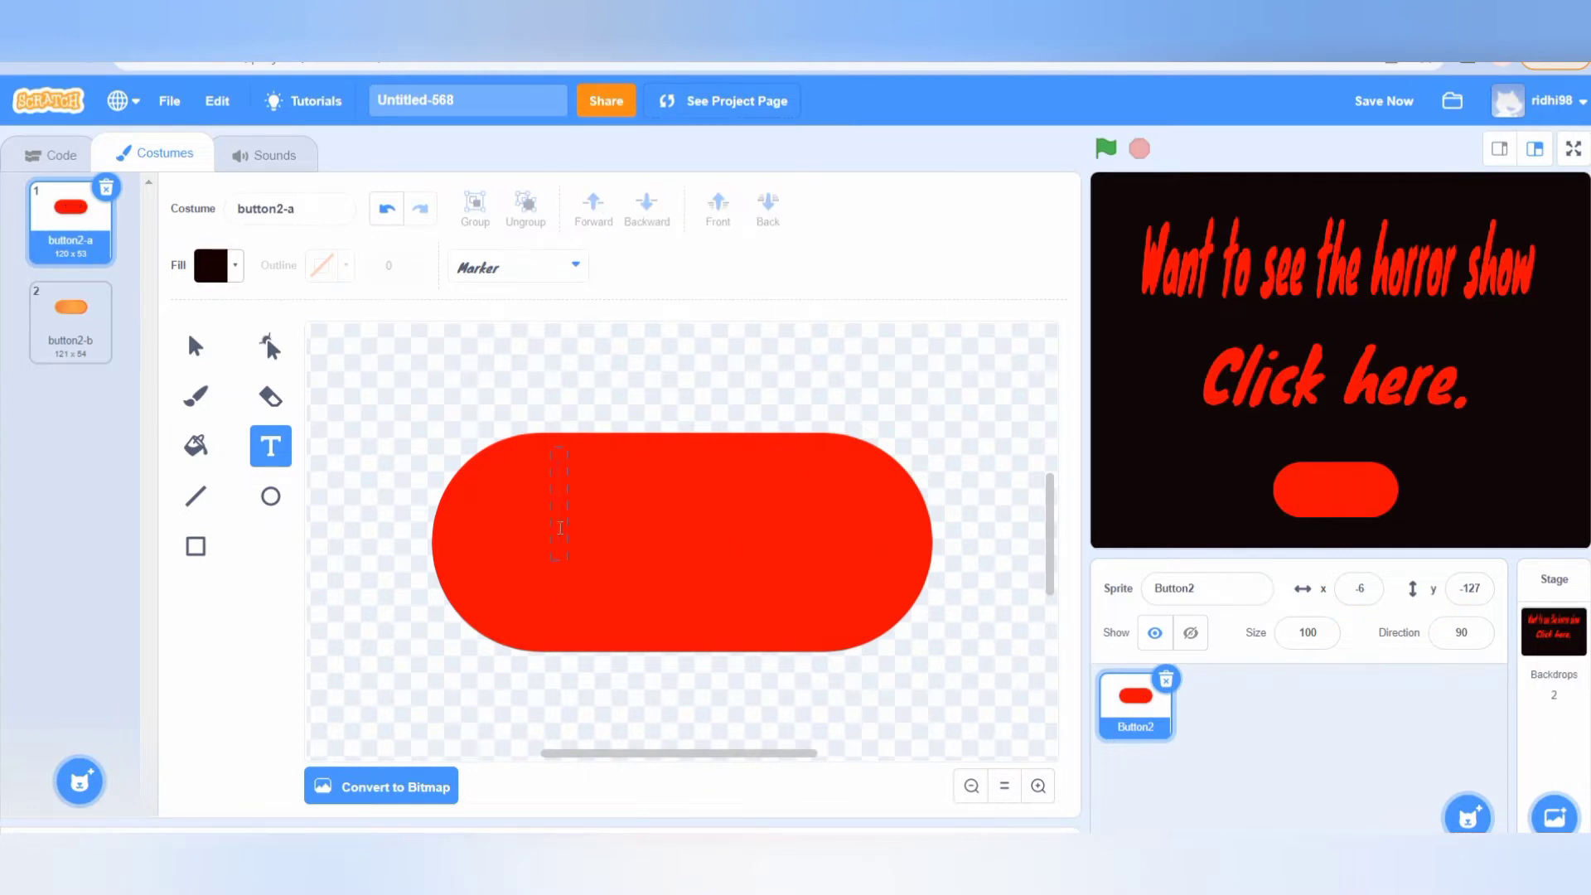
# Write "Start" on the red button, stretch the text wider and taller, and centre it within the button.
pyautogui.write('Start')
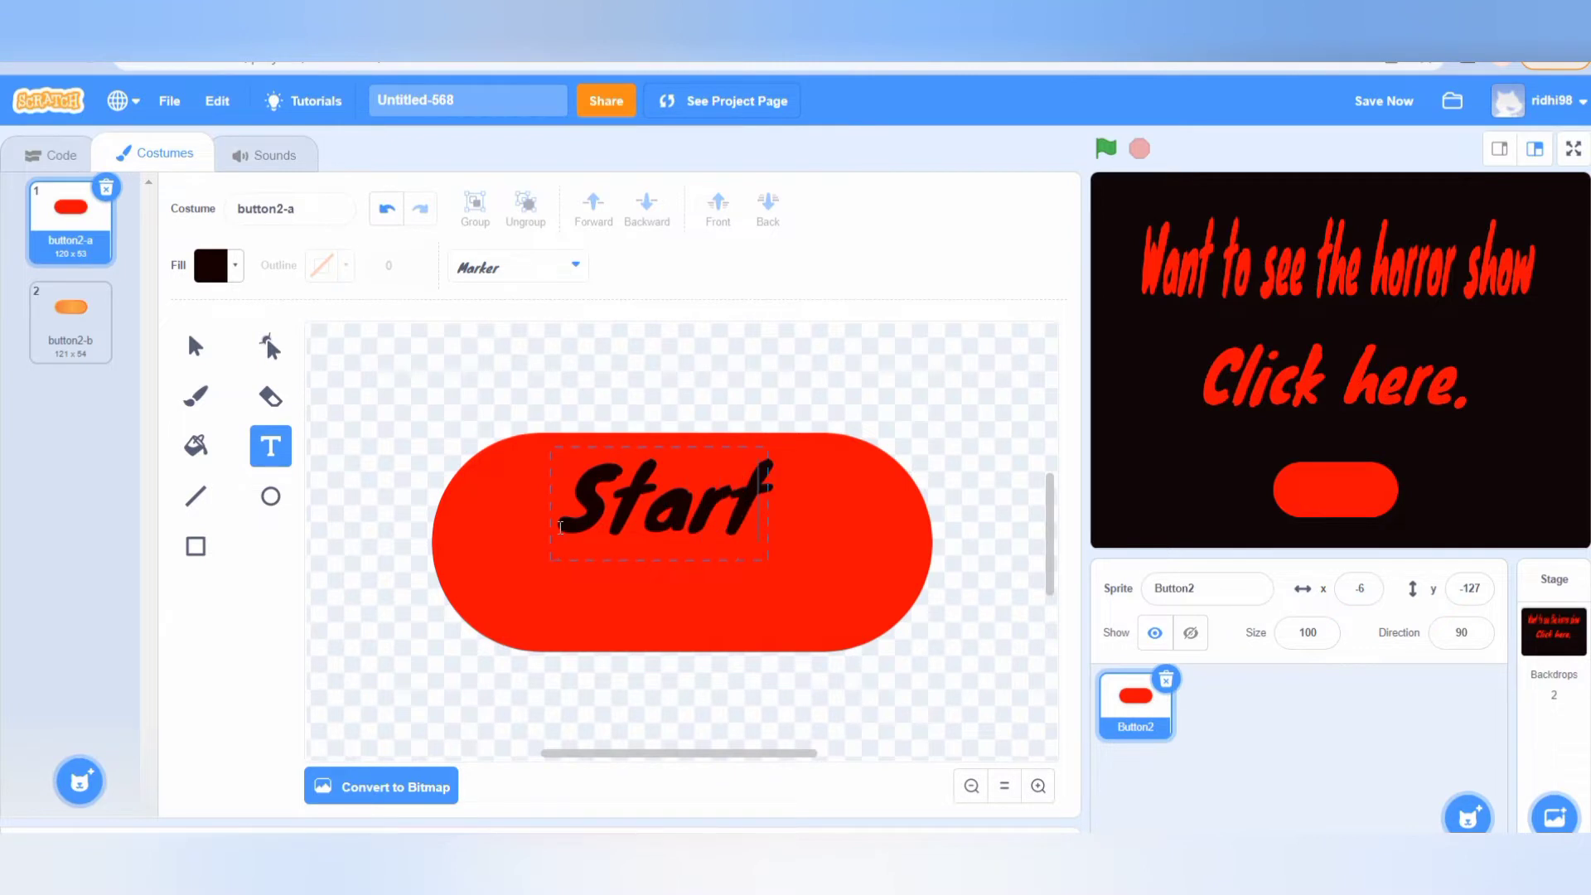
pyautogui.click(774, 517)
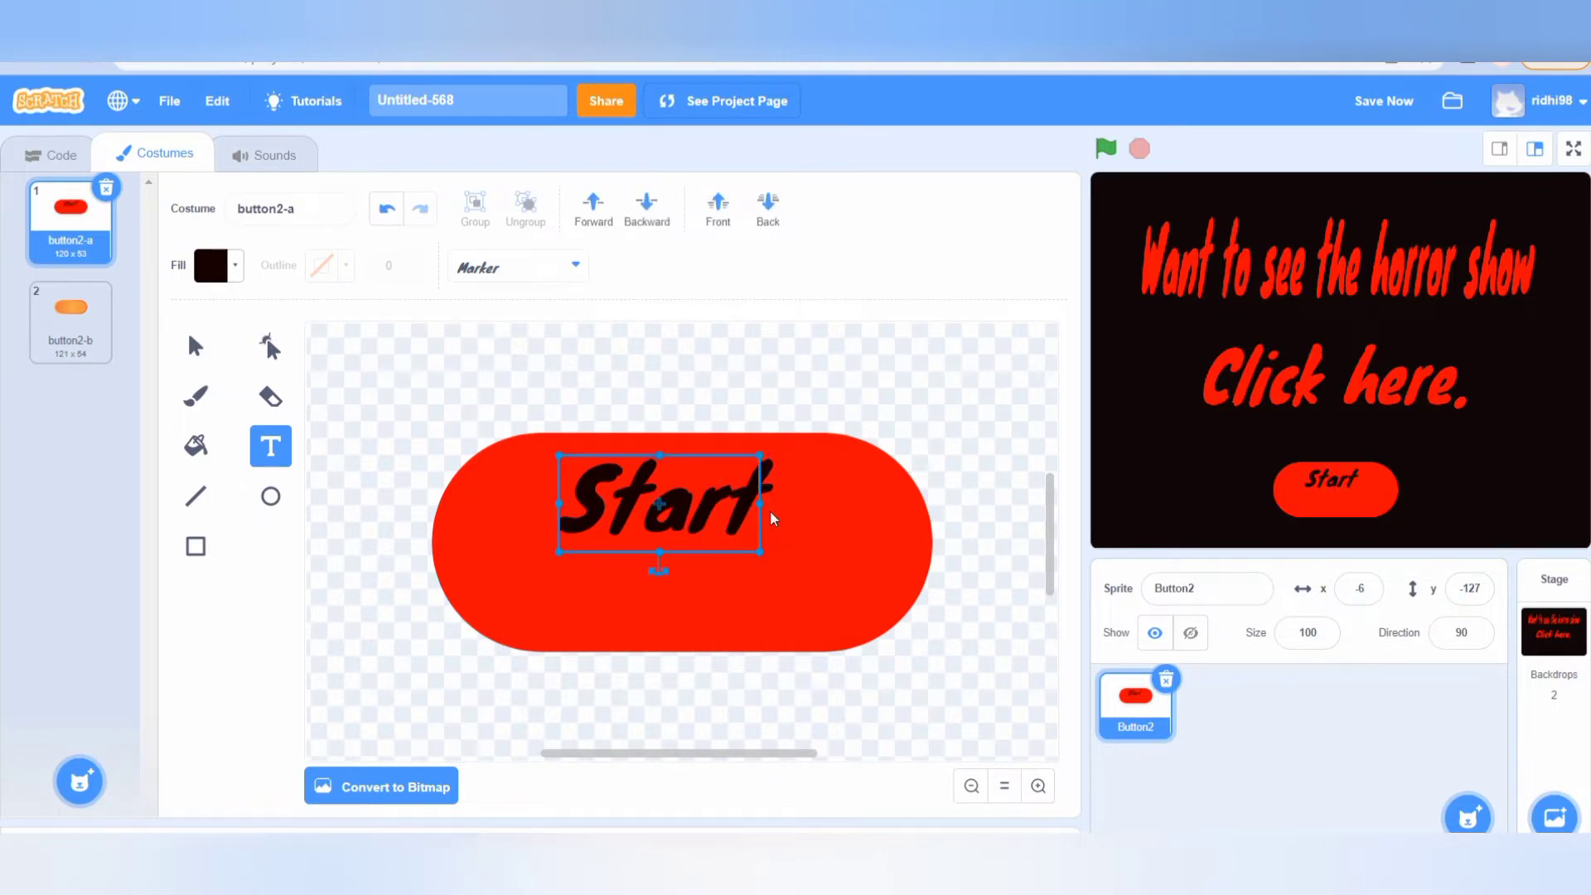
pyautogui.moveTo(761, 505); pyautogui.dragTo(869, 504)
pyautogui.moveTo(716, 504); pyautogui.dragTo(682, 540)
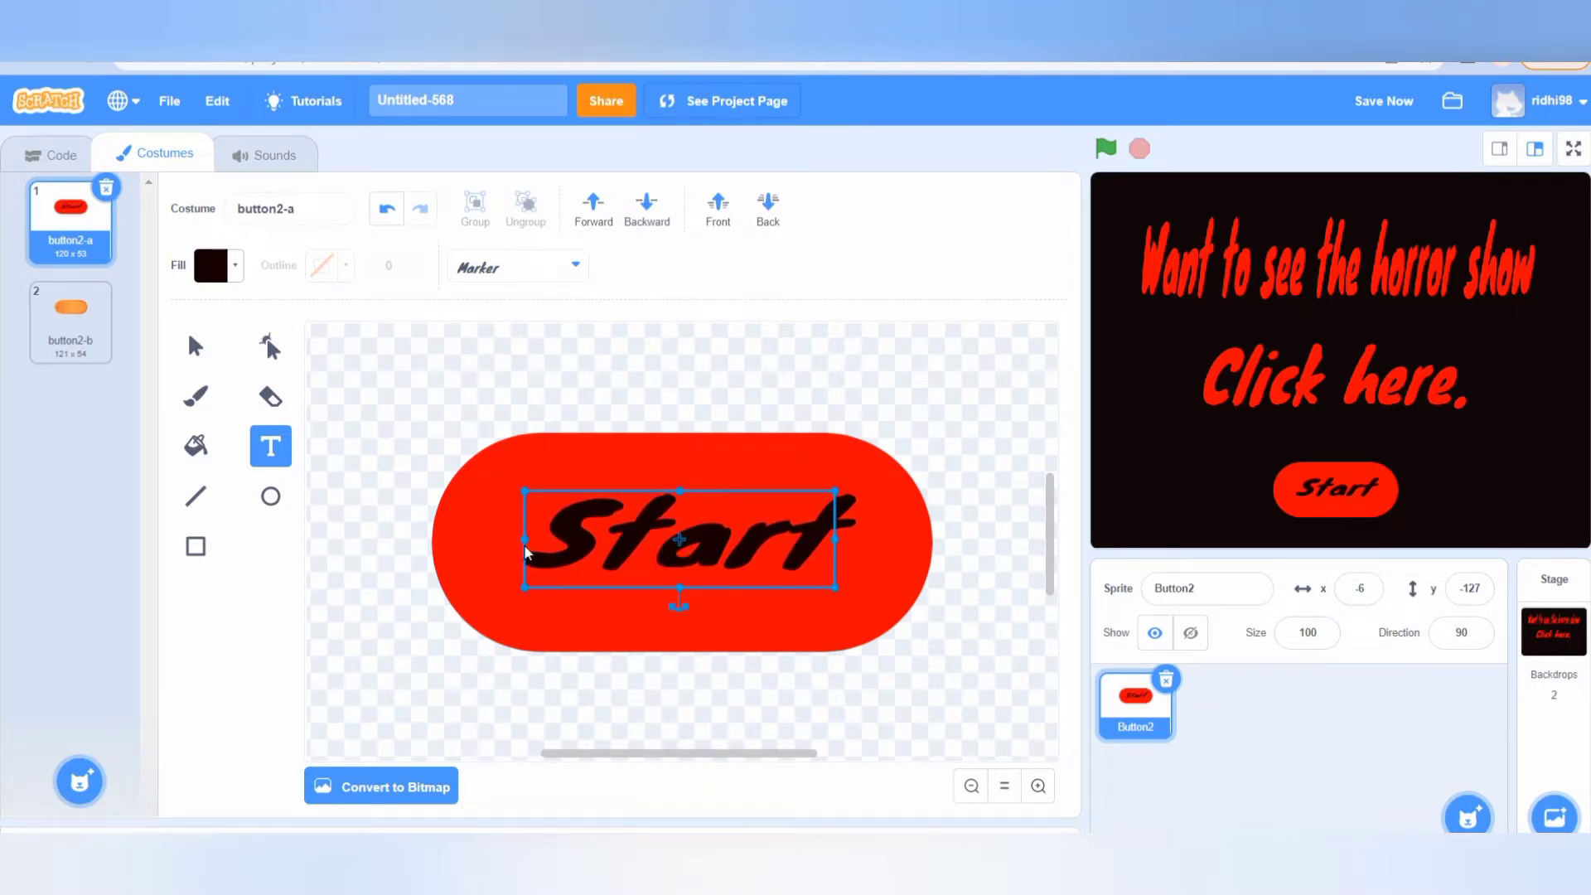
pyautogui.moveTo(524, 537); pyautogui.dragTo(489, 537)
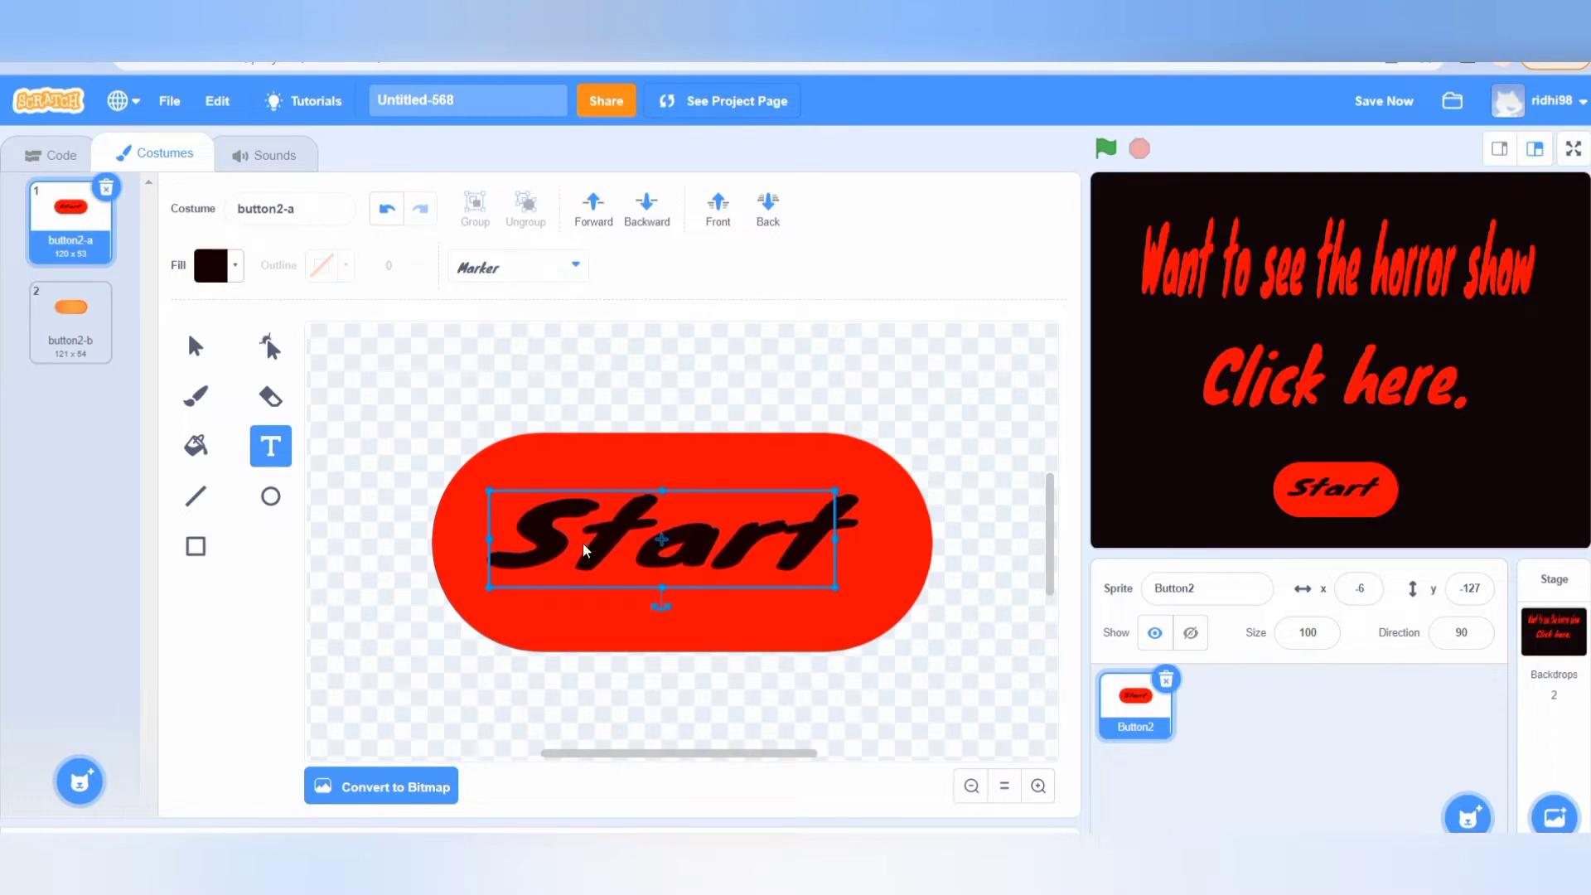
pyautogui.moveTo(663, 489); pyautogui.dragTo(661, 474)
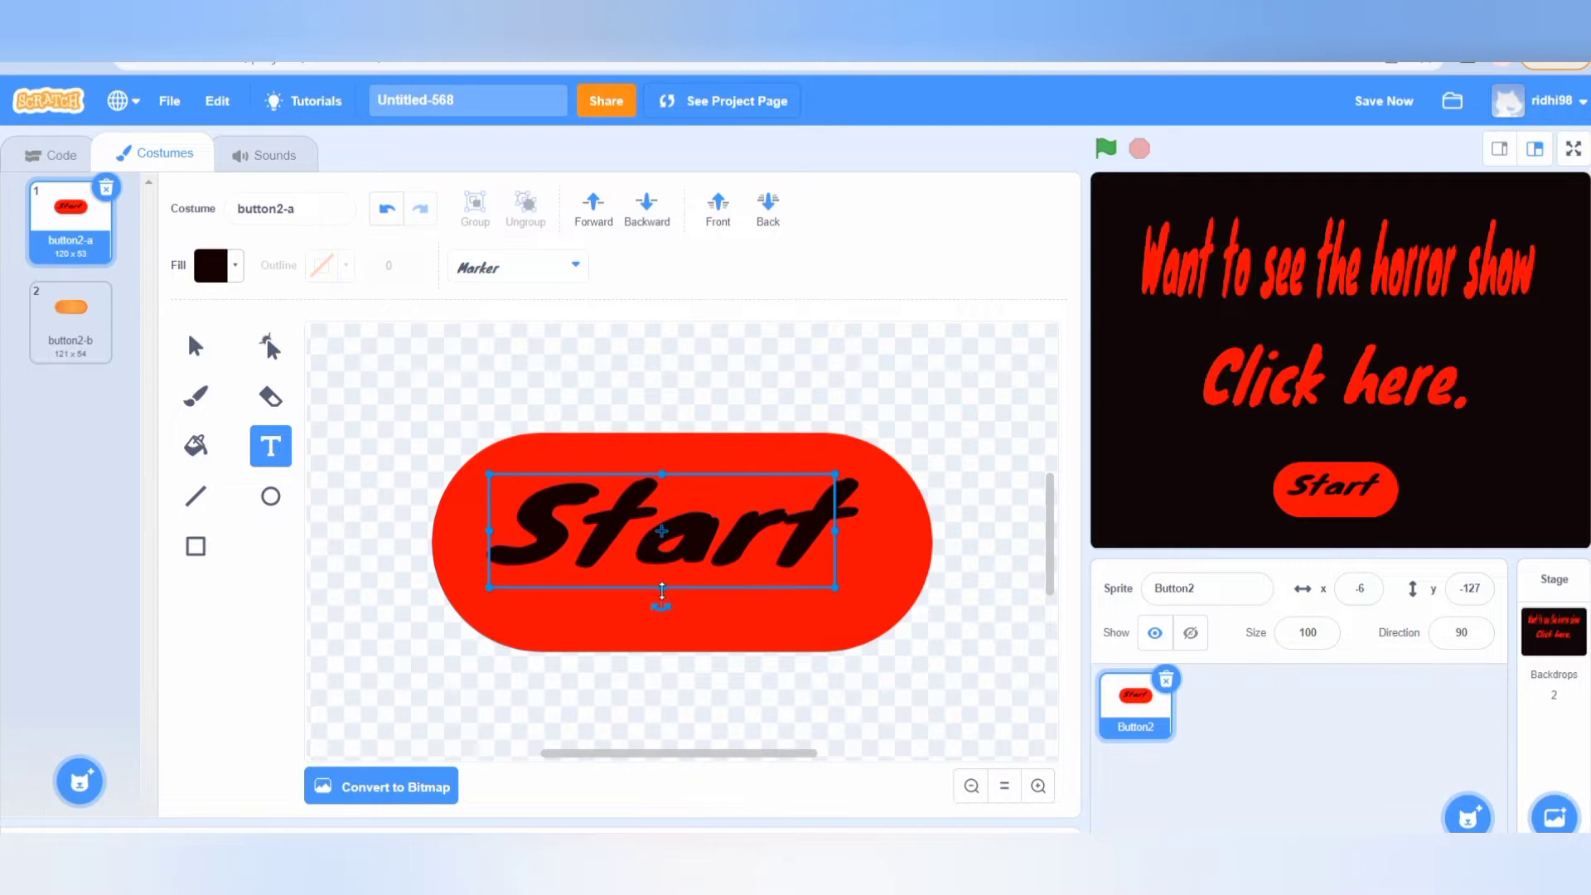
pyautogui.moveTo(662, 590); pyautogui.dragTo(663, 620)
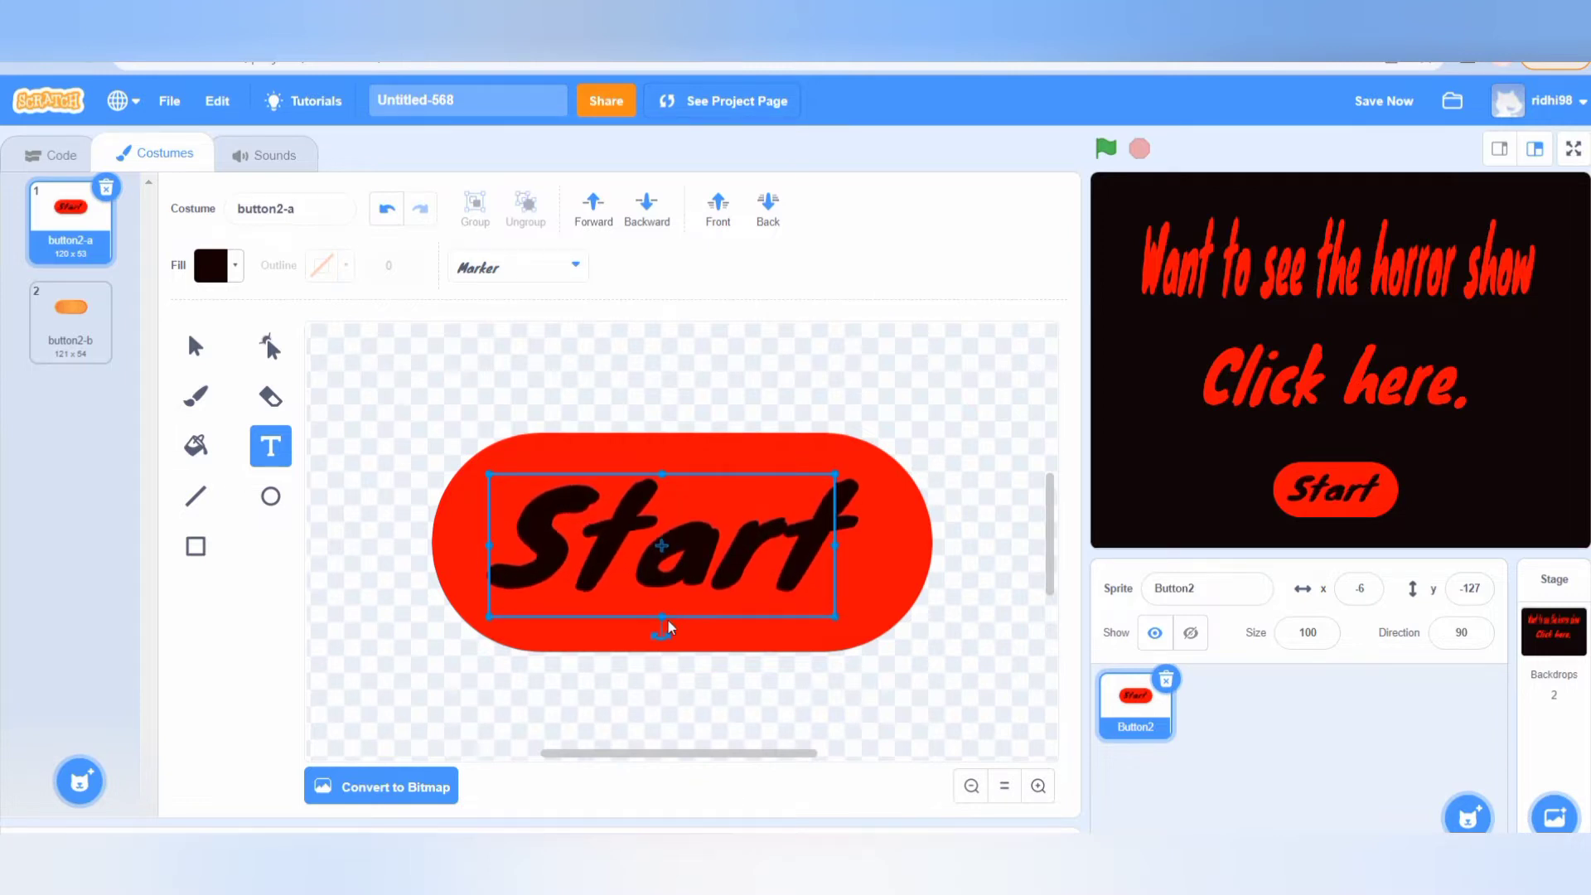
pyautogui.click(836, 359)
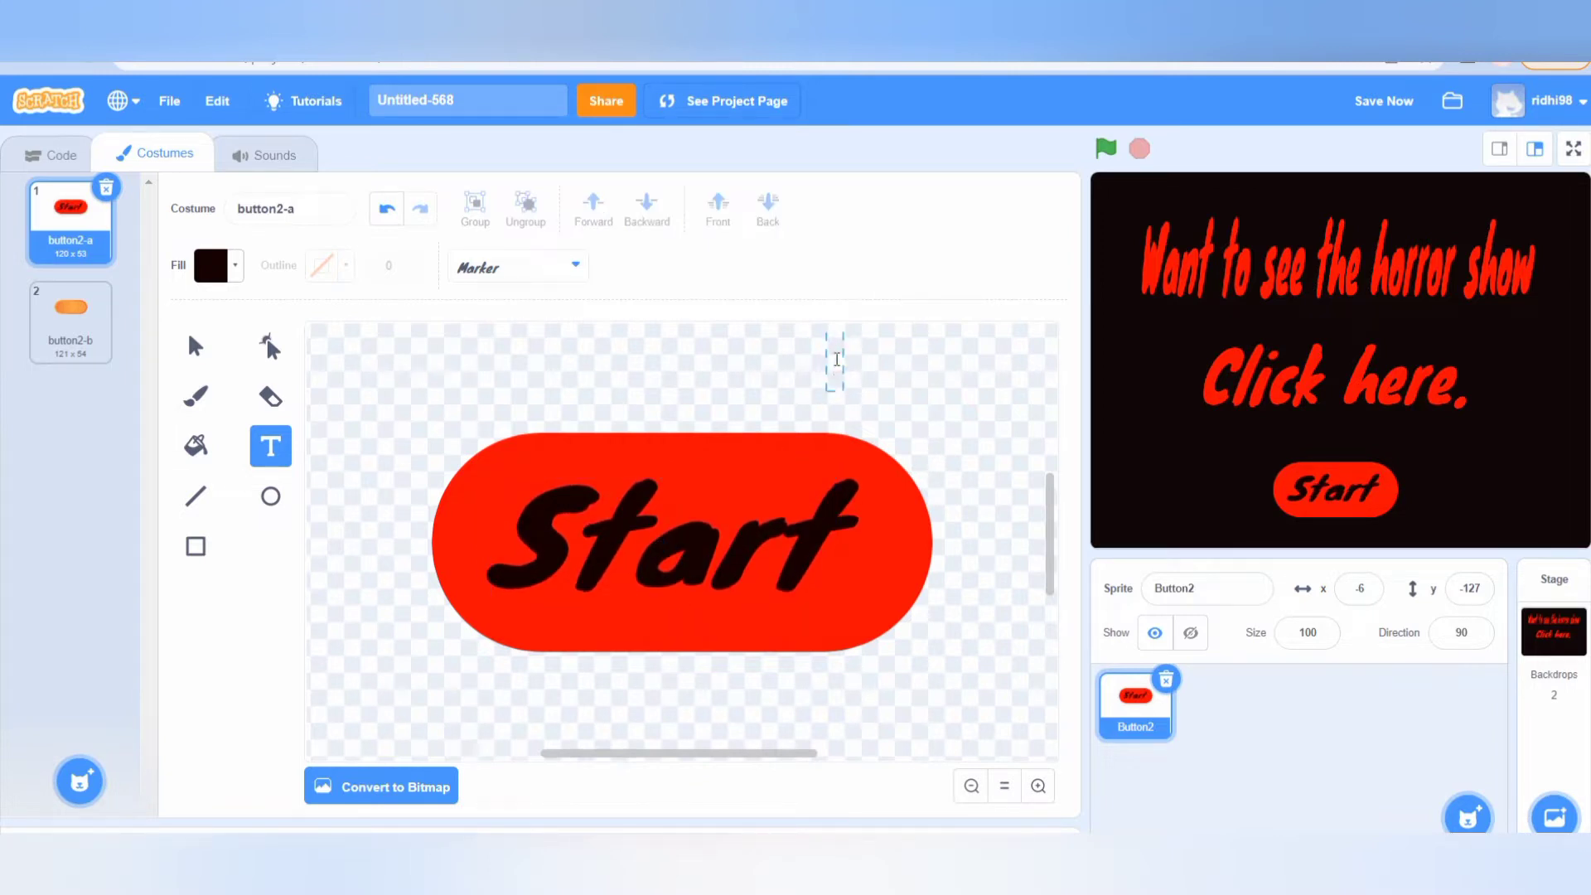
# In the "horror" project, look through the costumes of the first chunky doll sprite from the first onwards.
pyautogui.moveTo(1484, 823)
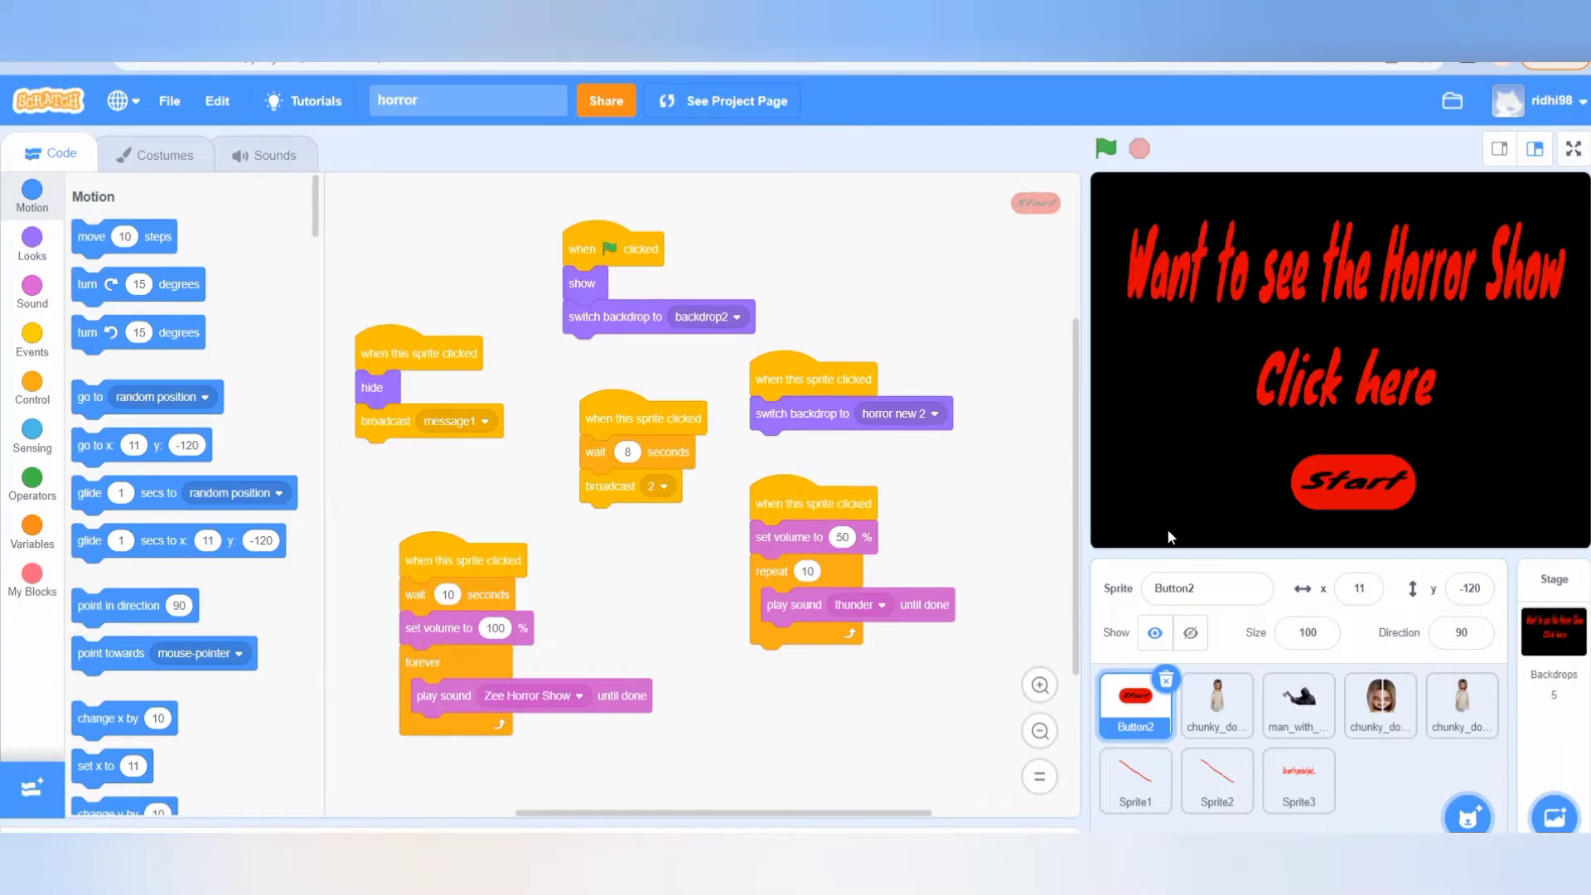
pyautogui.click(1216, 701)
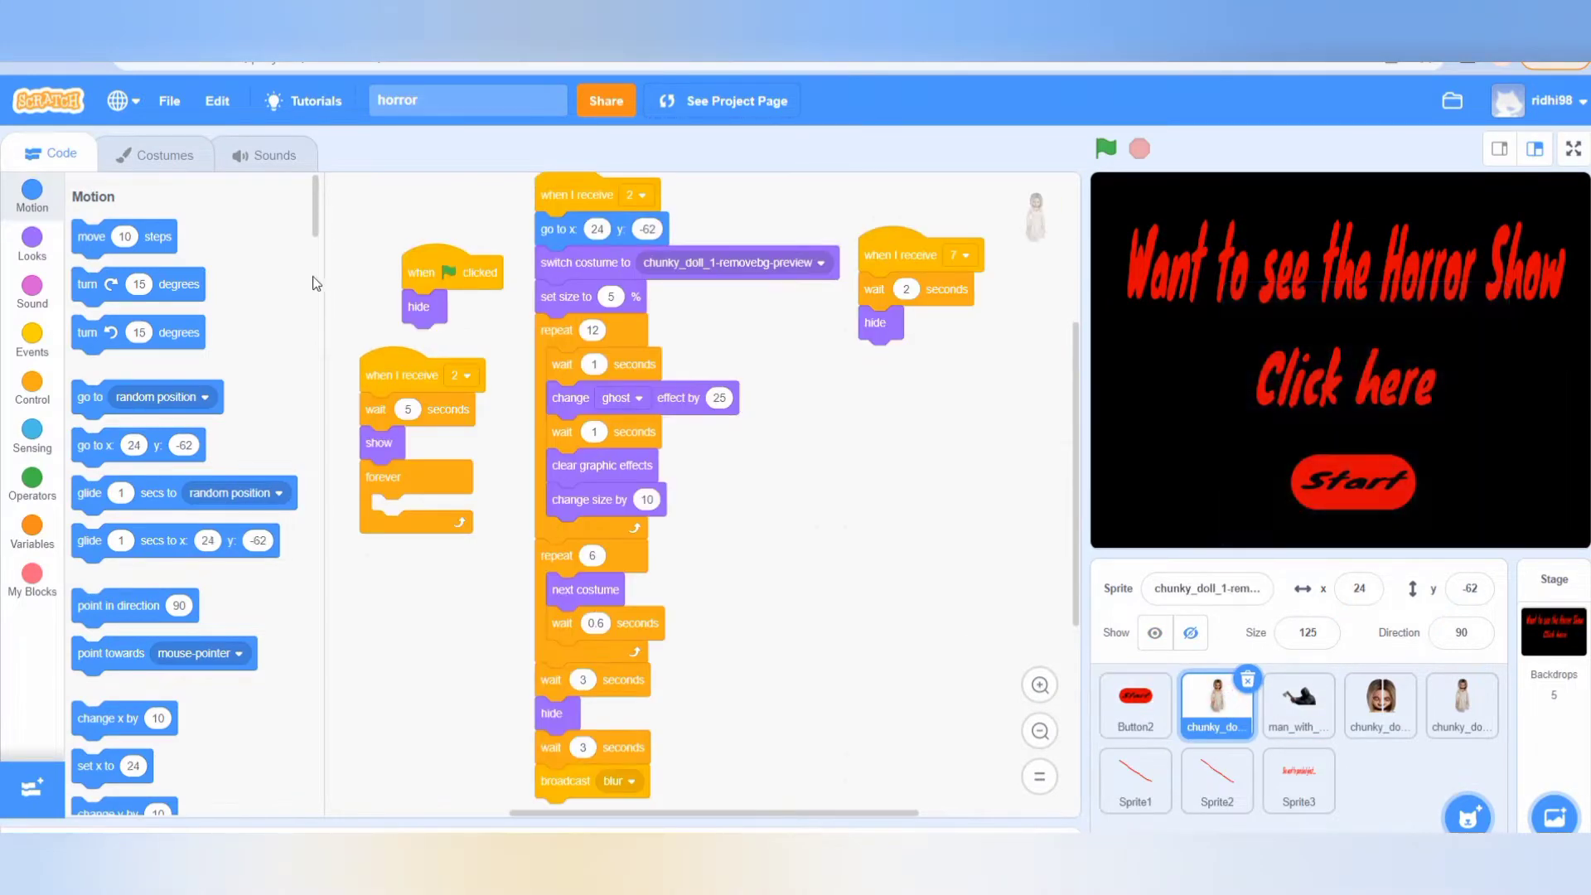
pyautogui.click(182, 153)
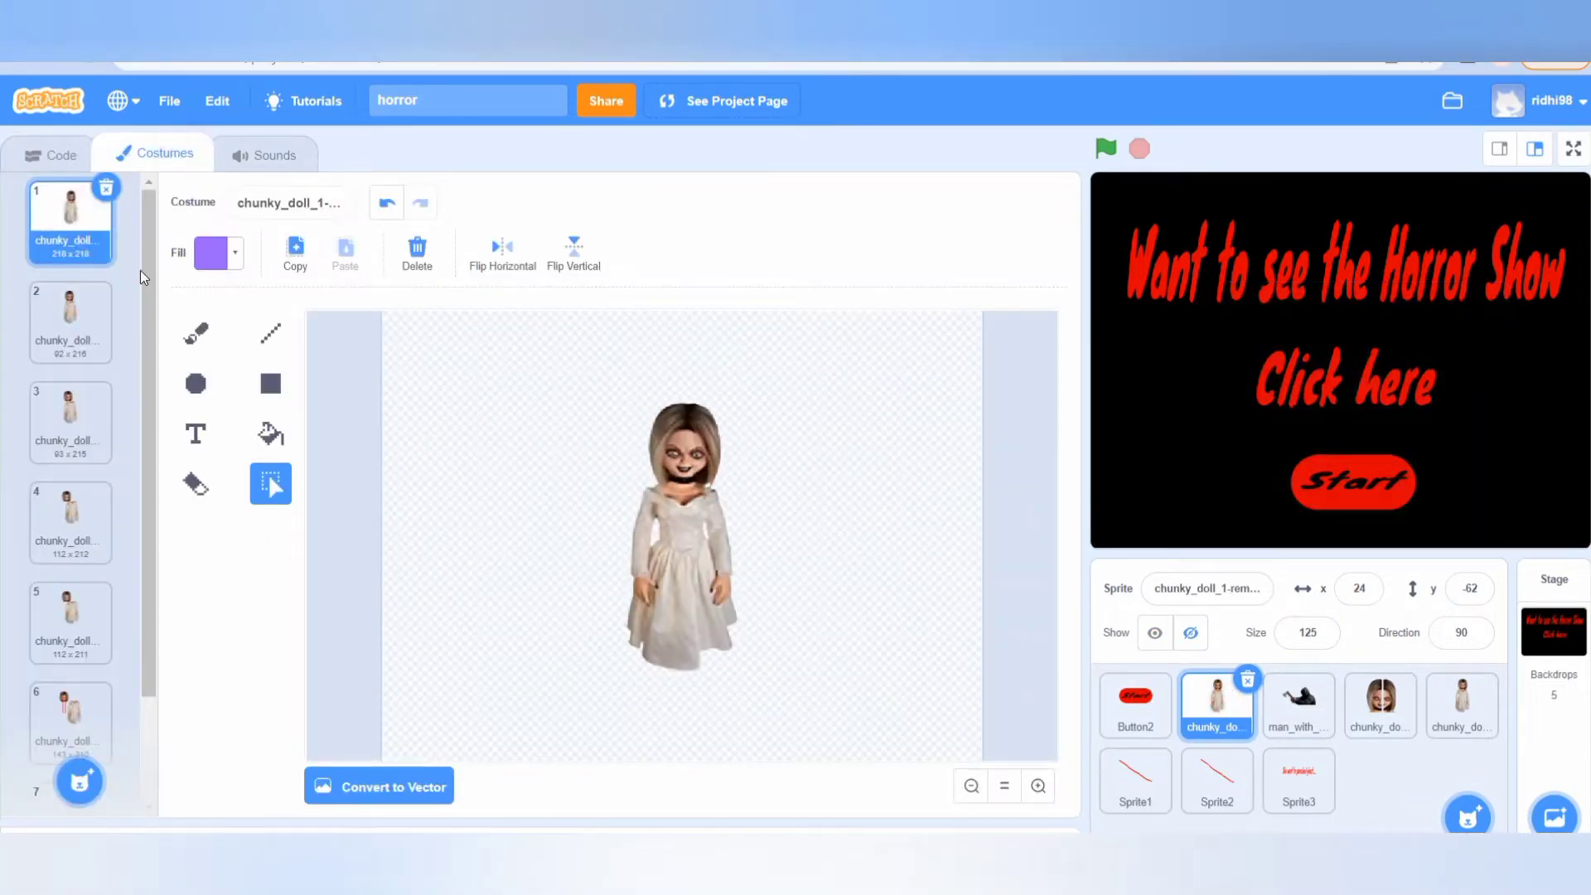
pyautogui.click(80, 311)
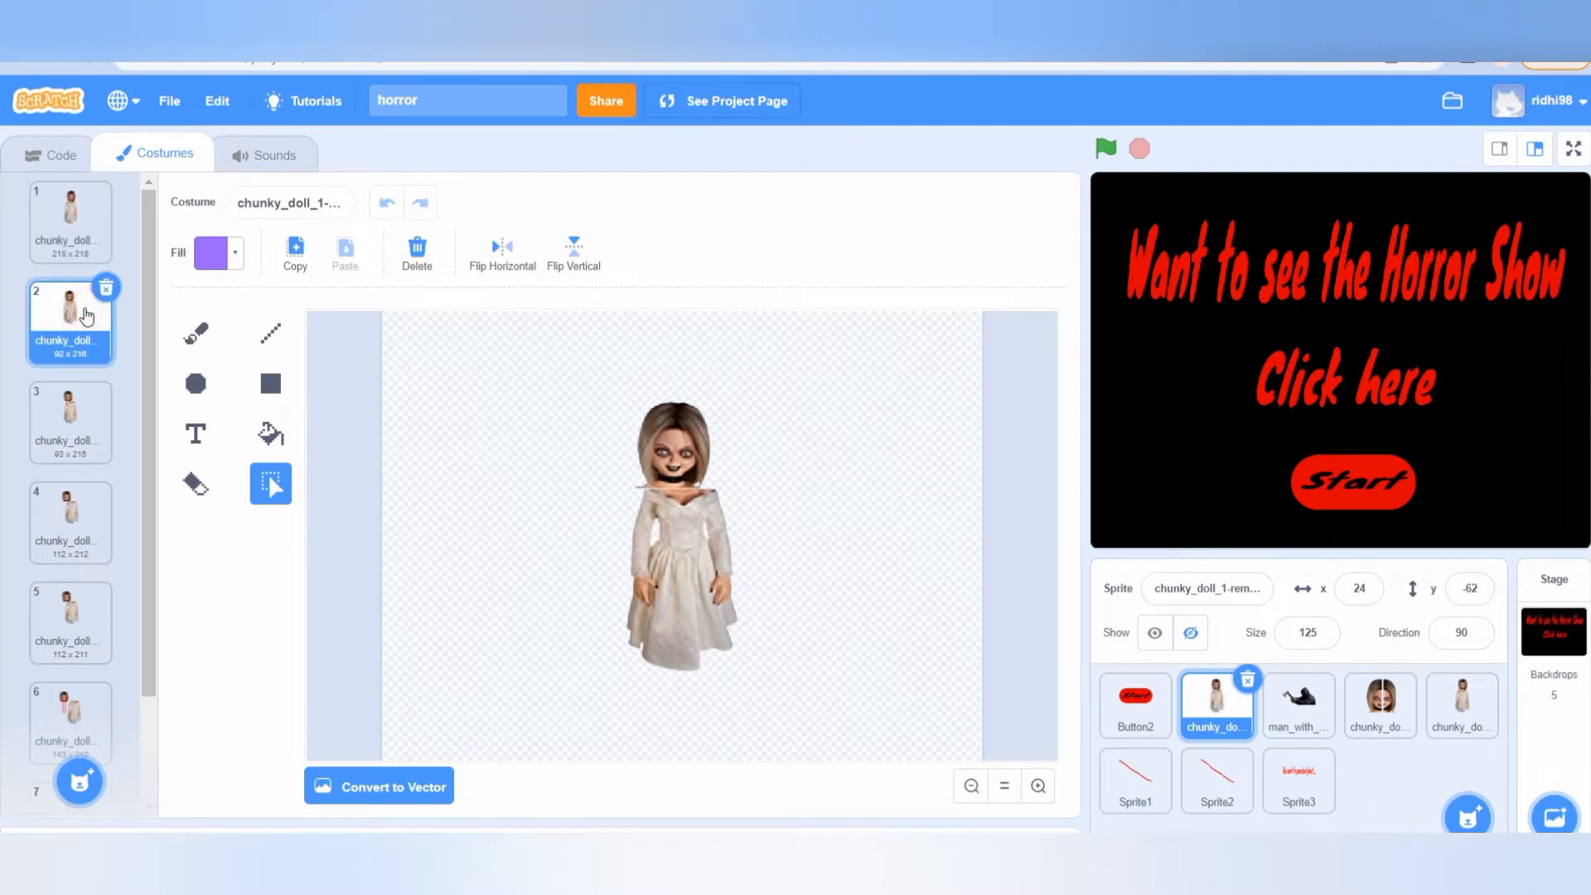
pyautogui.click(69, 407)
pyautogui.click(71, 504)
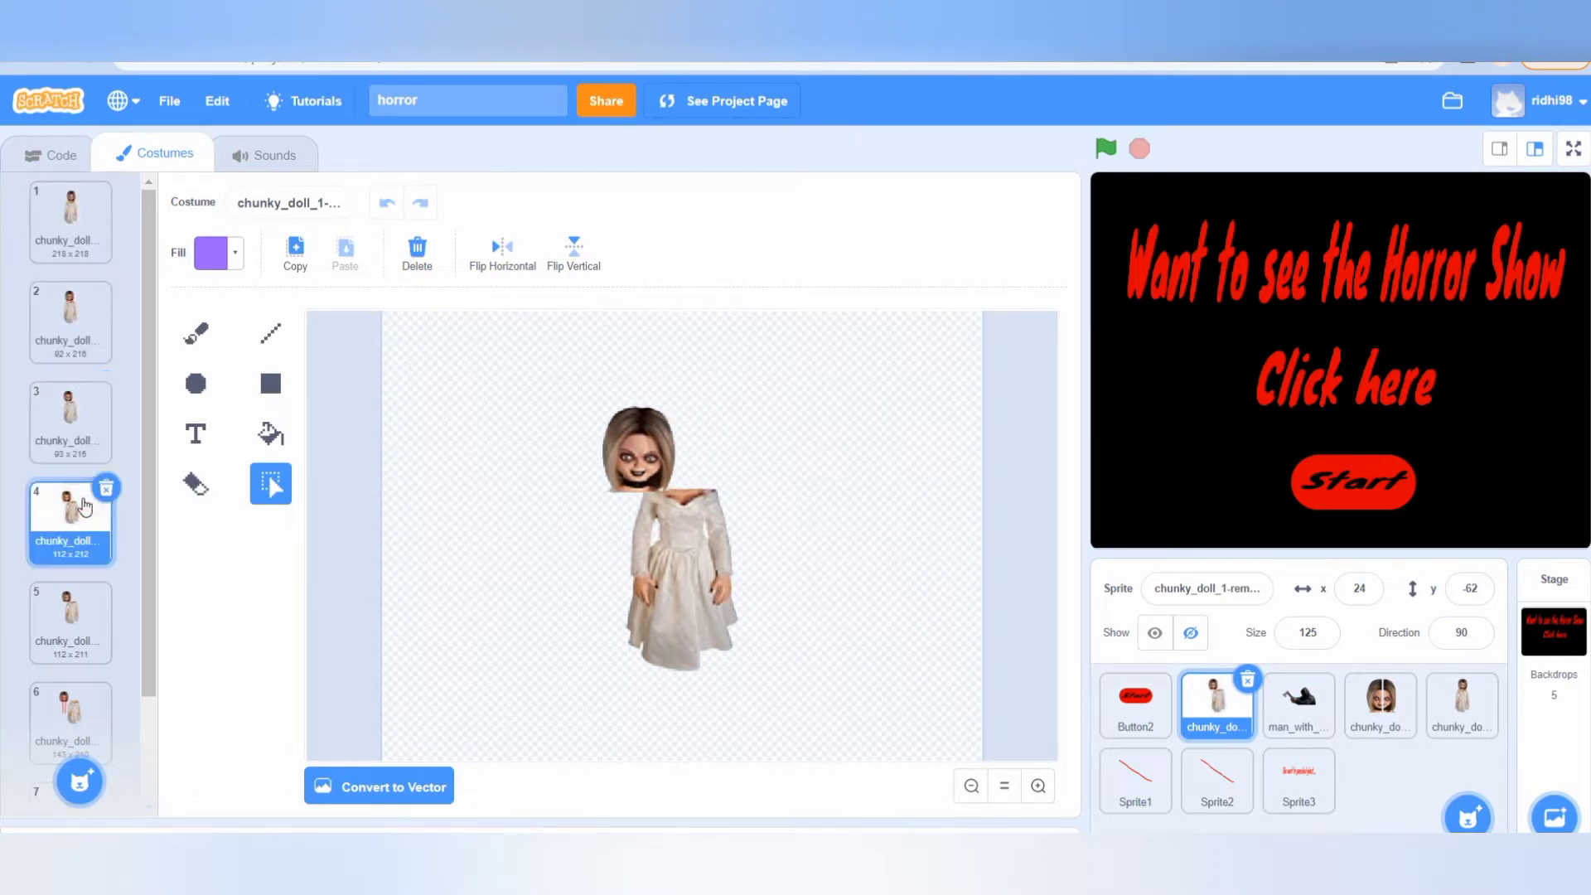
pyautogui.click(70, 603)
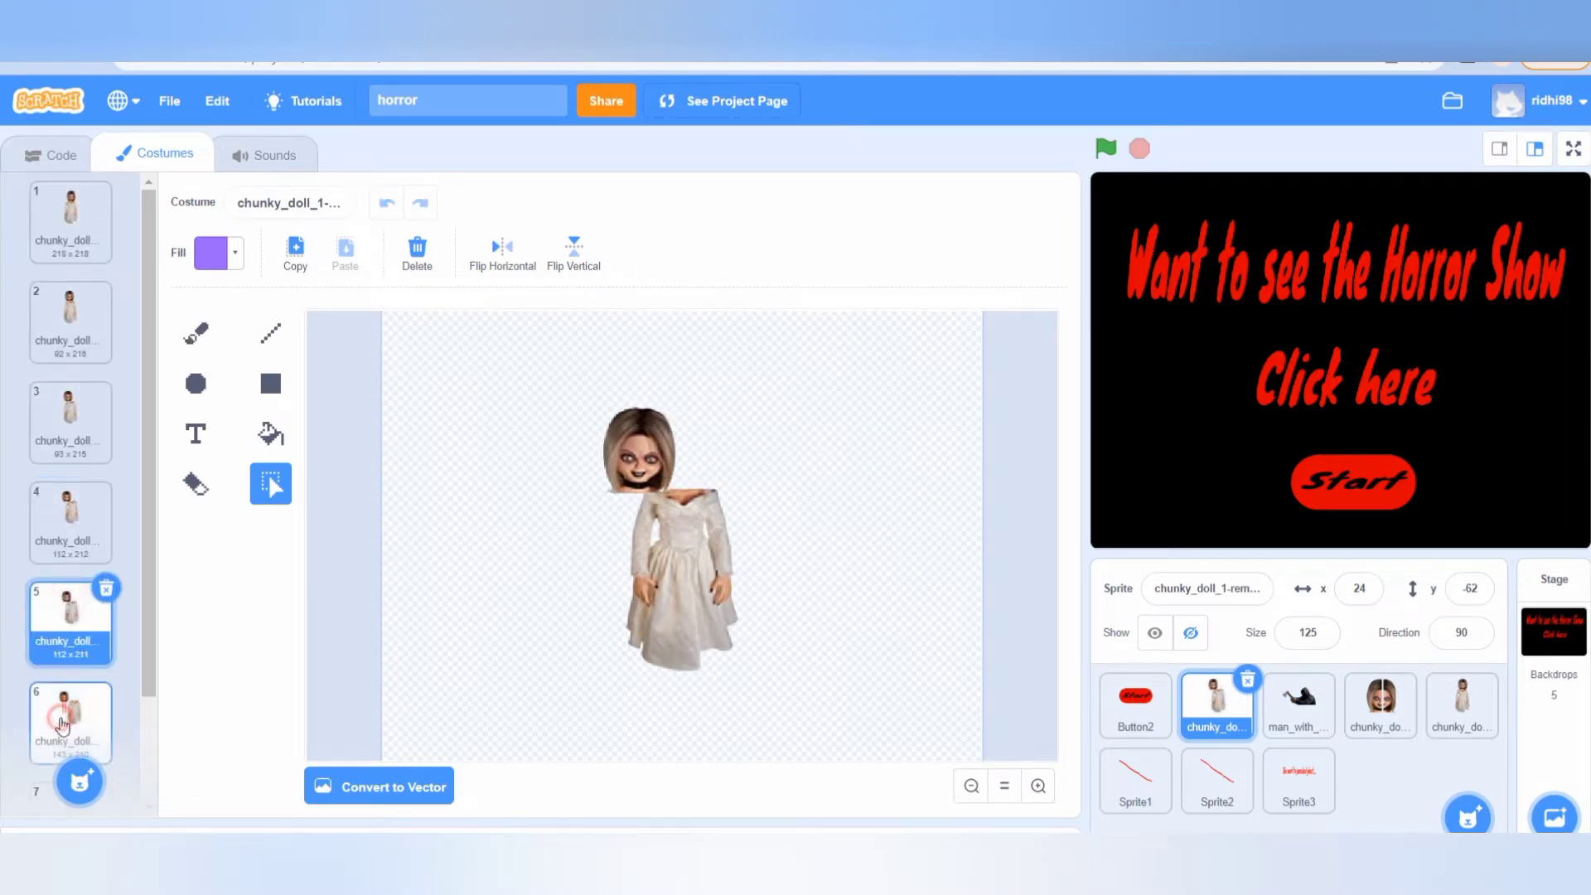
pyautogui.click(63, 715)
pyautogui.scroll(-2, 149, 708)
pyautogui.scroll(2, 151, 729)
# Export the first, second and third costumes of the chunky doll sprite as image files.
pyautogui.click(63, 202)
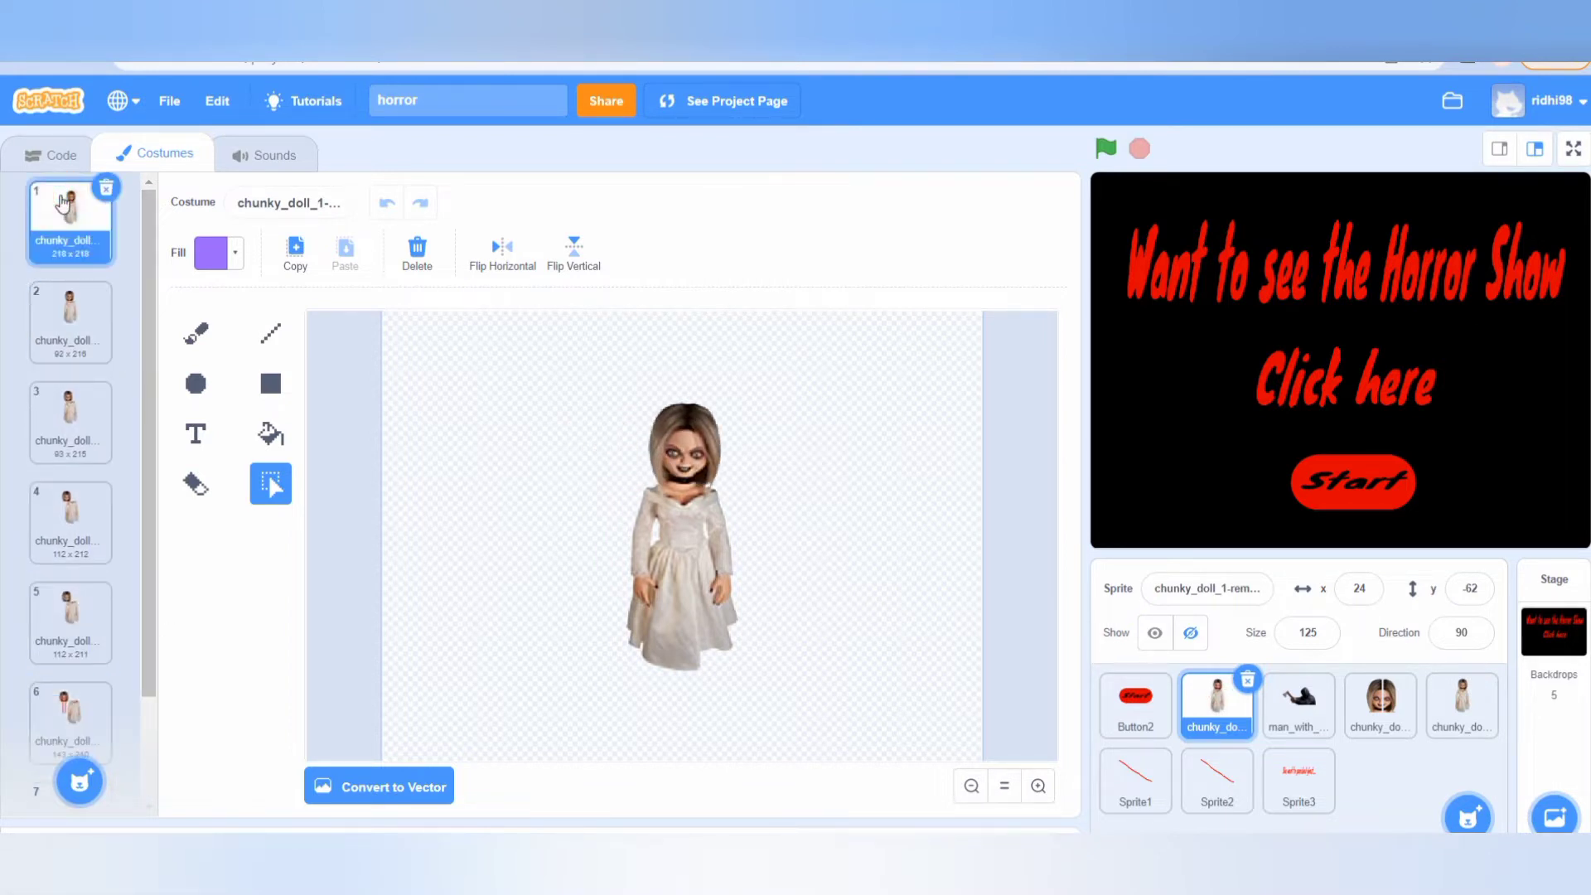
pyautogui.rightClick(63, 203)
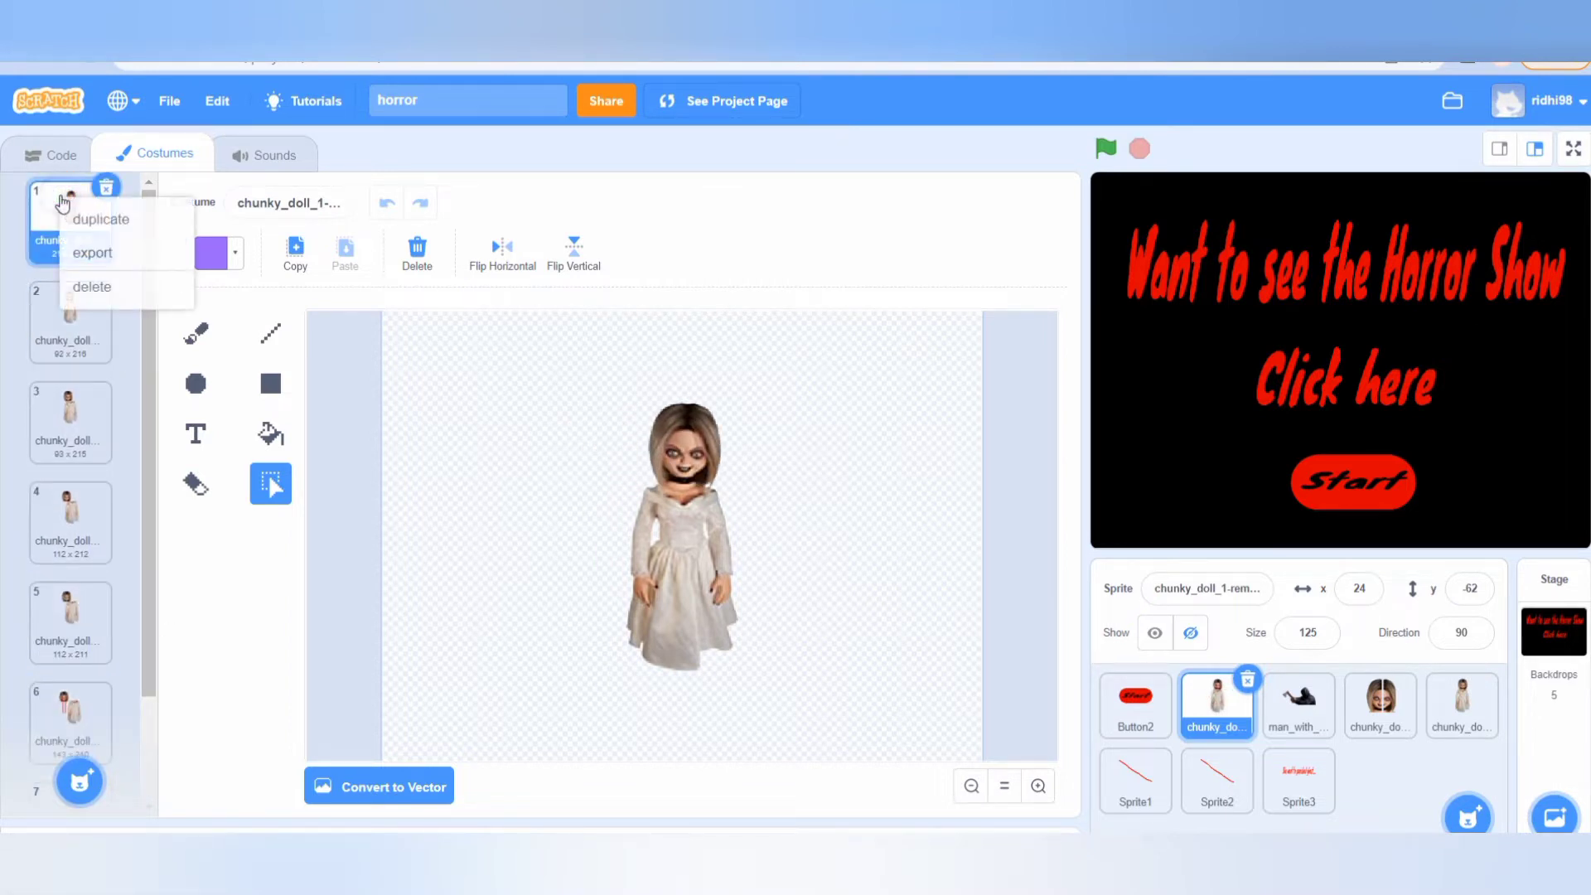
pyautogui.click(88, 252)
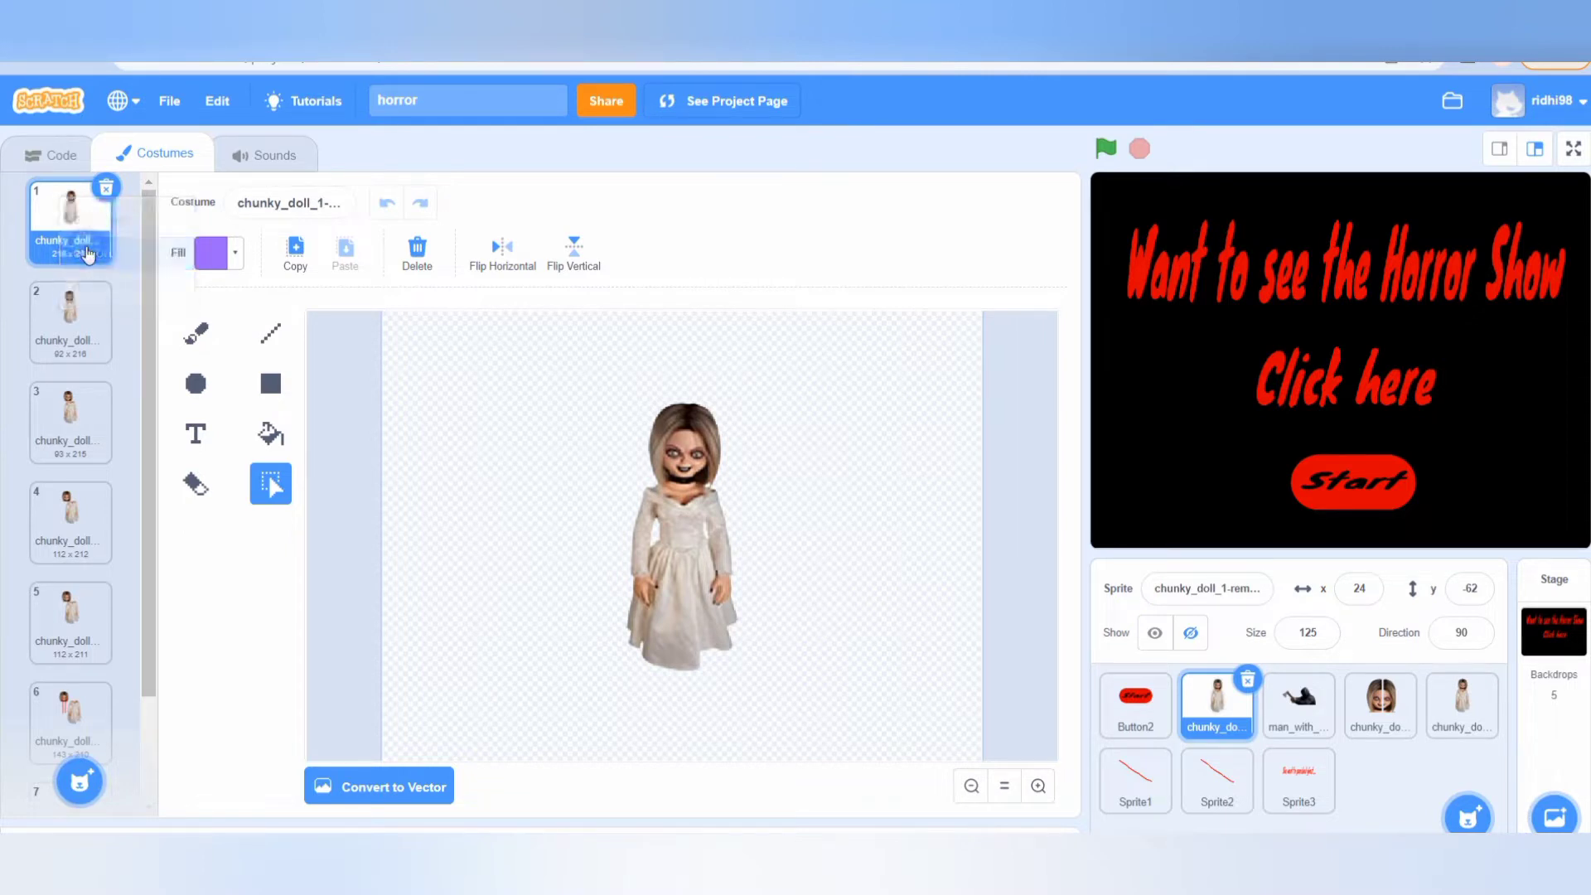
pyautogui.rightClick(53, 332)
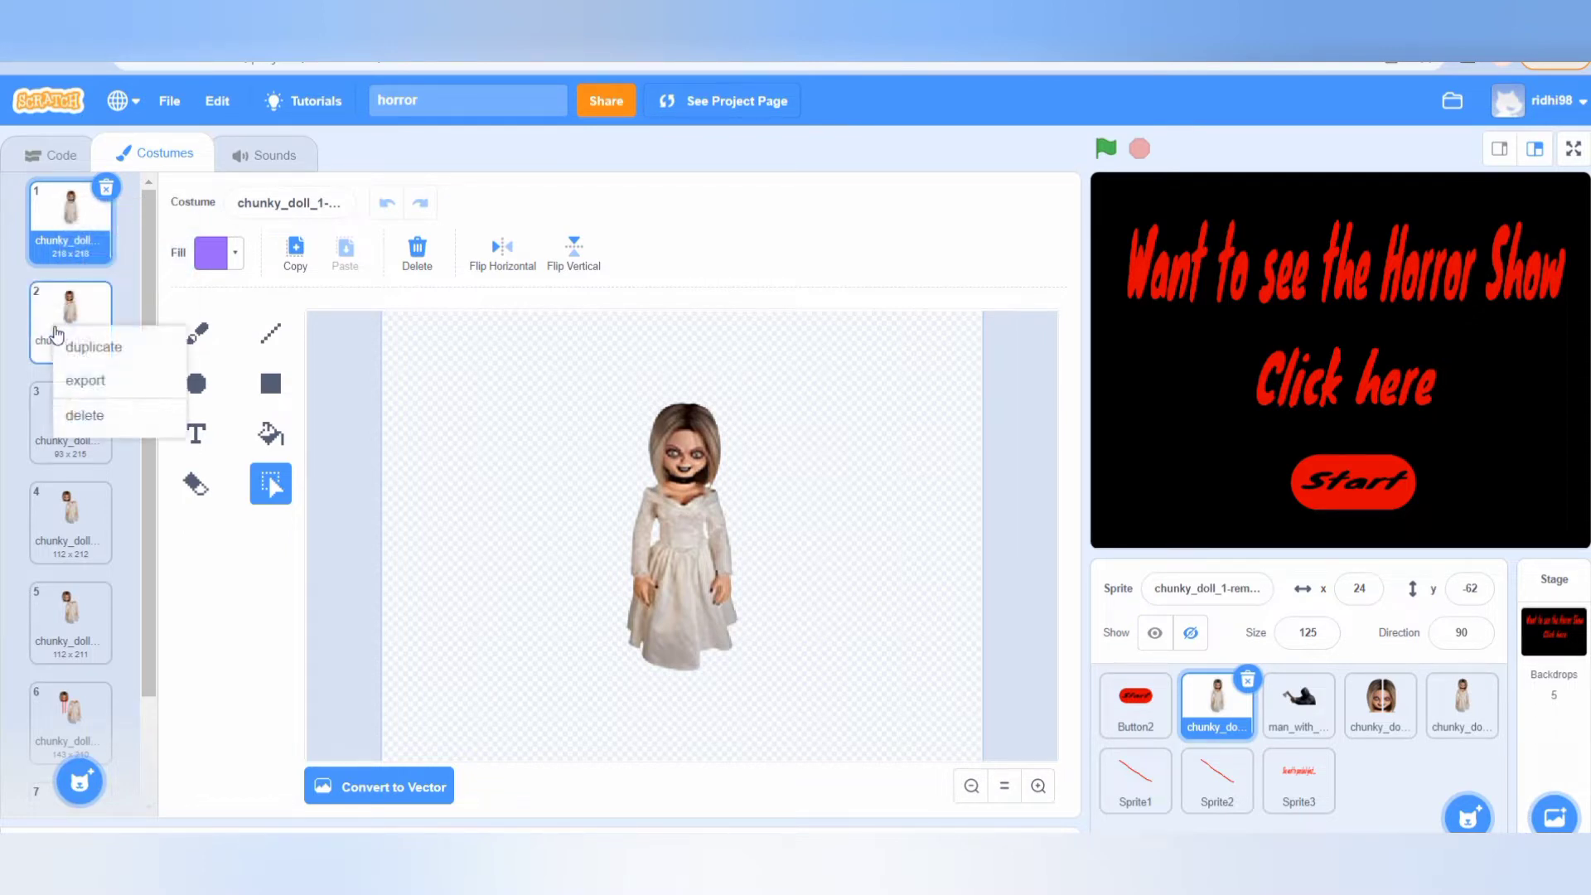
pyautogui.click(73, 371)
pyautogui.rightClick(68, 421)
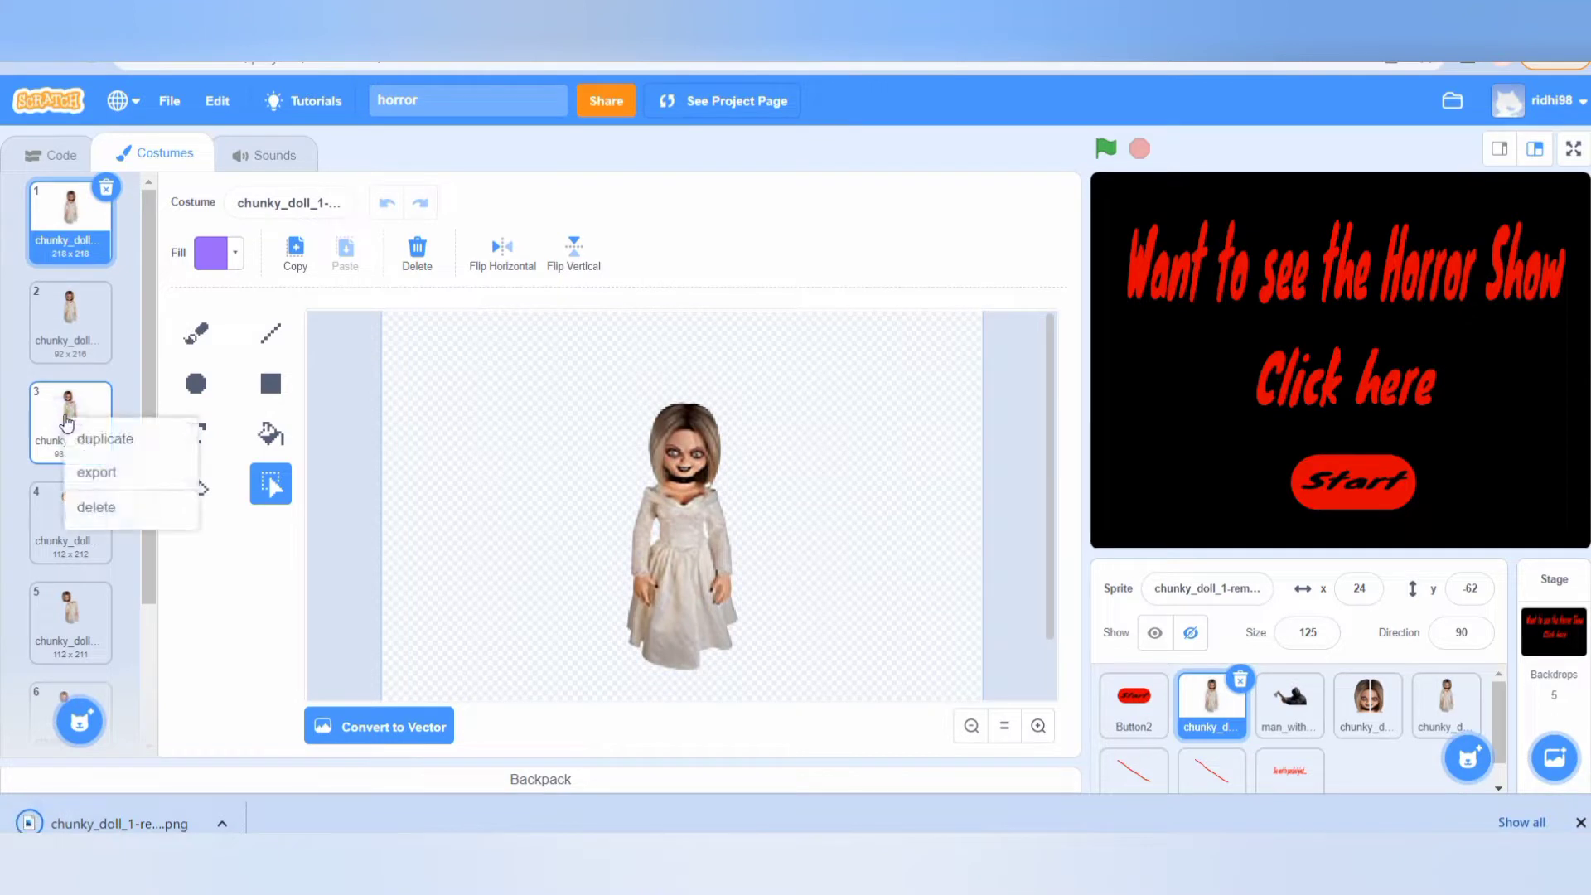
pyautogui.click(83, 469)
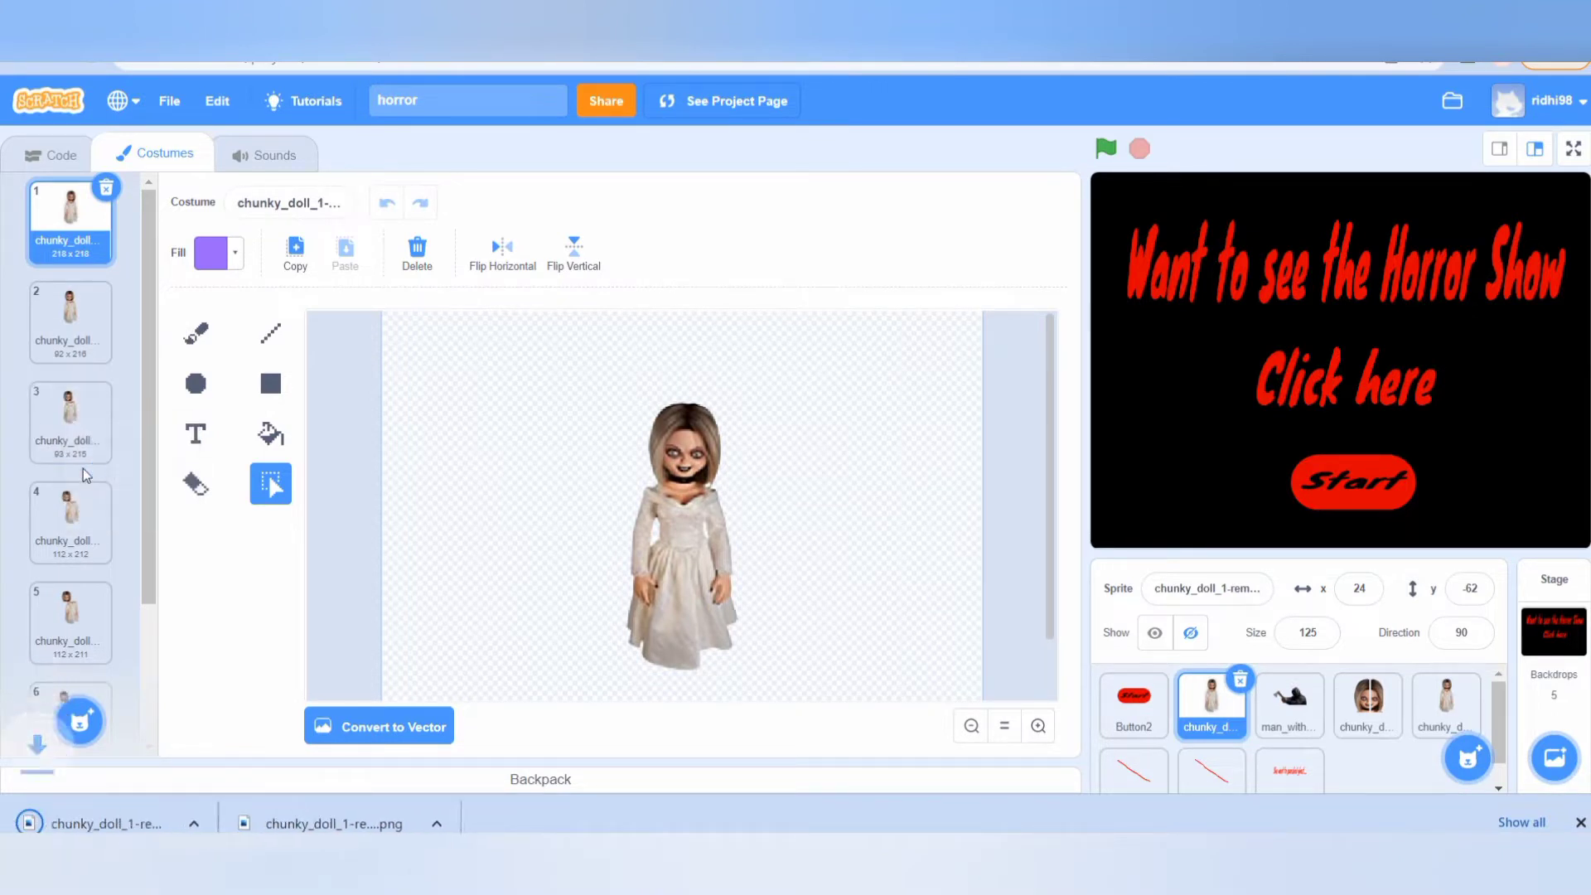
# Export the fourth and fifth costumes of the chunky doll sprite as image files.
pyautogui.rightClick(80, 517)
pyautogui.click(111, 567)
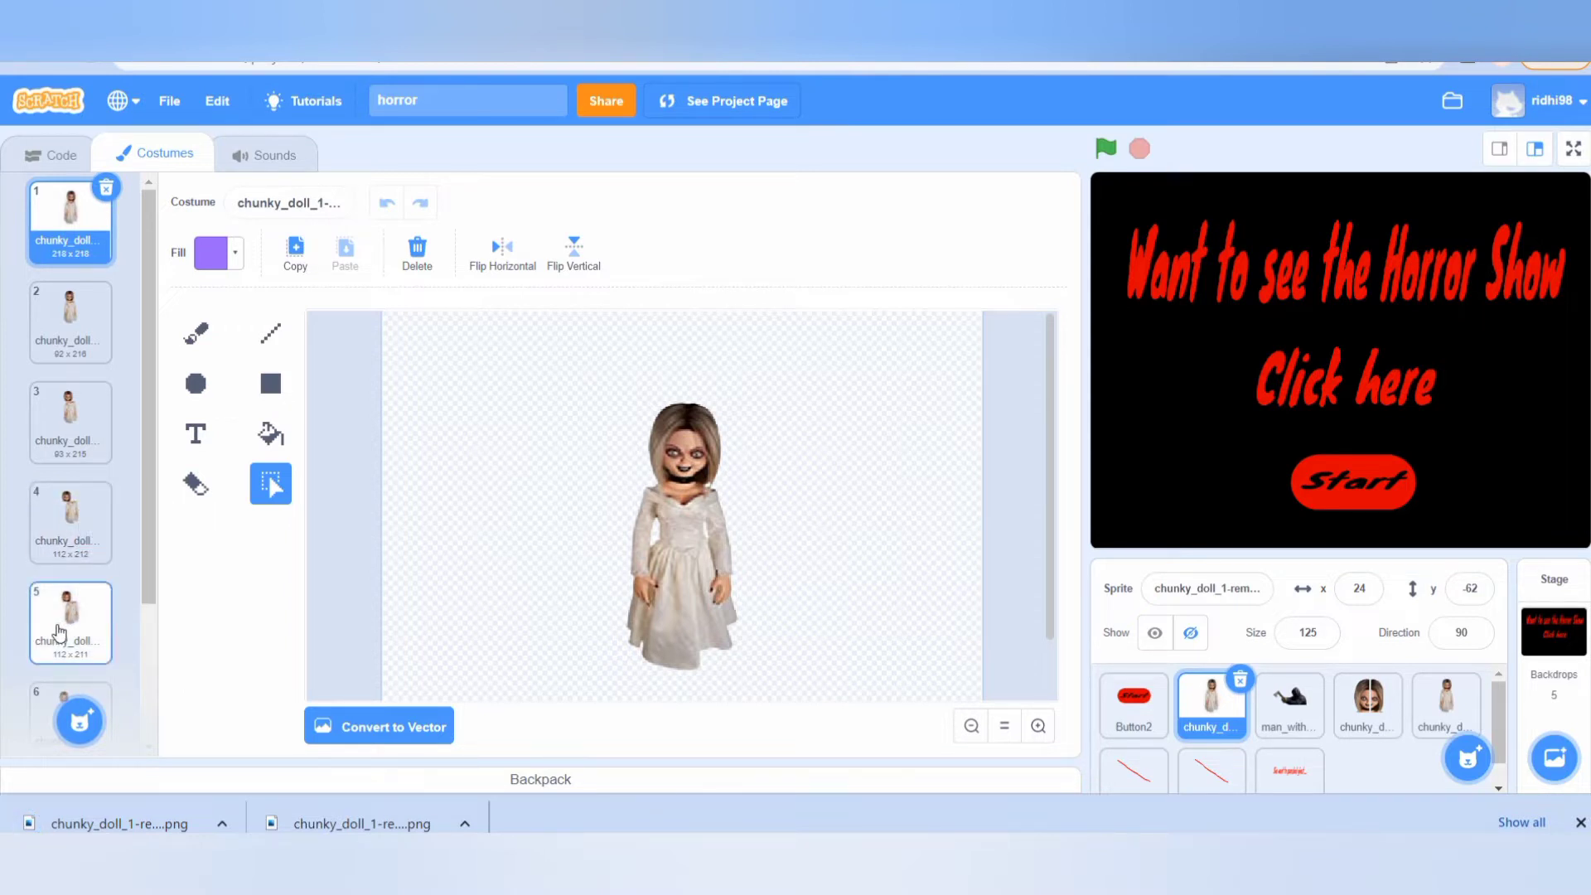
pyautogui.rightClick(58, 537)
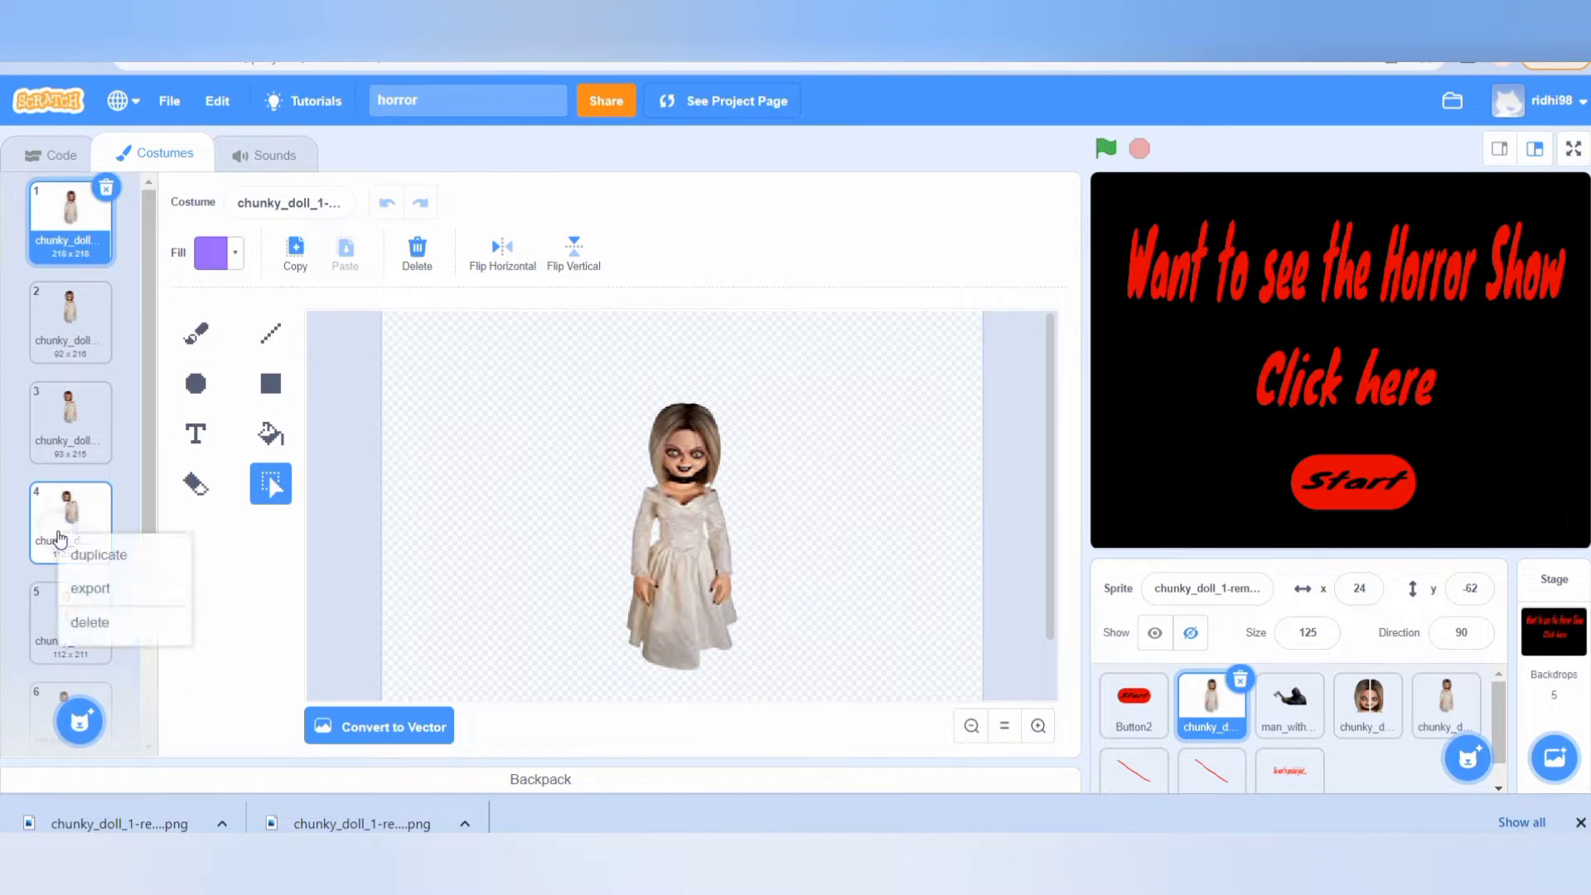
pyautogui.click(81, 589)
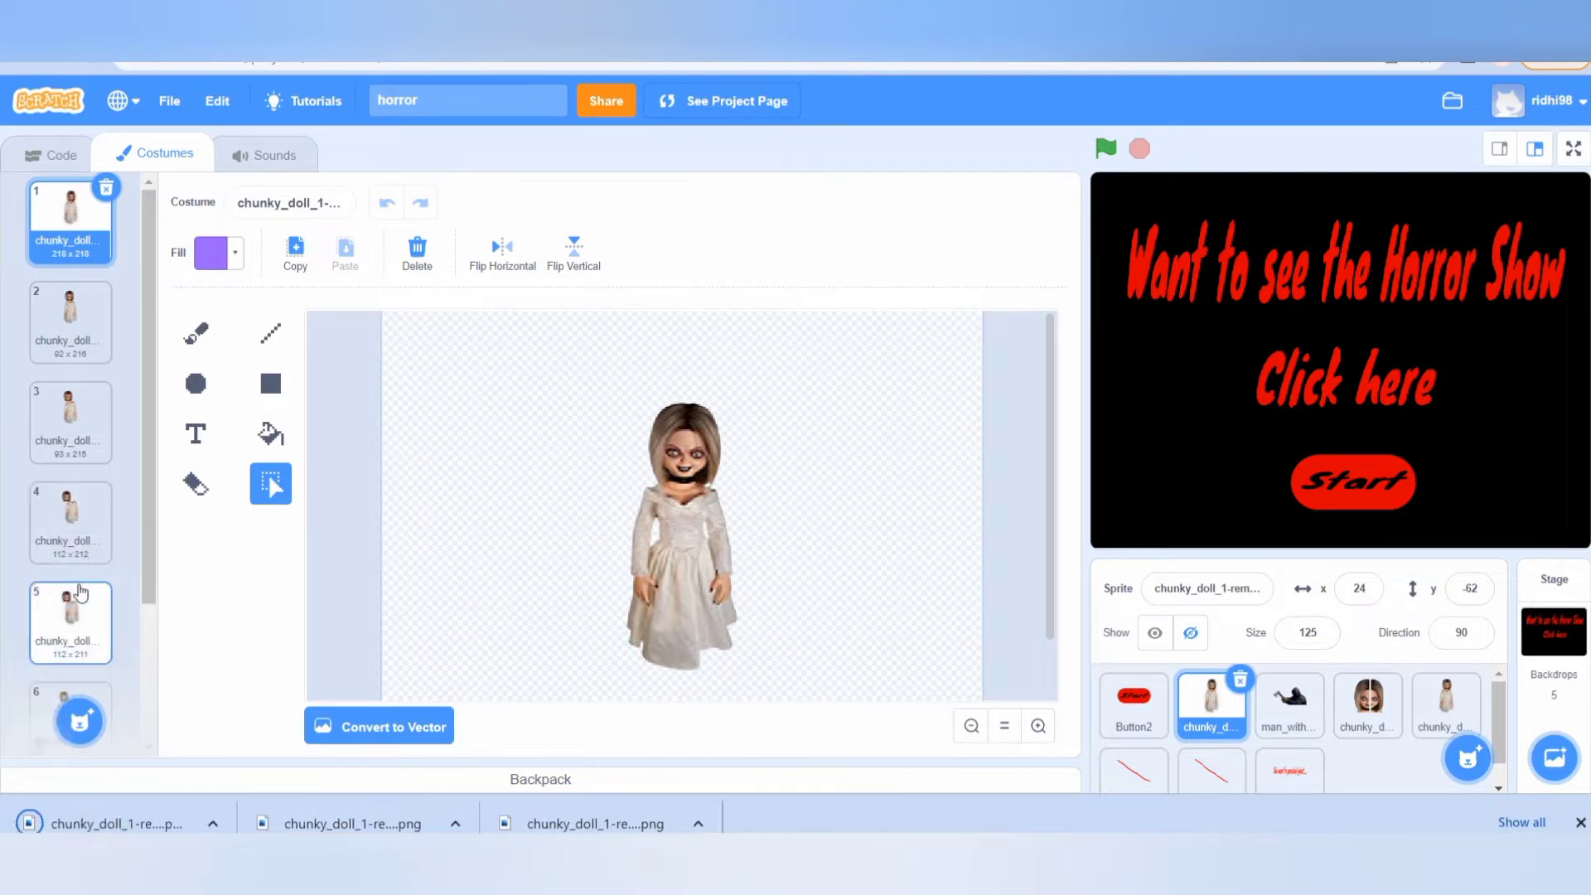
pyautogui.rightClick(79, 642)
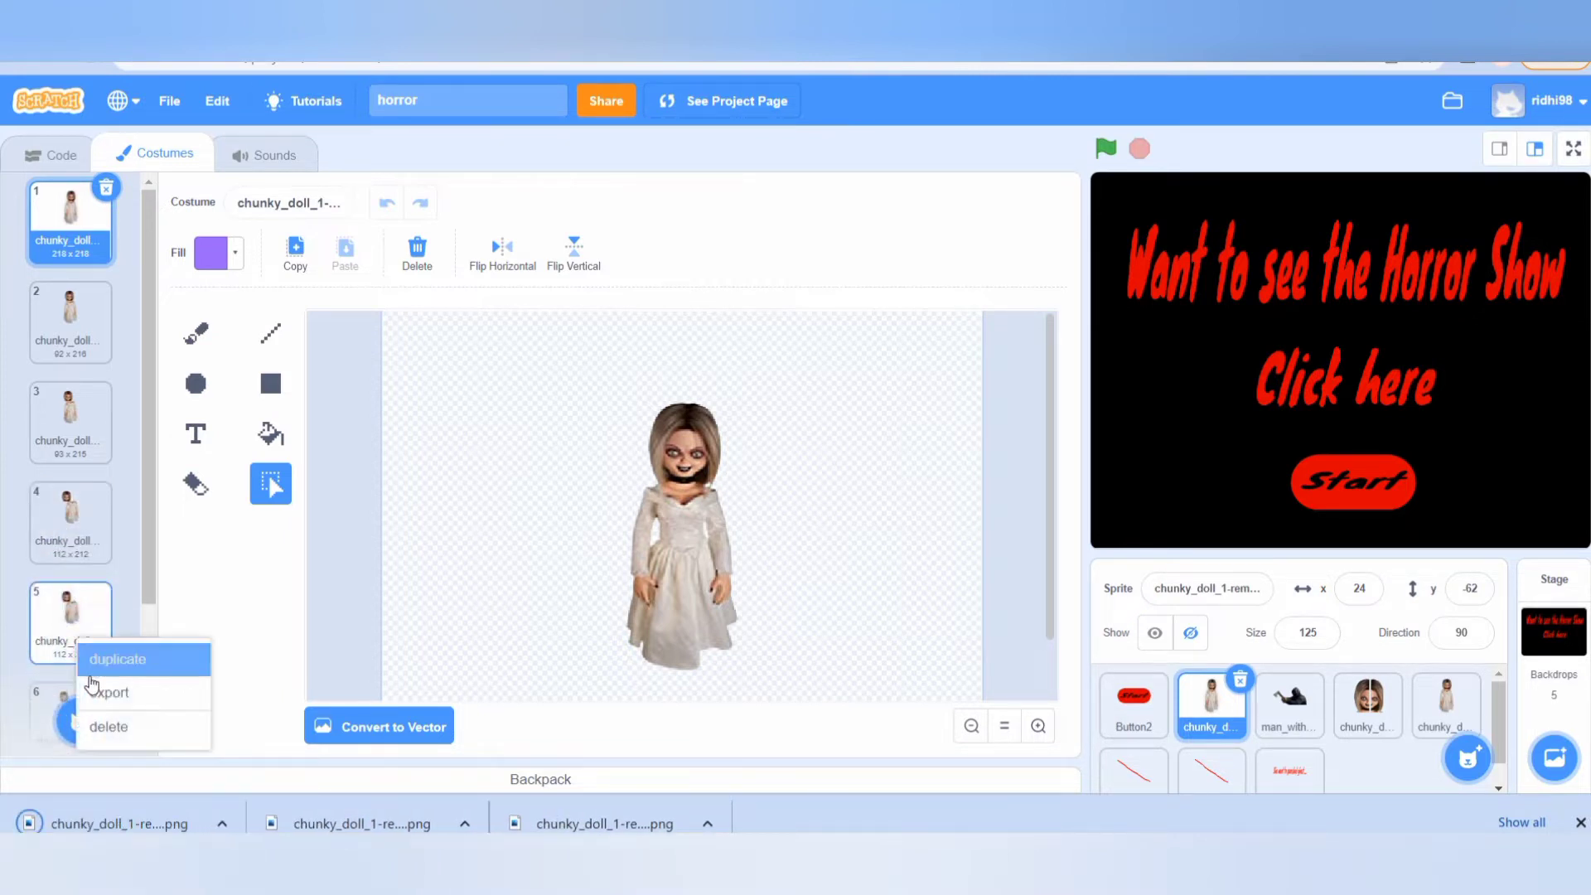
pyautogui.click(97, 695)
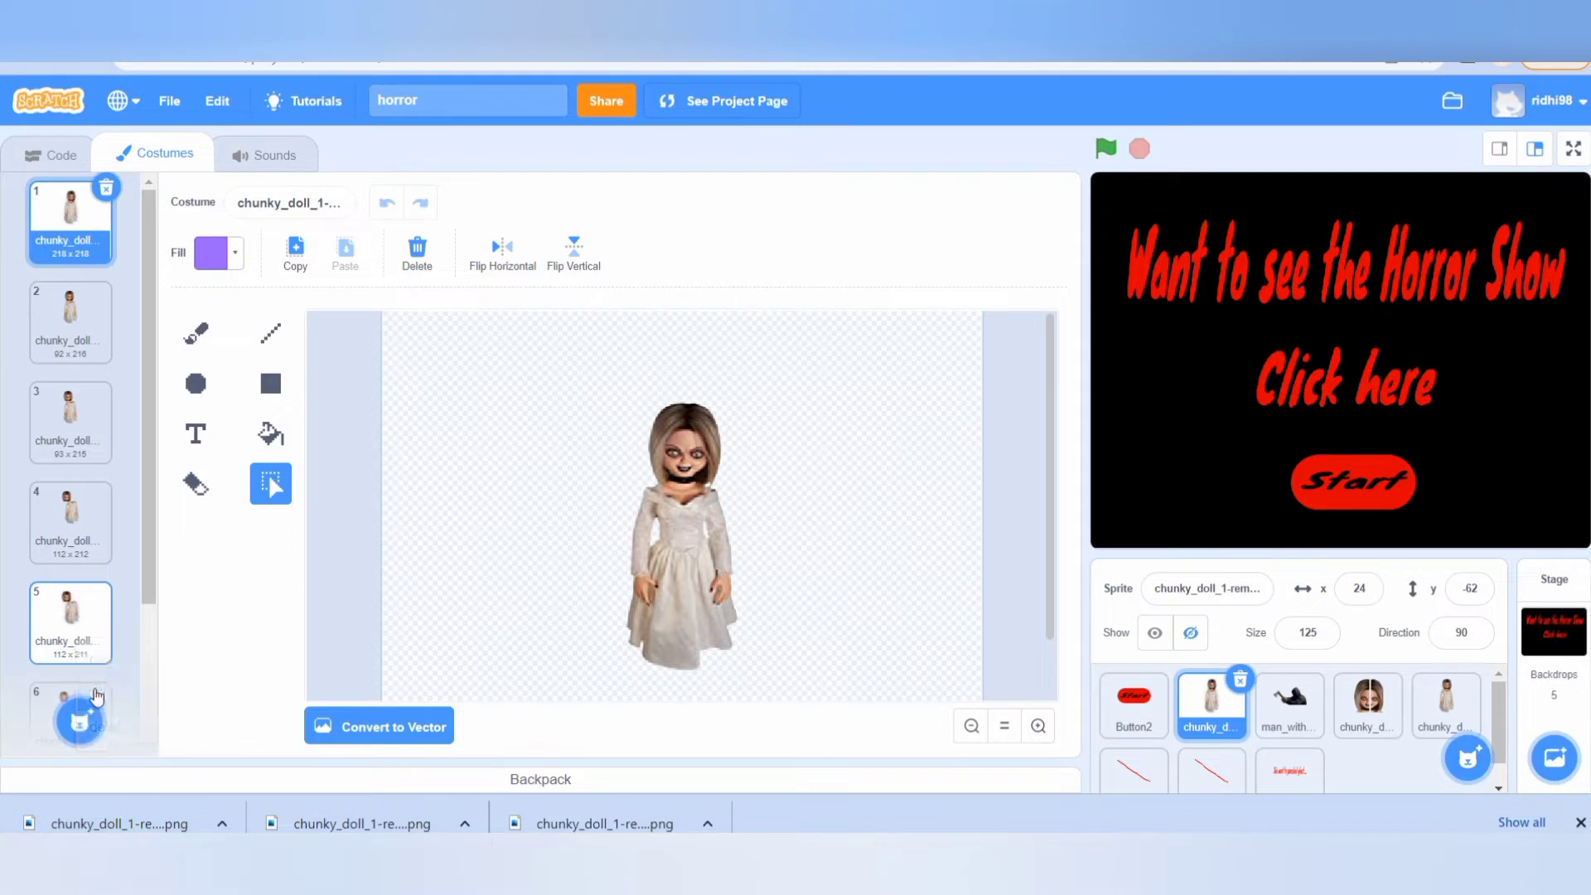
# Export the fifth and sixth costumes of the chunky doll sprite as image files.
pyautogui.rightClick(74, 625)
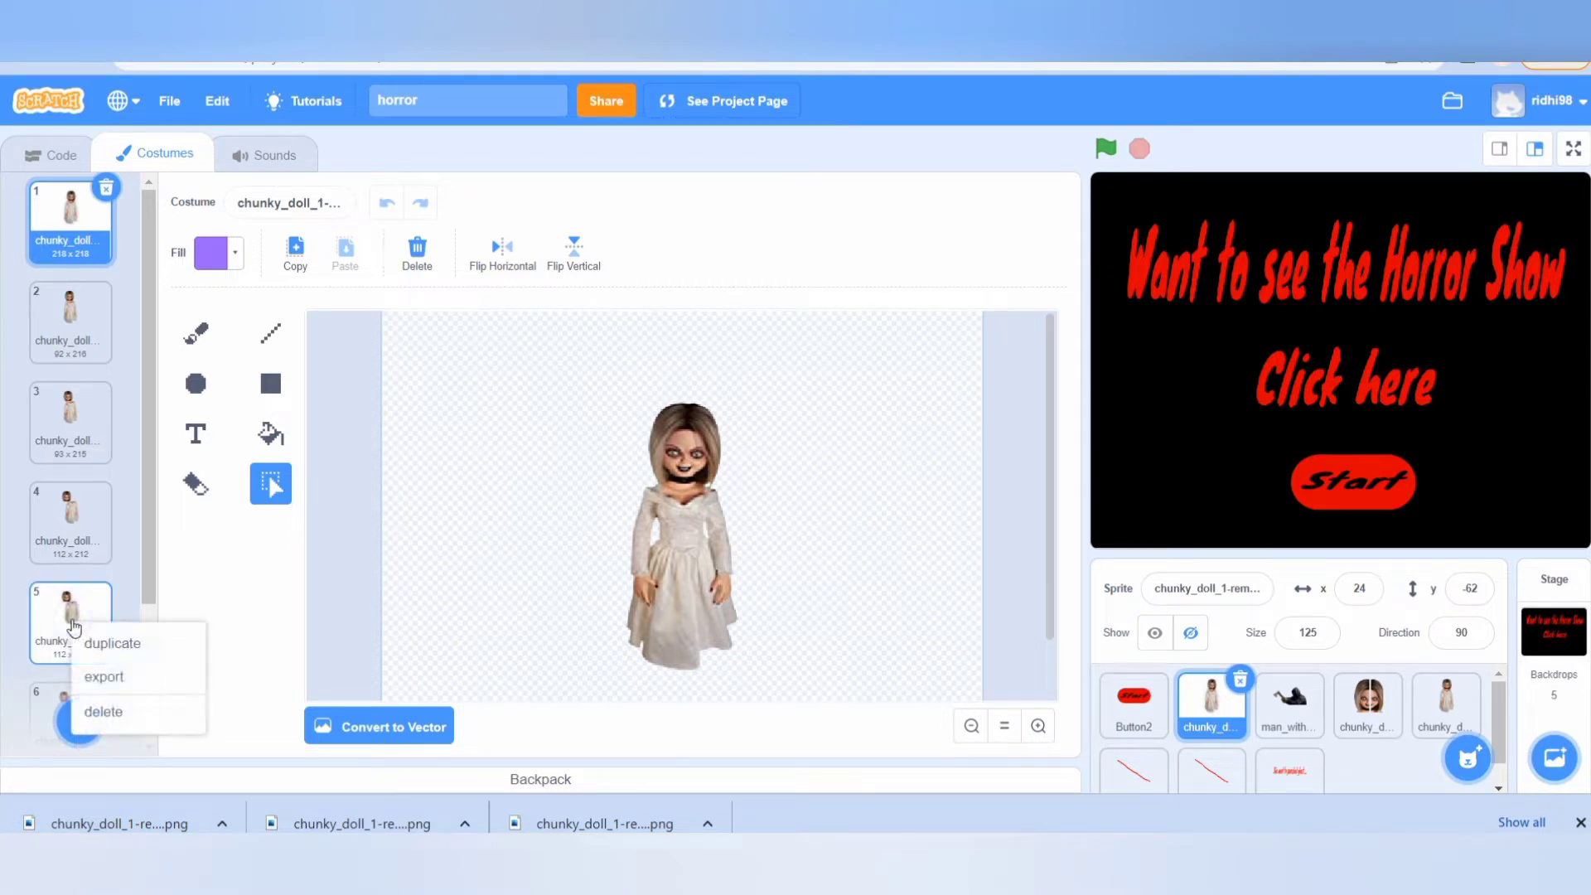
pyautogui.click(99, 678)
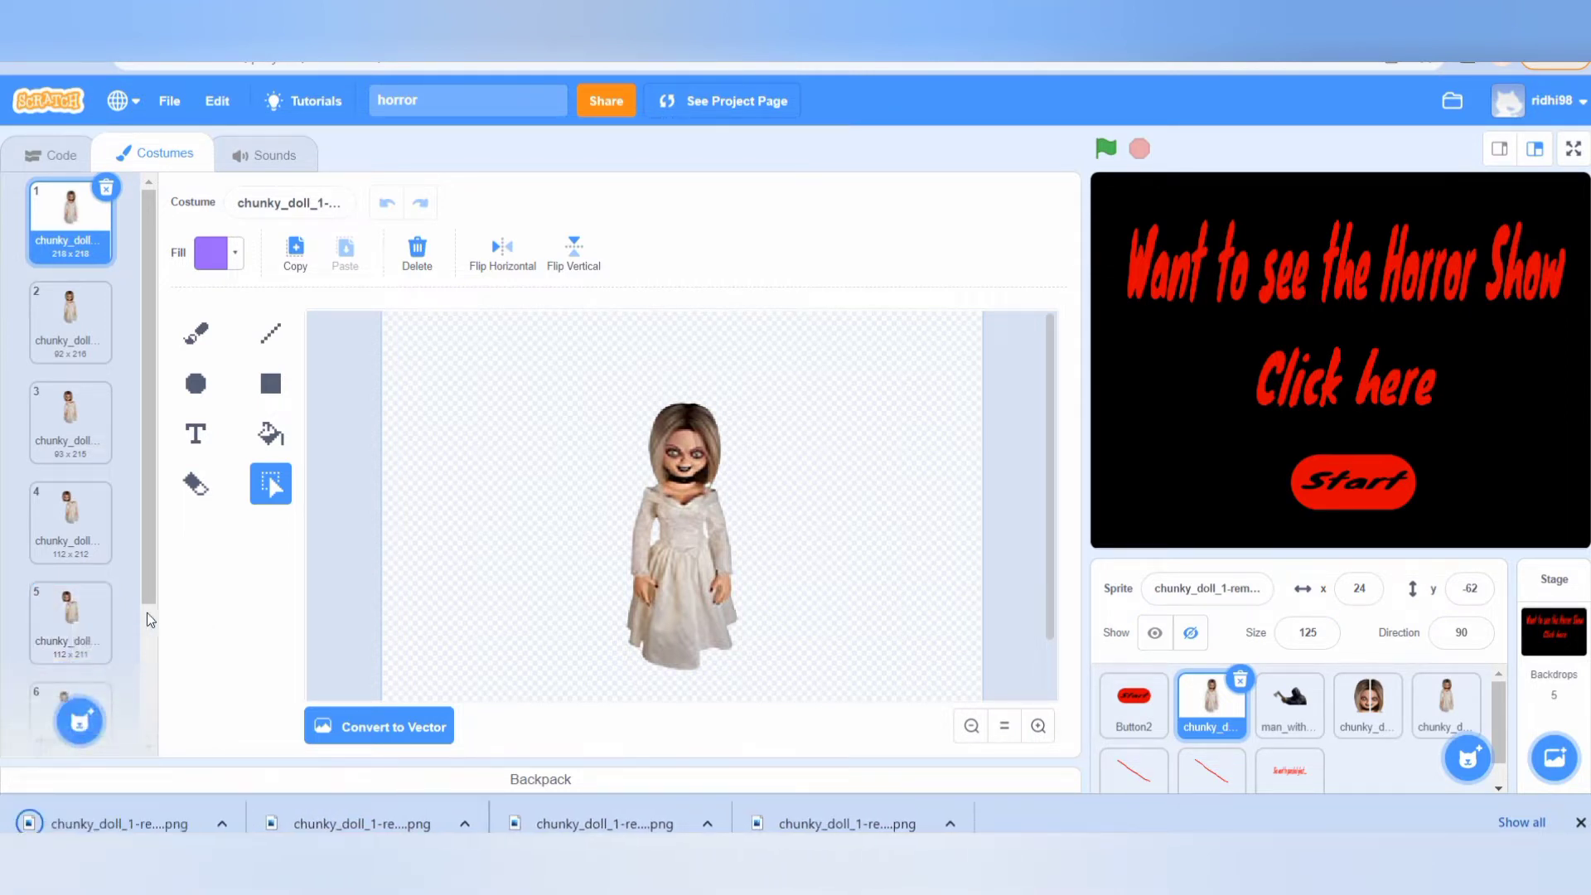
pyautogui.scroll(-1, 146, 636)
pyautogui.scroll(-1, 116, 646)
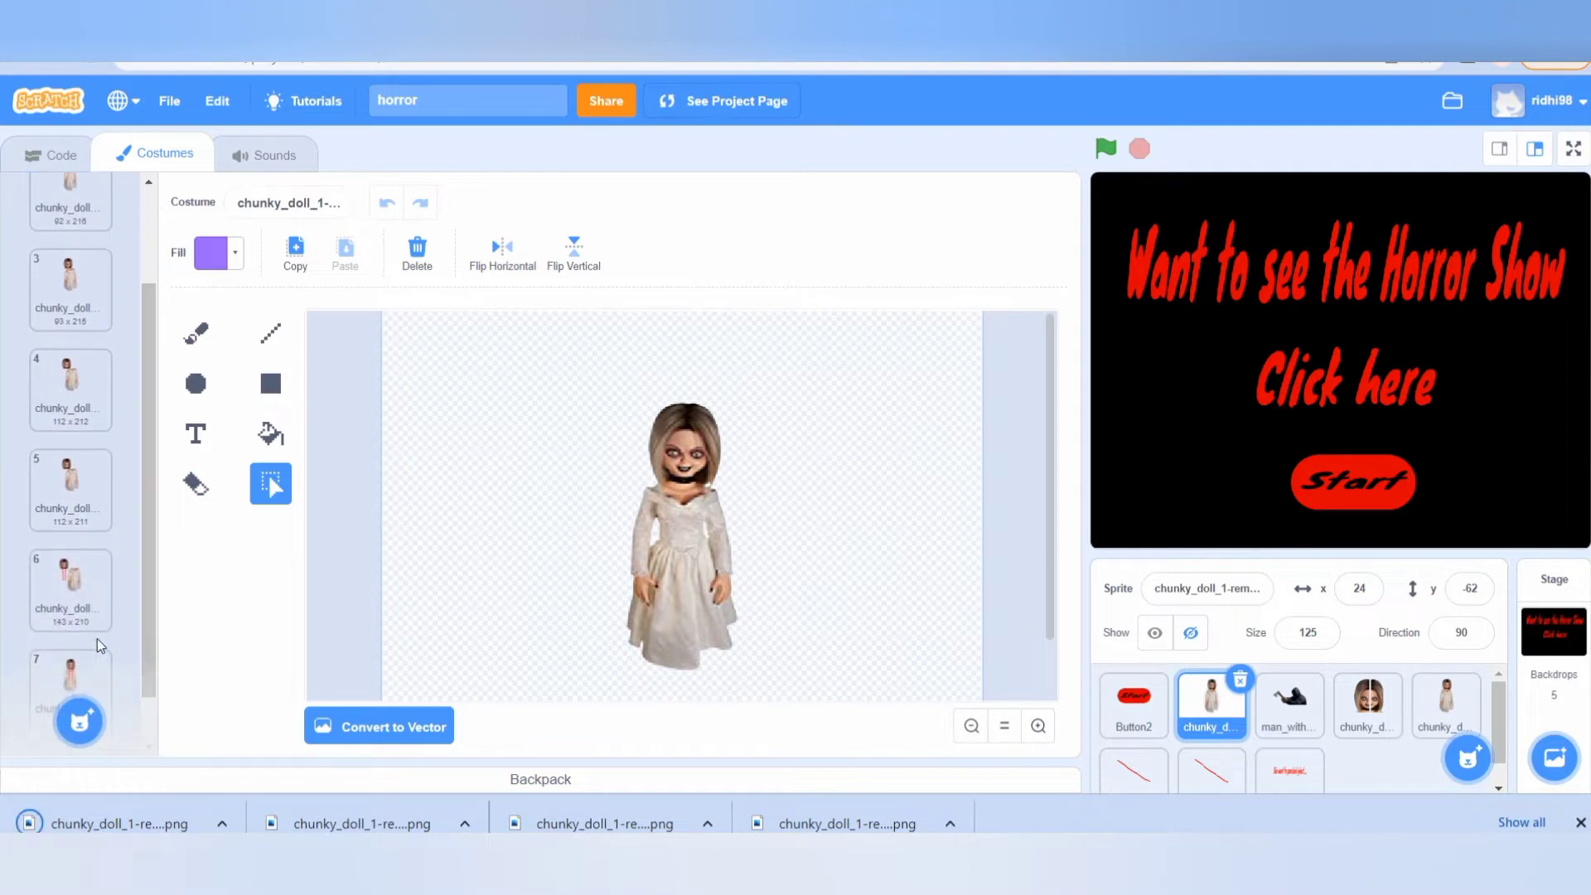
pyautogui.rightClick(73, 583)
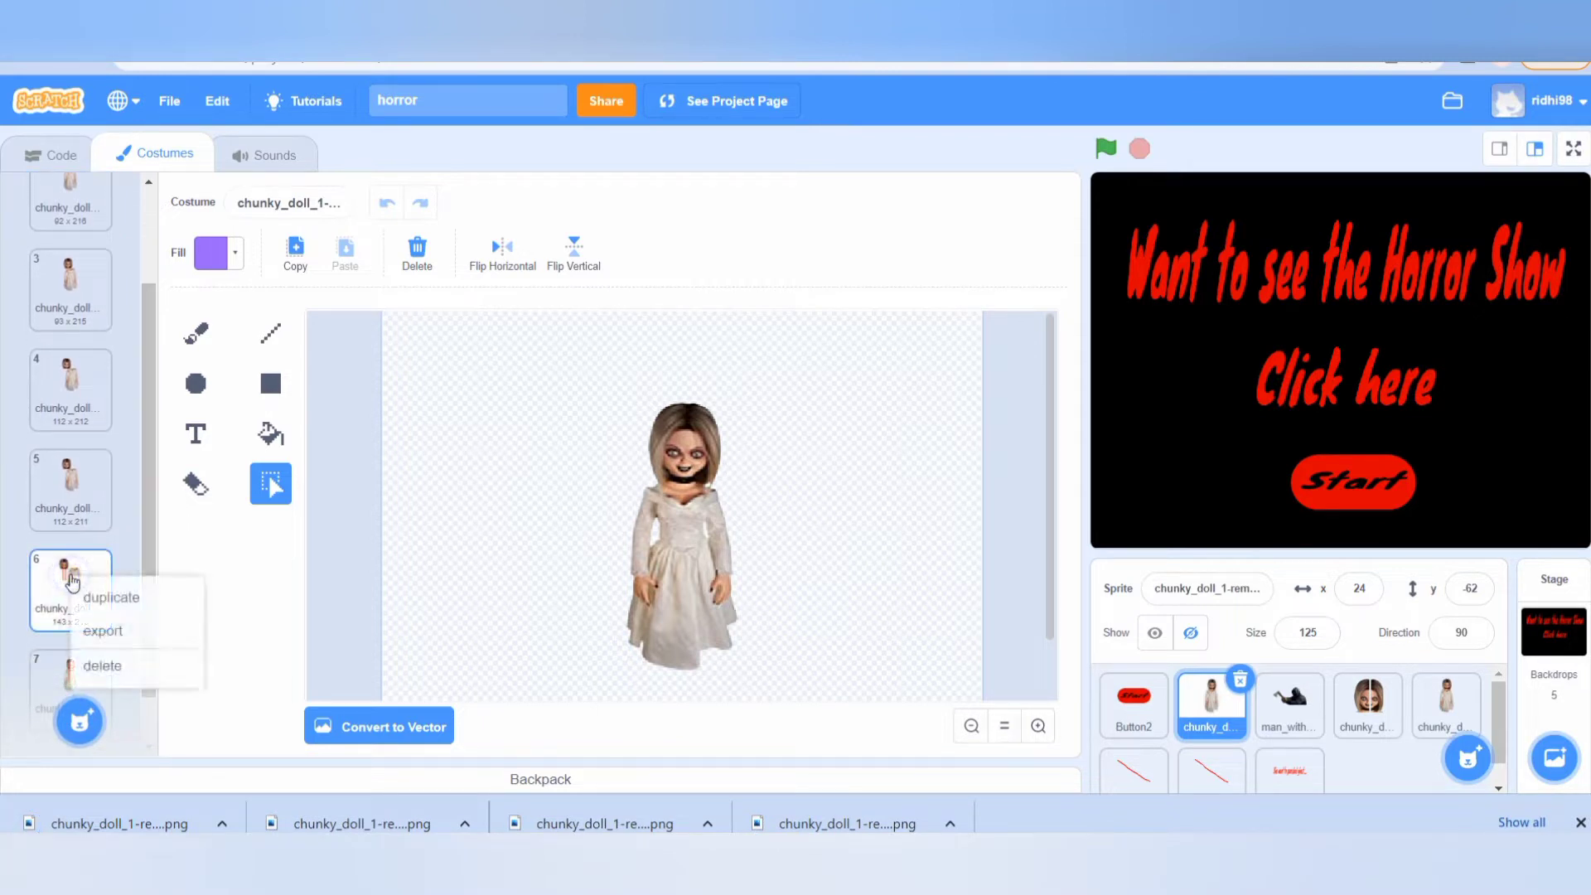
pyautogui.click(96, 633)
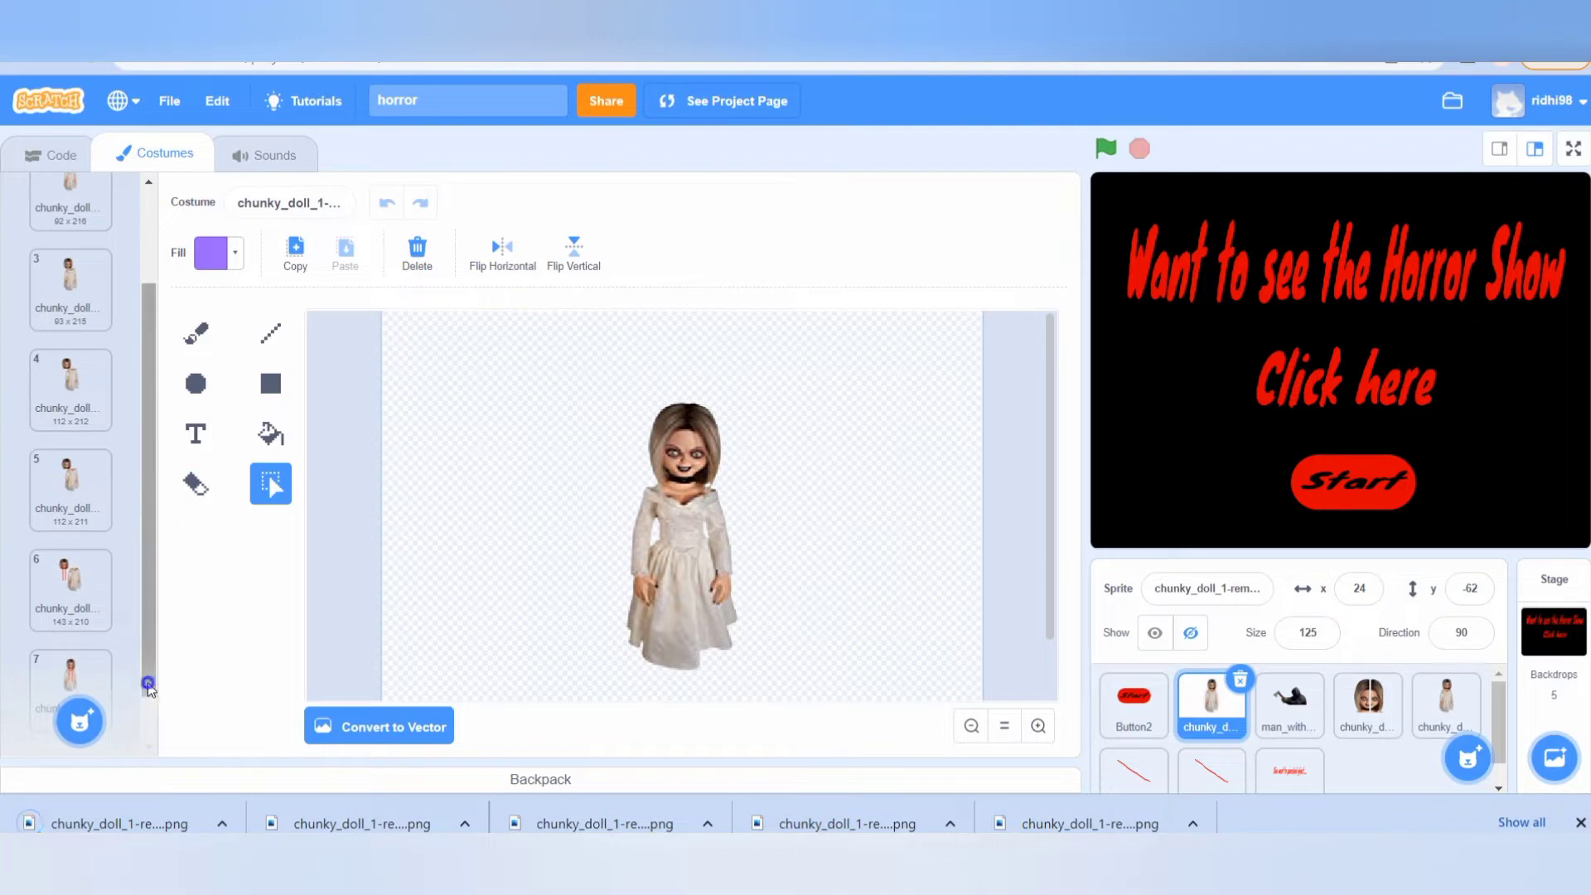
# Export the seventh costume of the chunky doll sprite as an image file.
pyautogui.rightClick(151, 746)
pyautogui.click(133, 687)
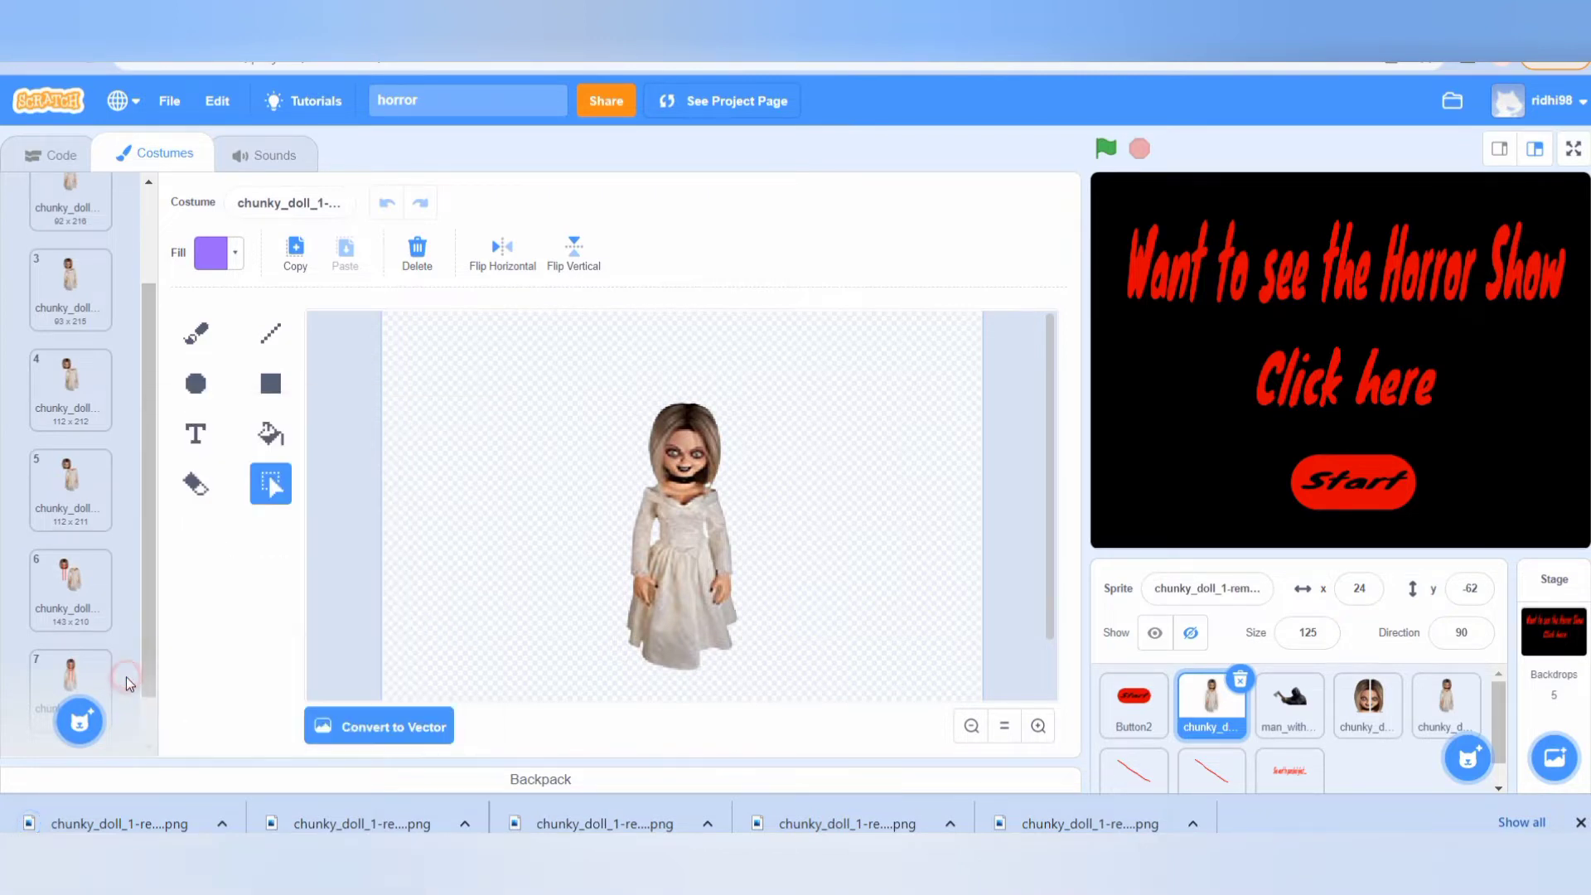
pyautogui.click(145, 729)
pyautogui.moveTo(152, 692); pyautogui.dragTo(153, 750)
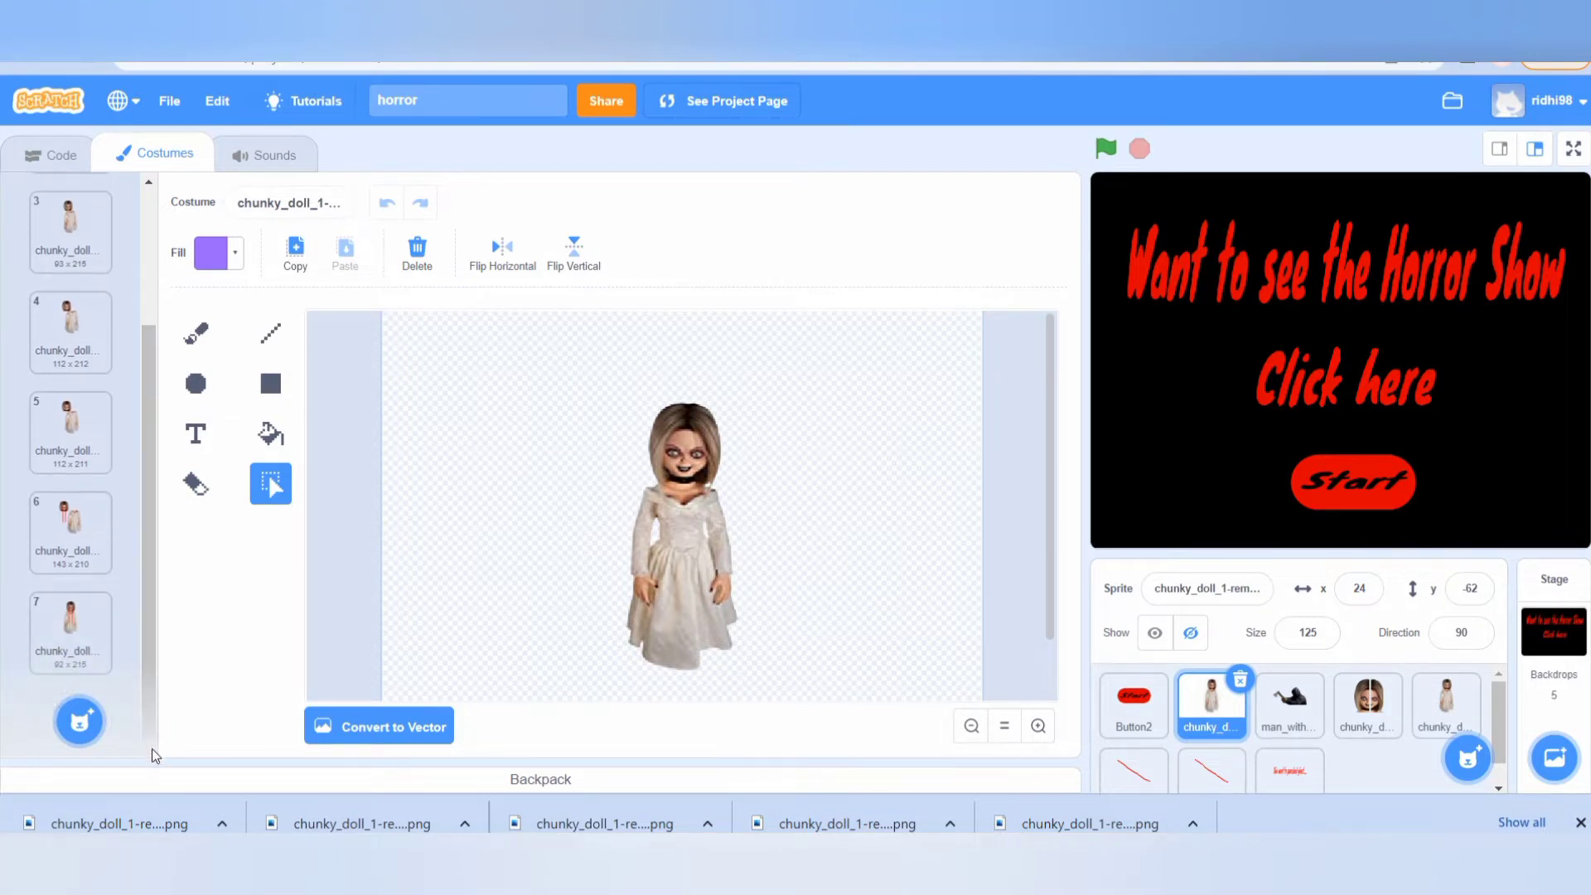
pyautogui.rightClick(83, 654)
pyautogui.click(102, 702)
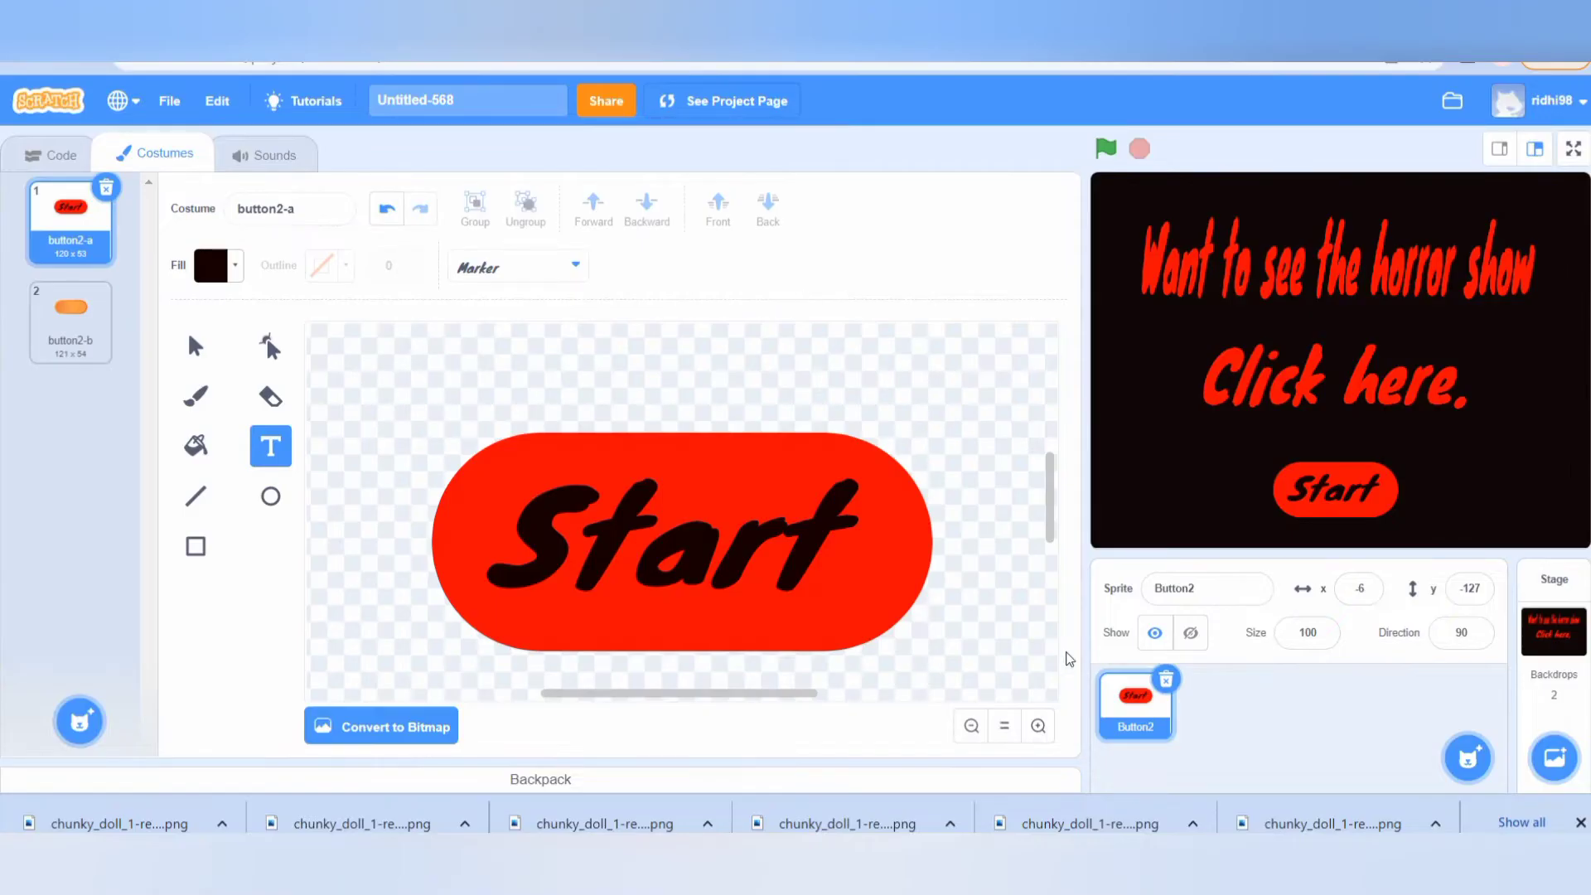
# In the Untitled-568 project, upload chunky_doll_1-removebg-preview2 from Downloads as a new sprite and place it at about x 97, y -44.
pyautogui.moveTo(1468, 757)
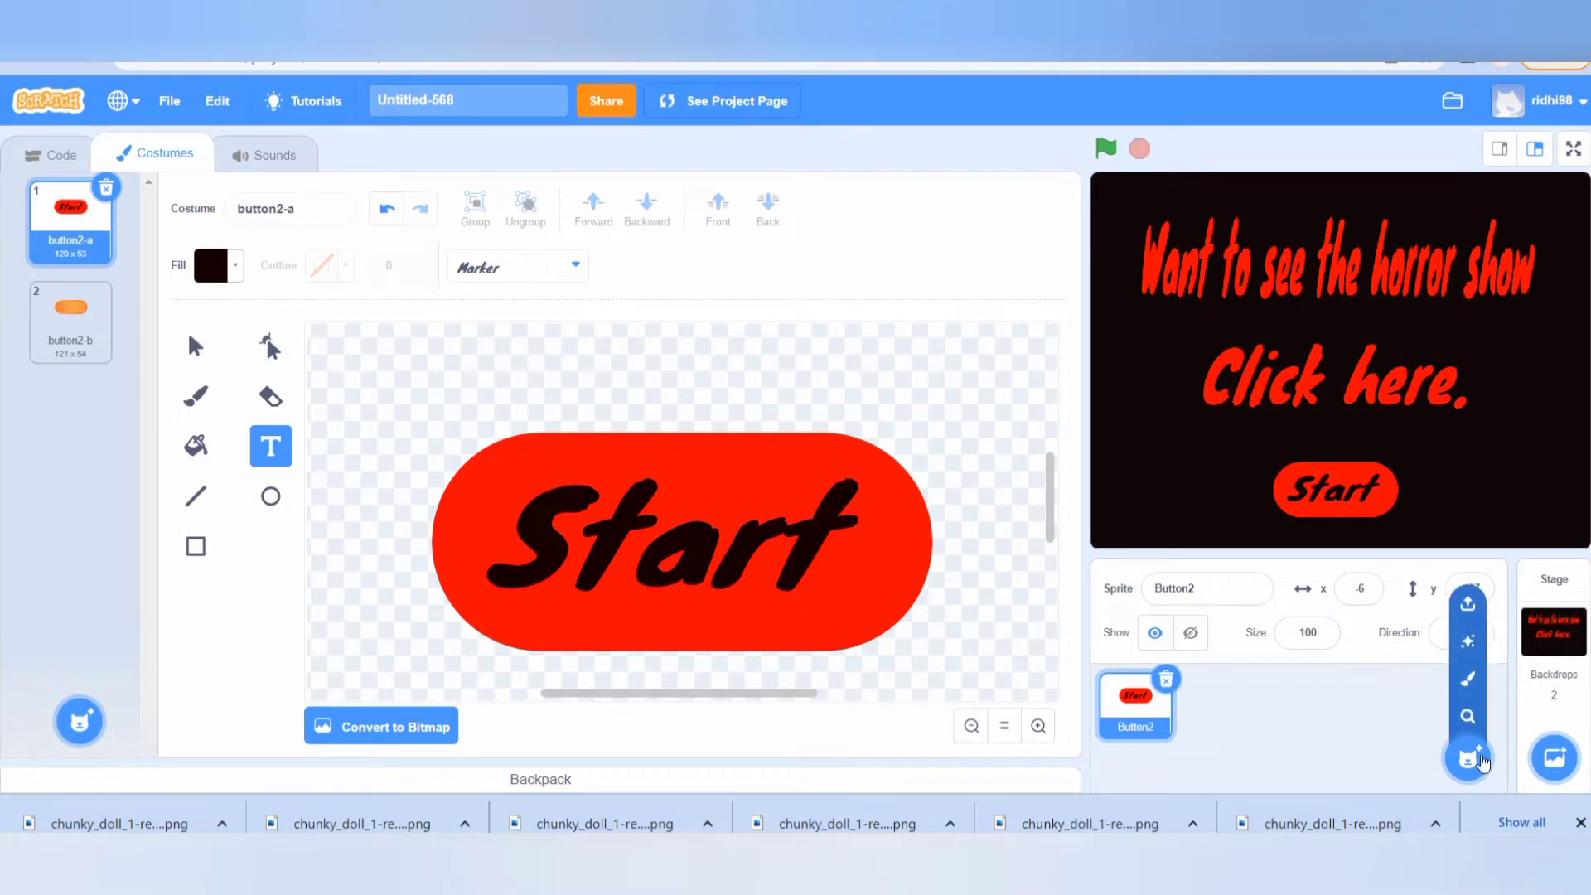
pyautogui.click(1468, 607)
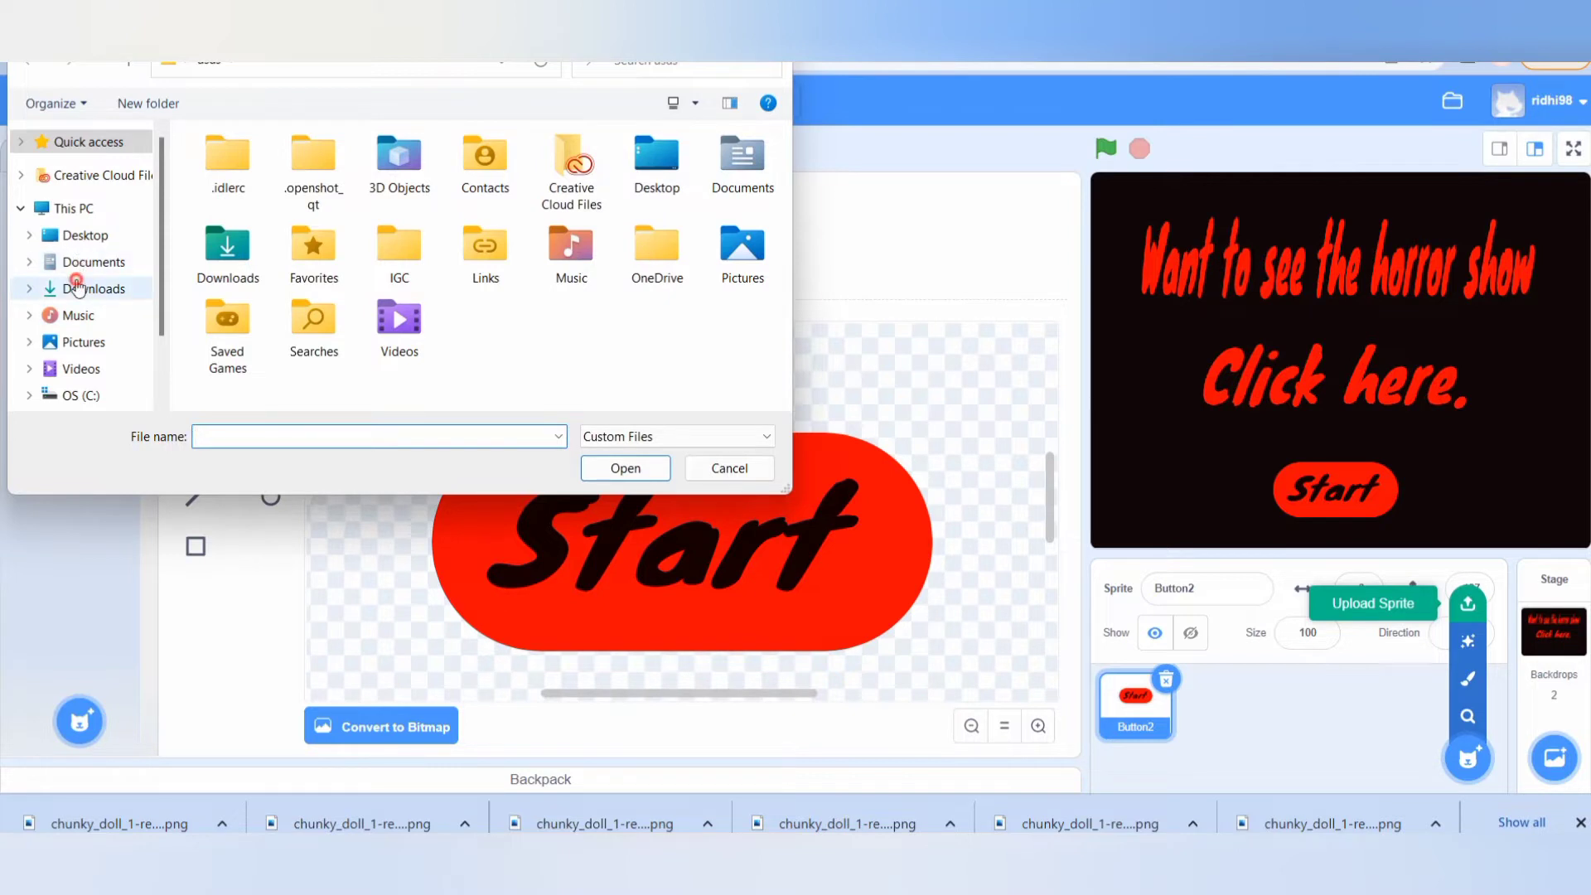
pyautogui.click(78, 288)
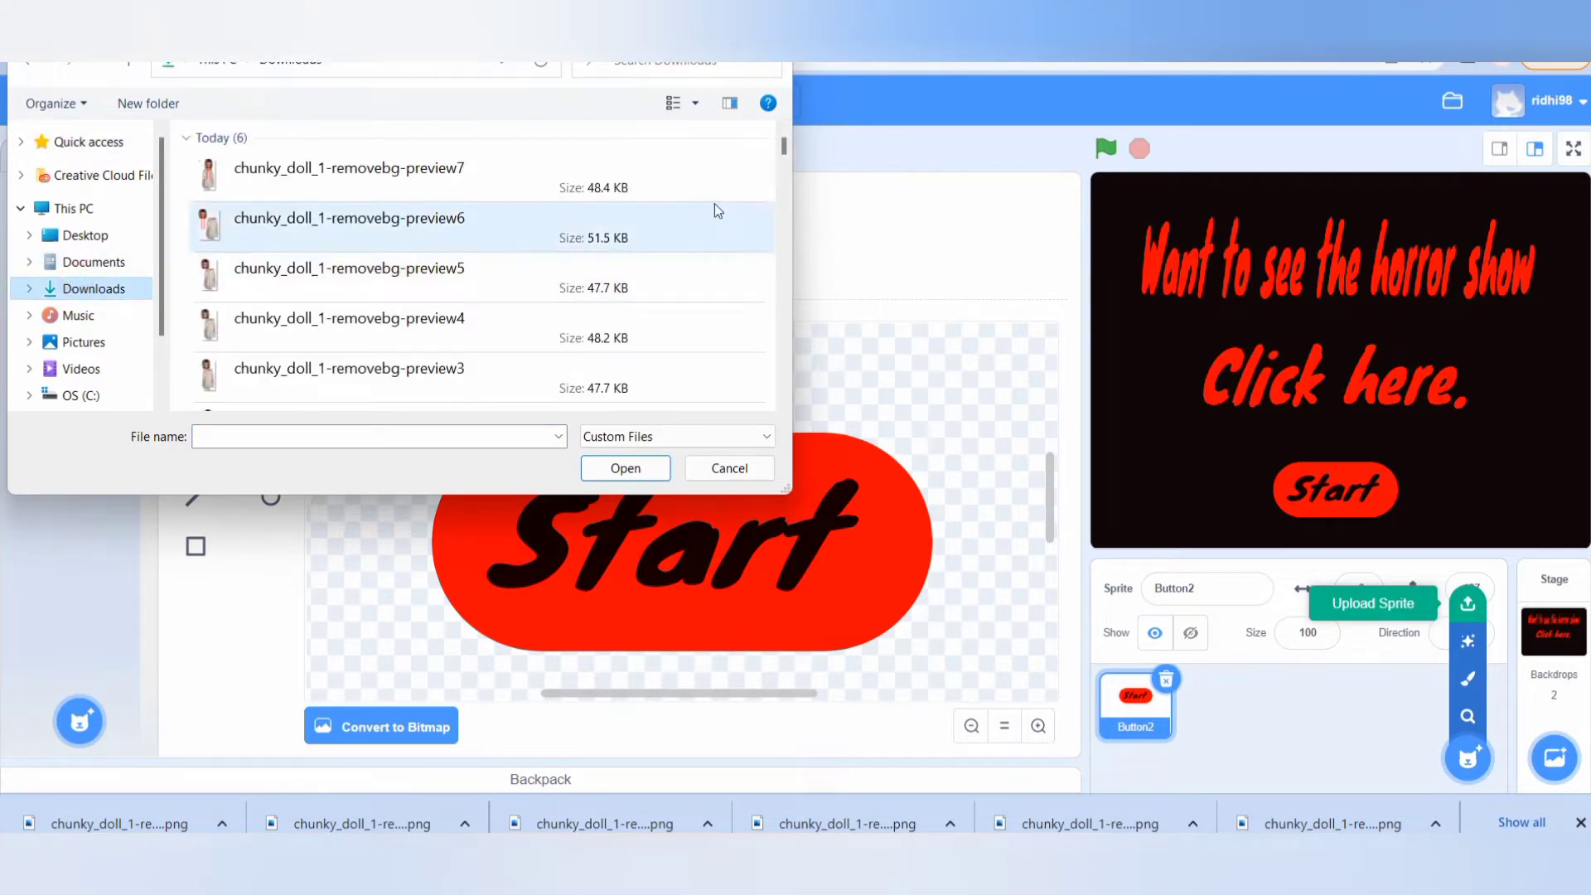
pyautogui.scroll(-3, 786, 153)
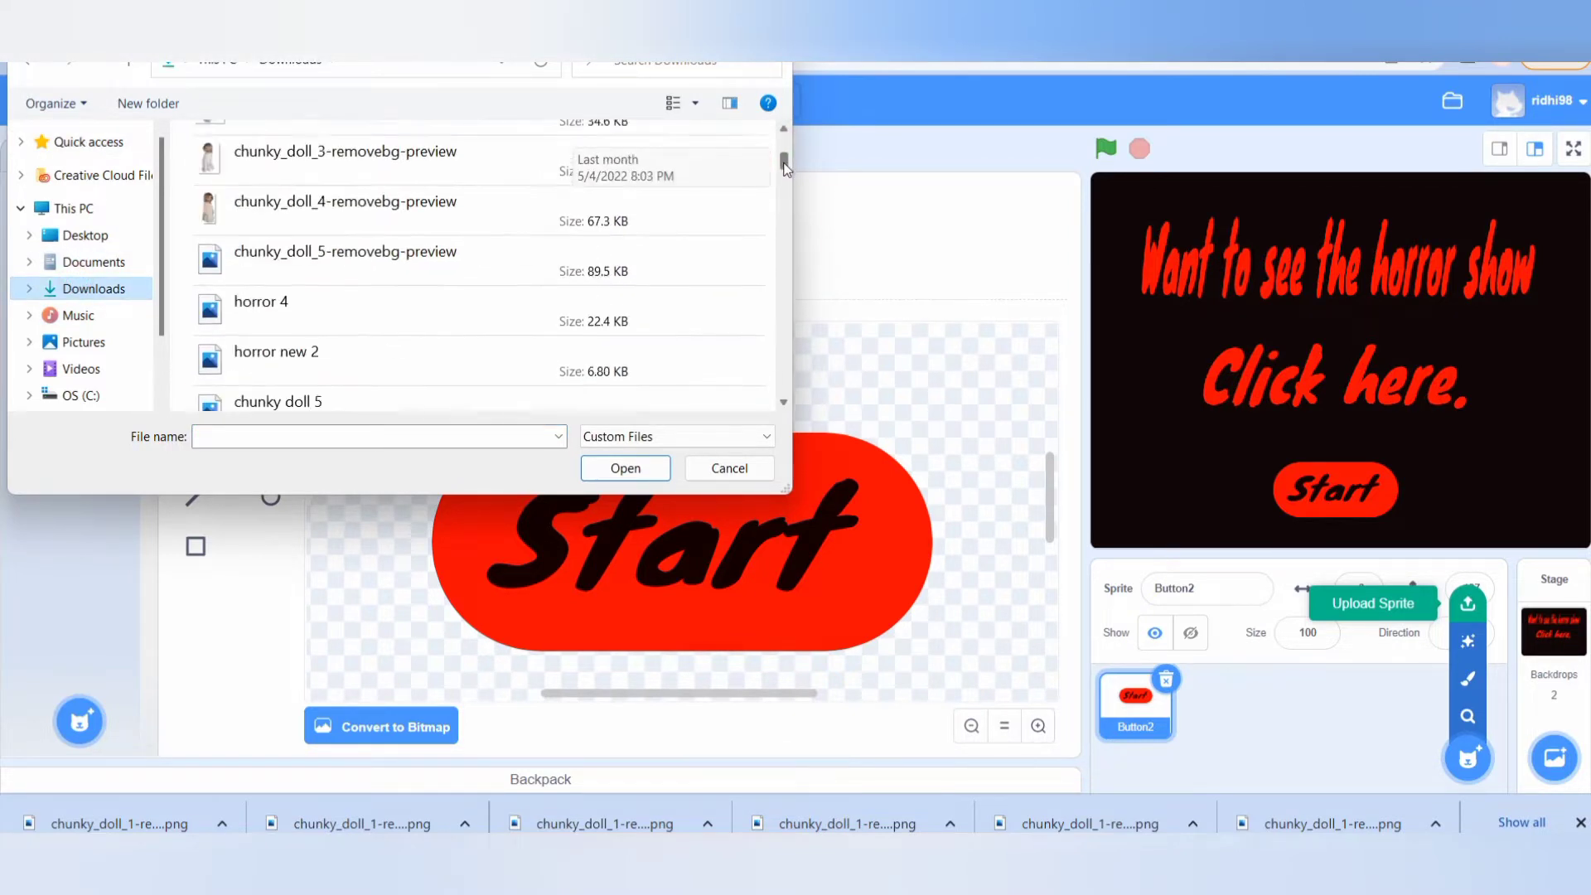
pyautogui.scroll(2, 785, 153)
pyautogui.click(348, 272)
pyautogui.click(614, 470)
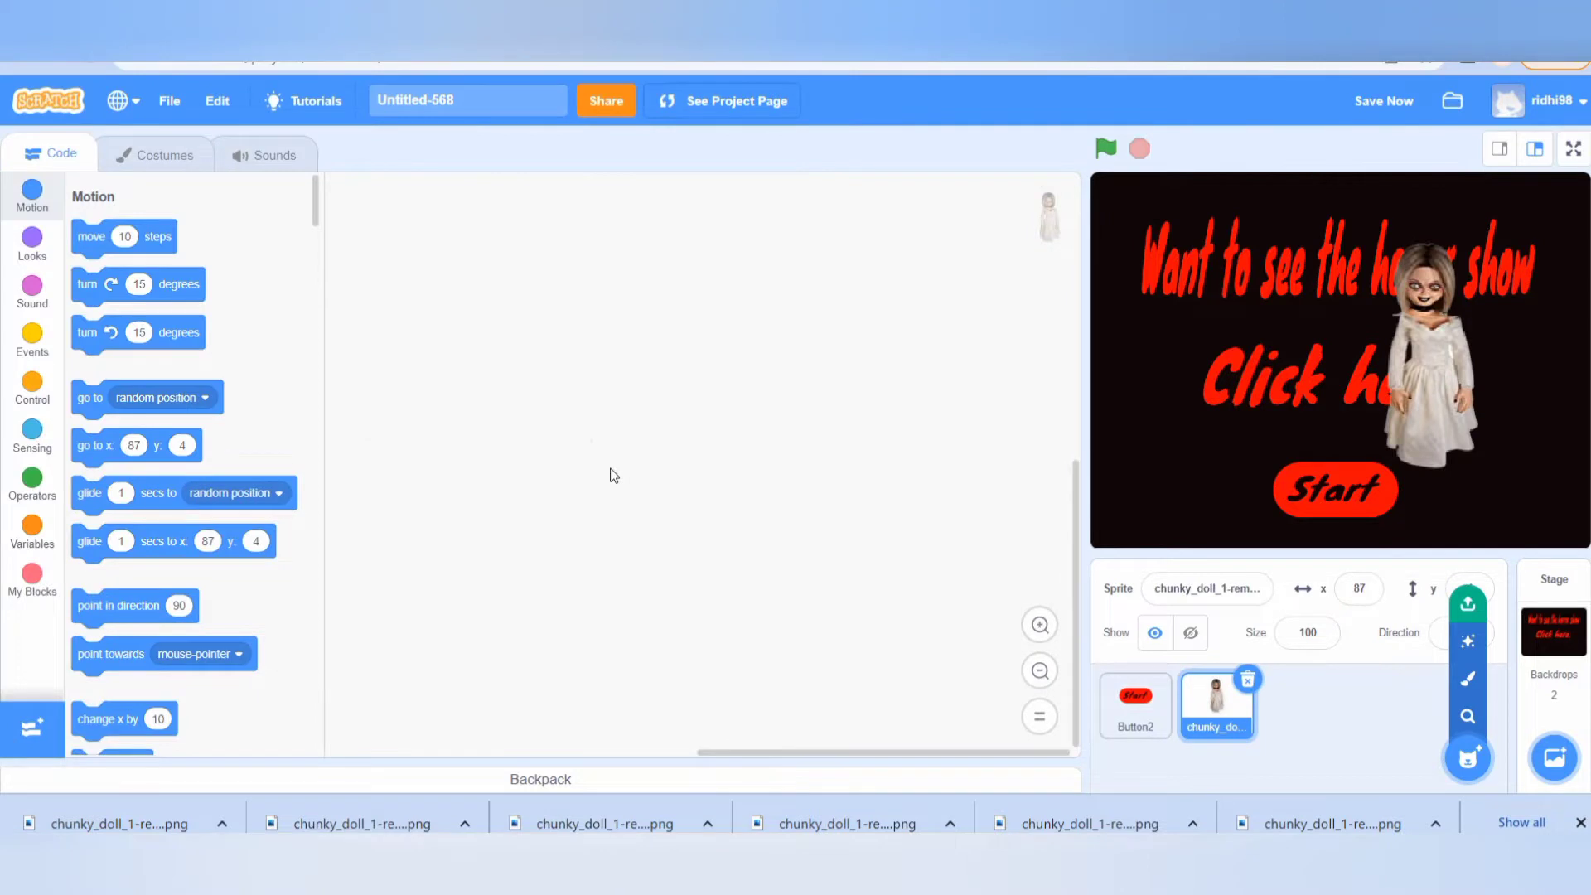
pyautogui.moveTo(1429, 388); pyautogui.dragTo(1439, 439)
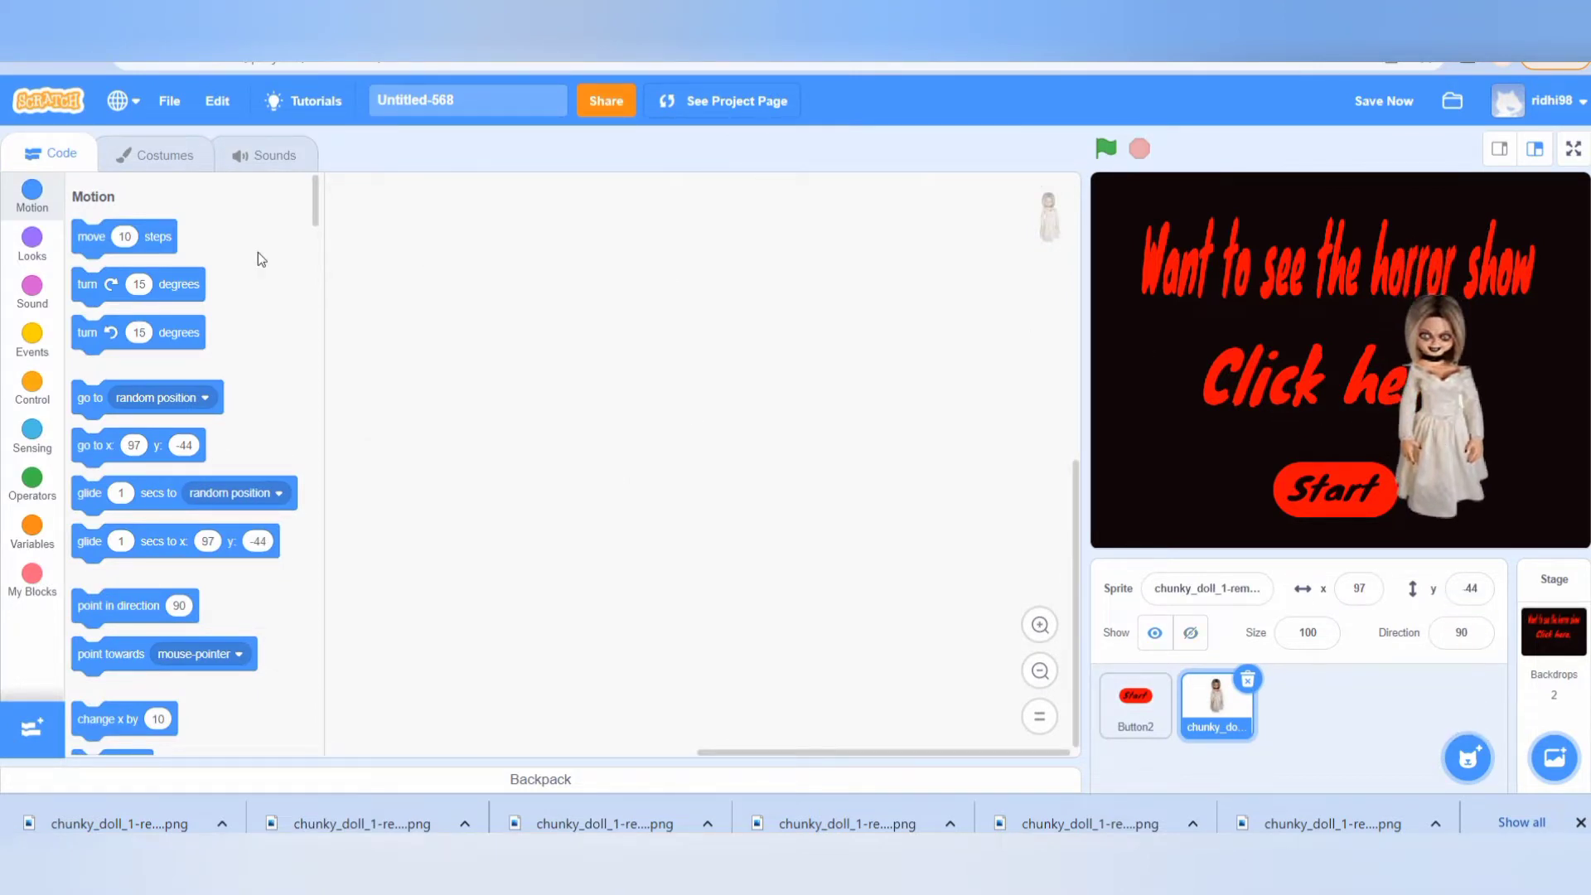
# Show the new doll sprite's costumes, and export the first chunky doll costume from the "horror" project as an image file.
pyautogui.click(150, 162)
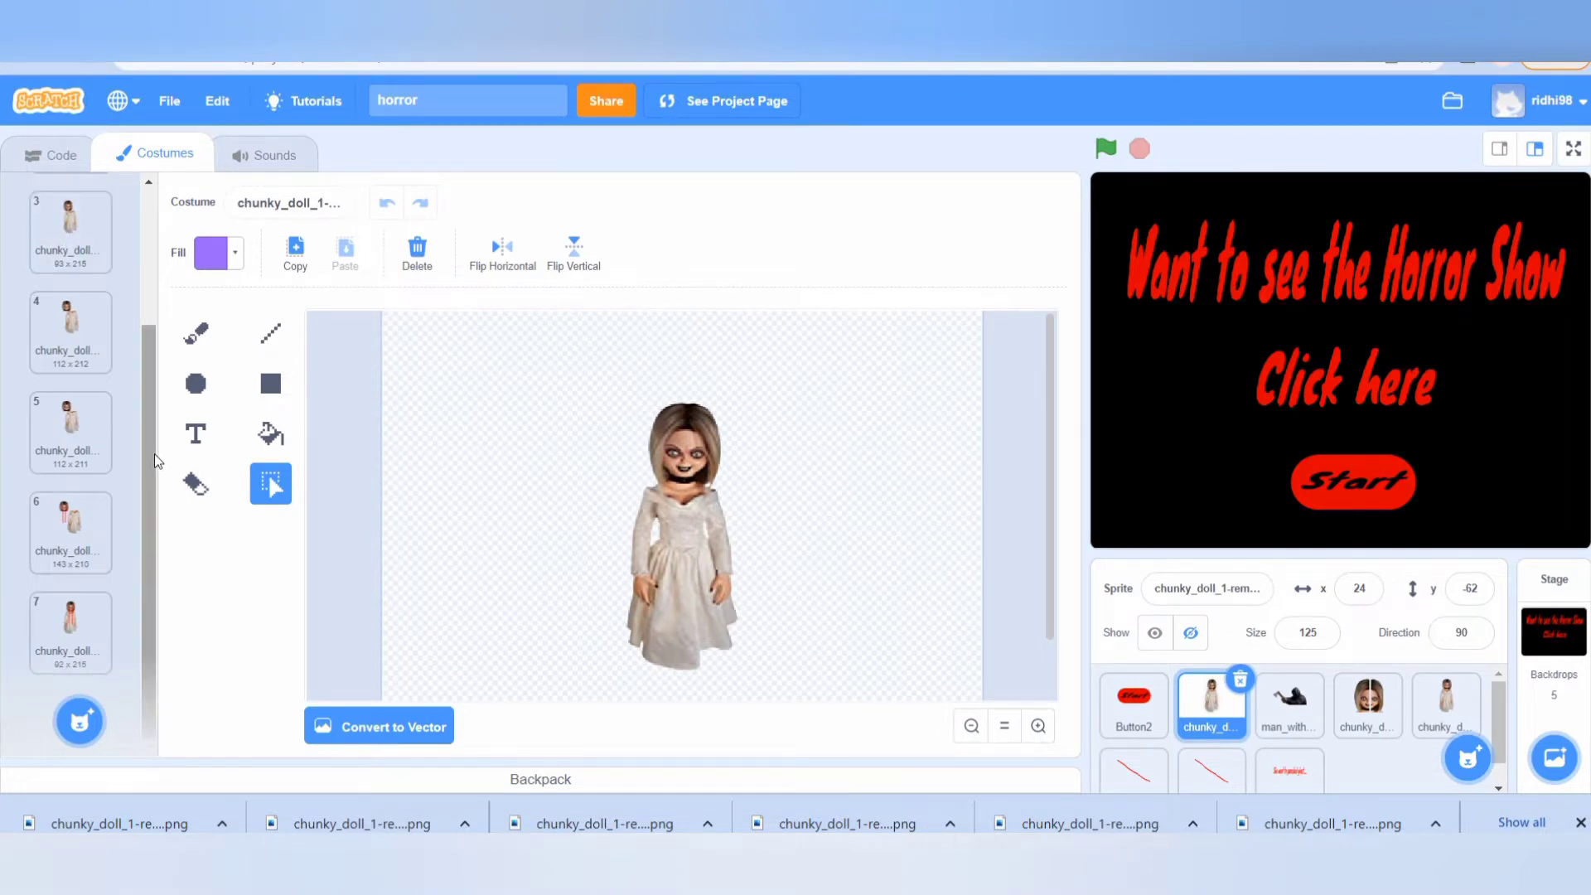
pyautogui.moveTo(154, 452); pyautogui.dragTo(151, 301)
pyautogui.rightClick(68, 218)
pyautogui.click(95, 267)
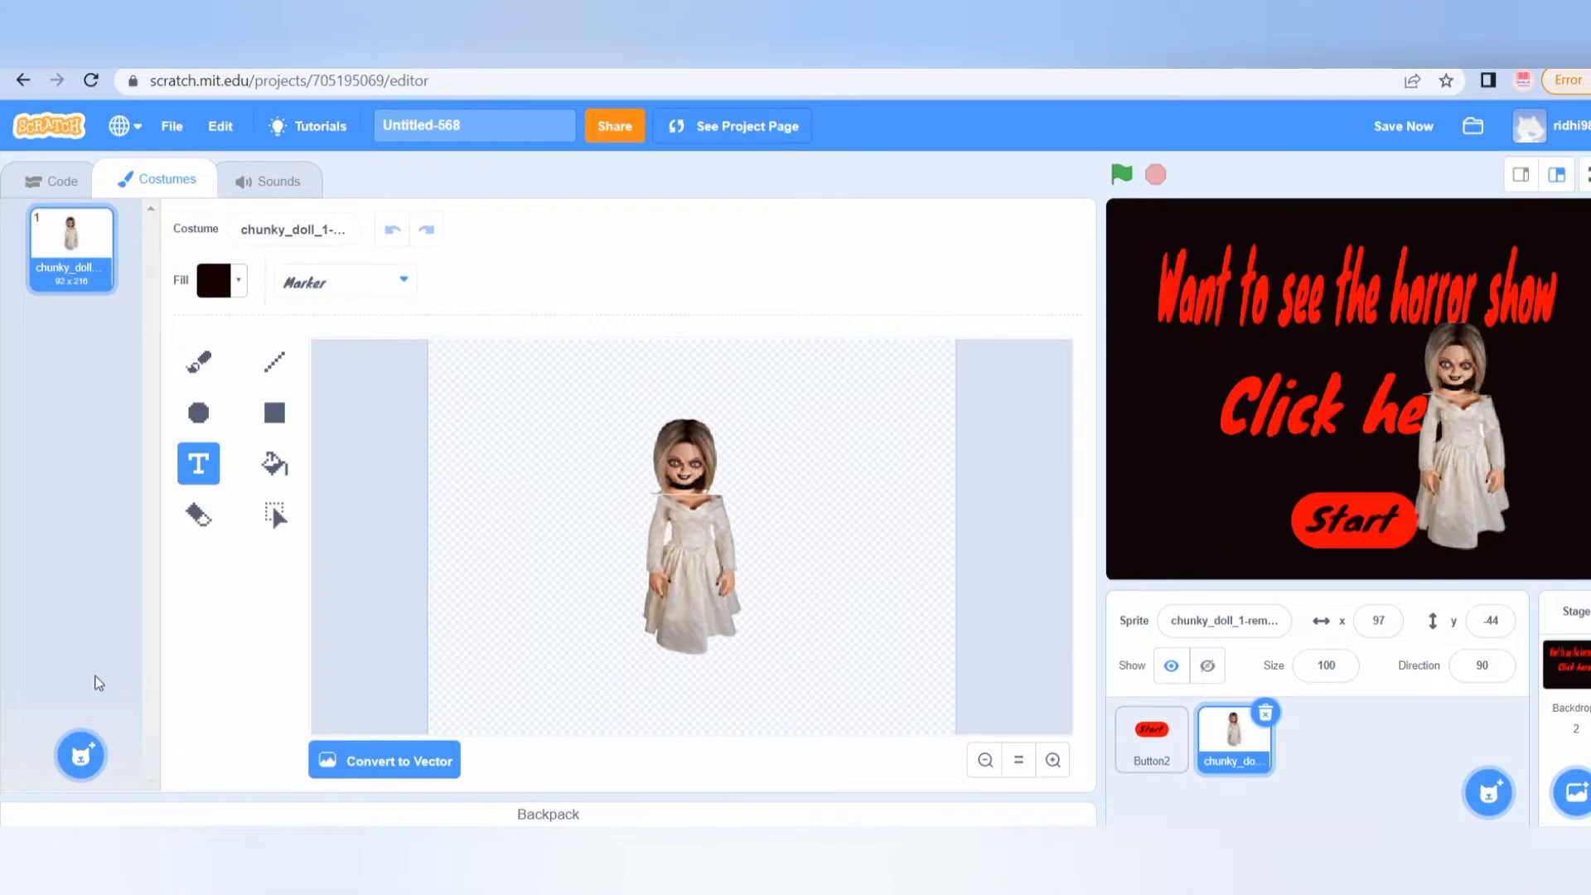
# In Untitled-568, upload chunky_doll_1-removebg-preview (2) as a costume of the doll sprite and make it the first costume.
pyautogui.moveTo(79, 750)
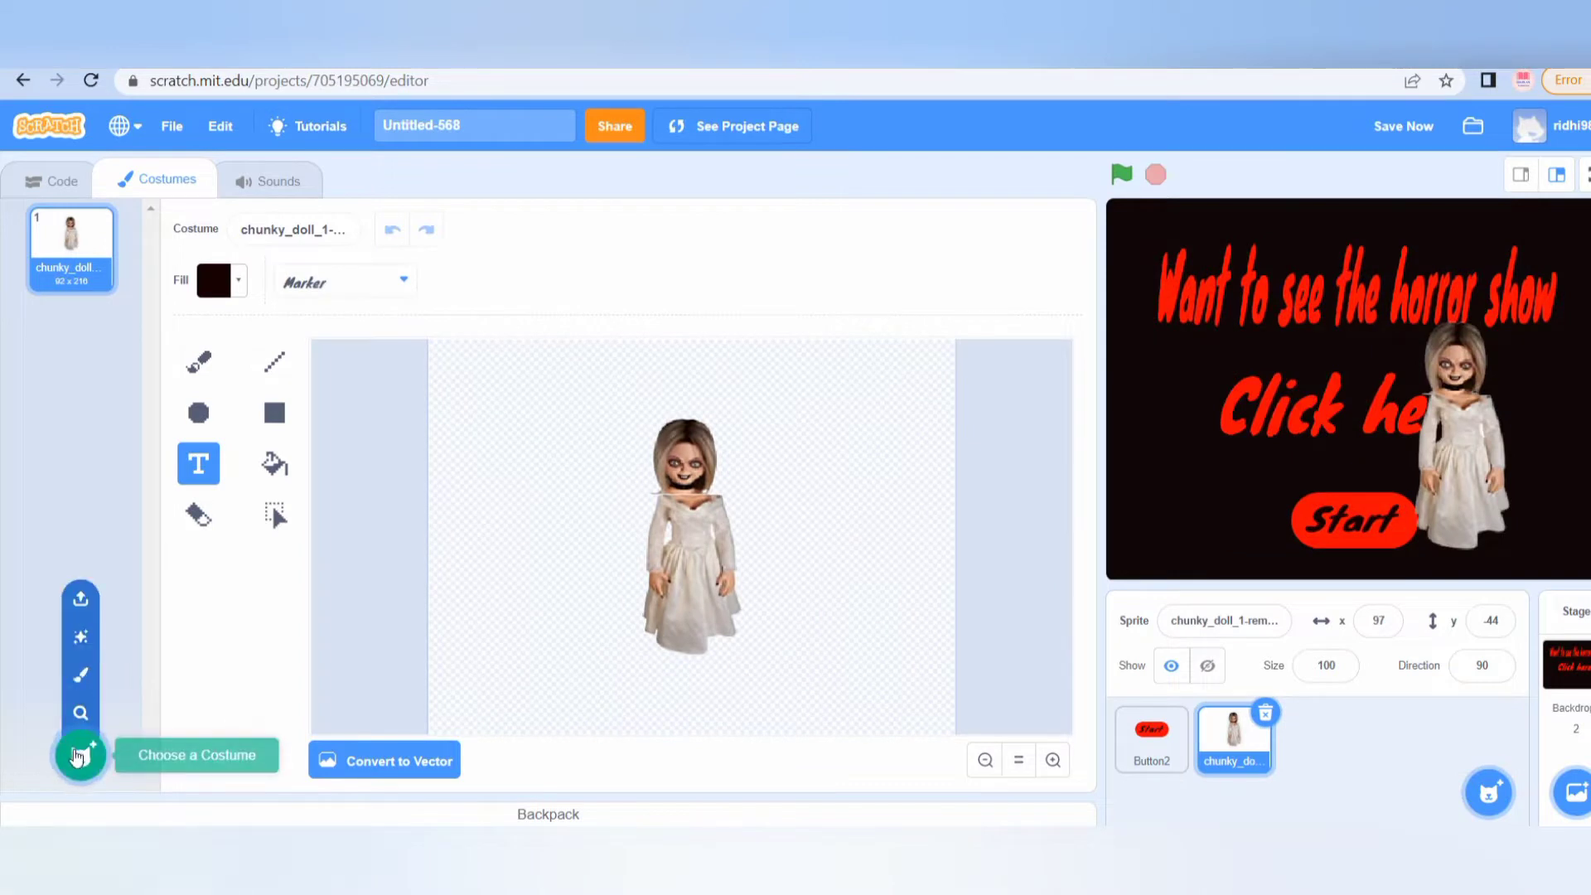
pyautogui.click(79, 599)
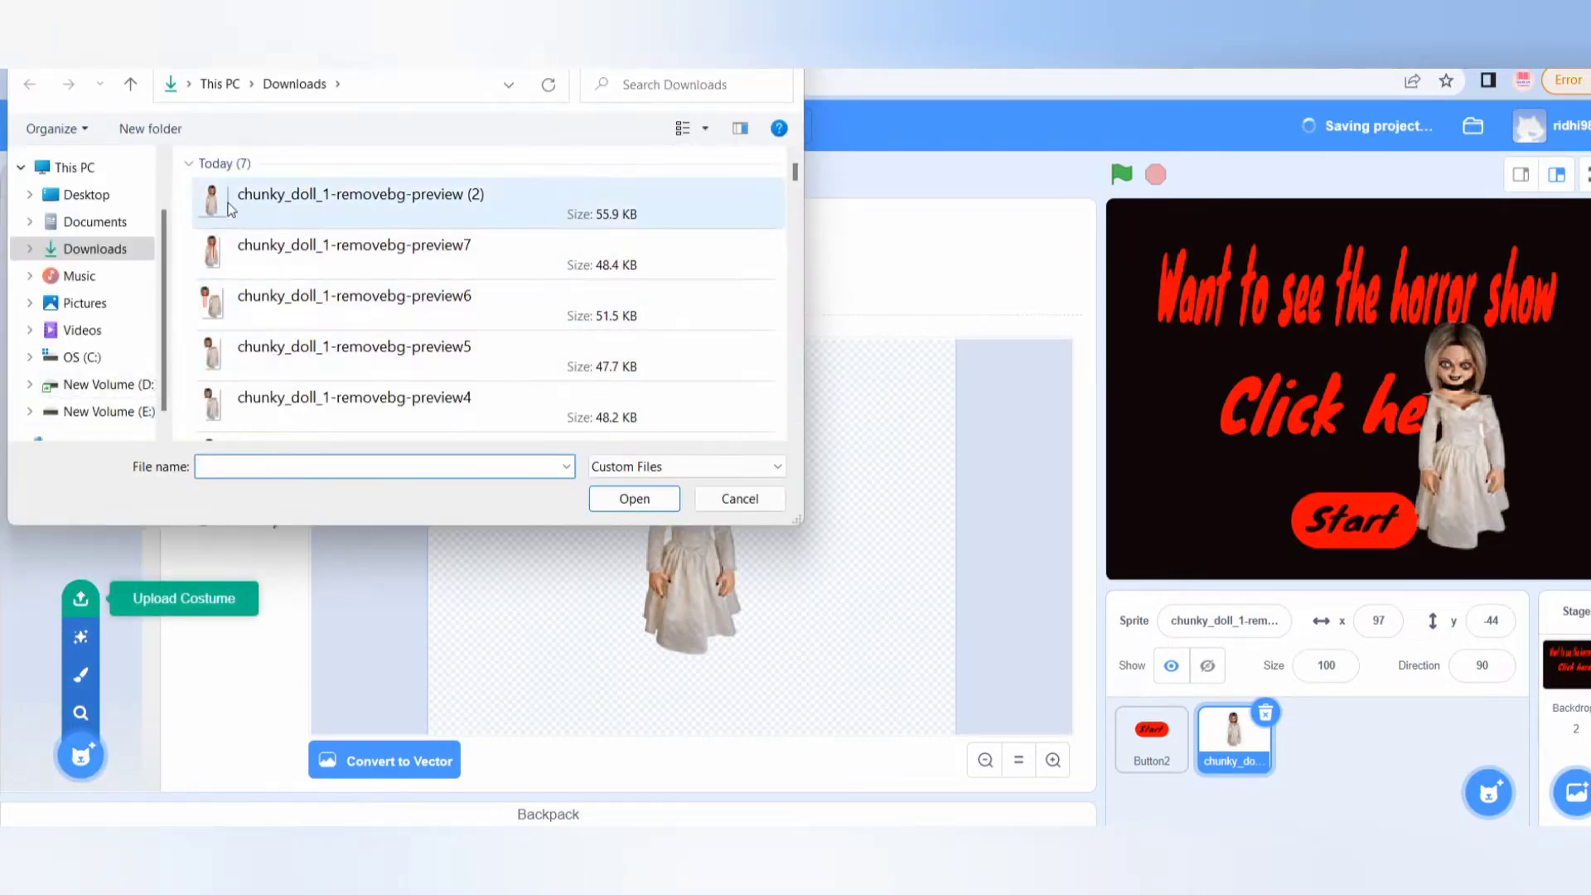
pyautogui.click(231, 206)
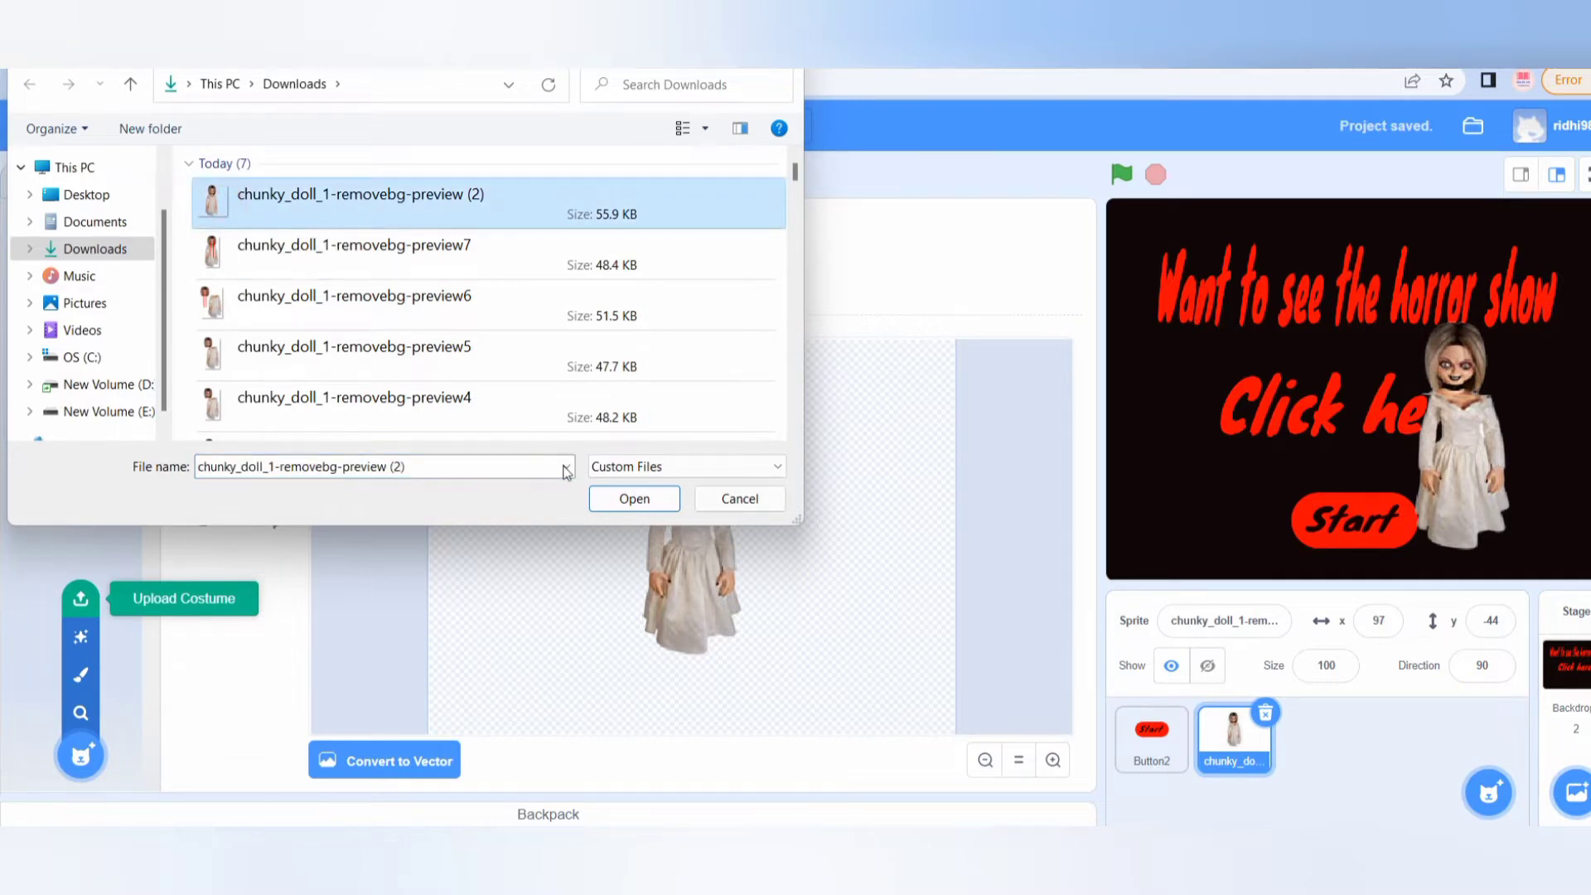
pyautogui.click(627, 500)
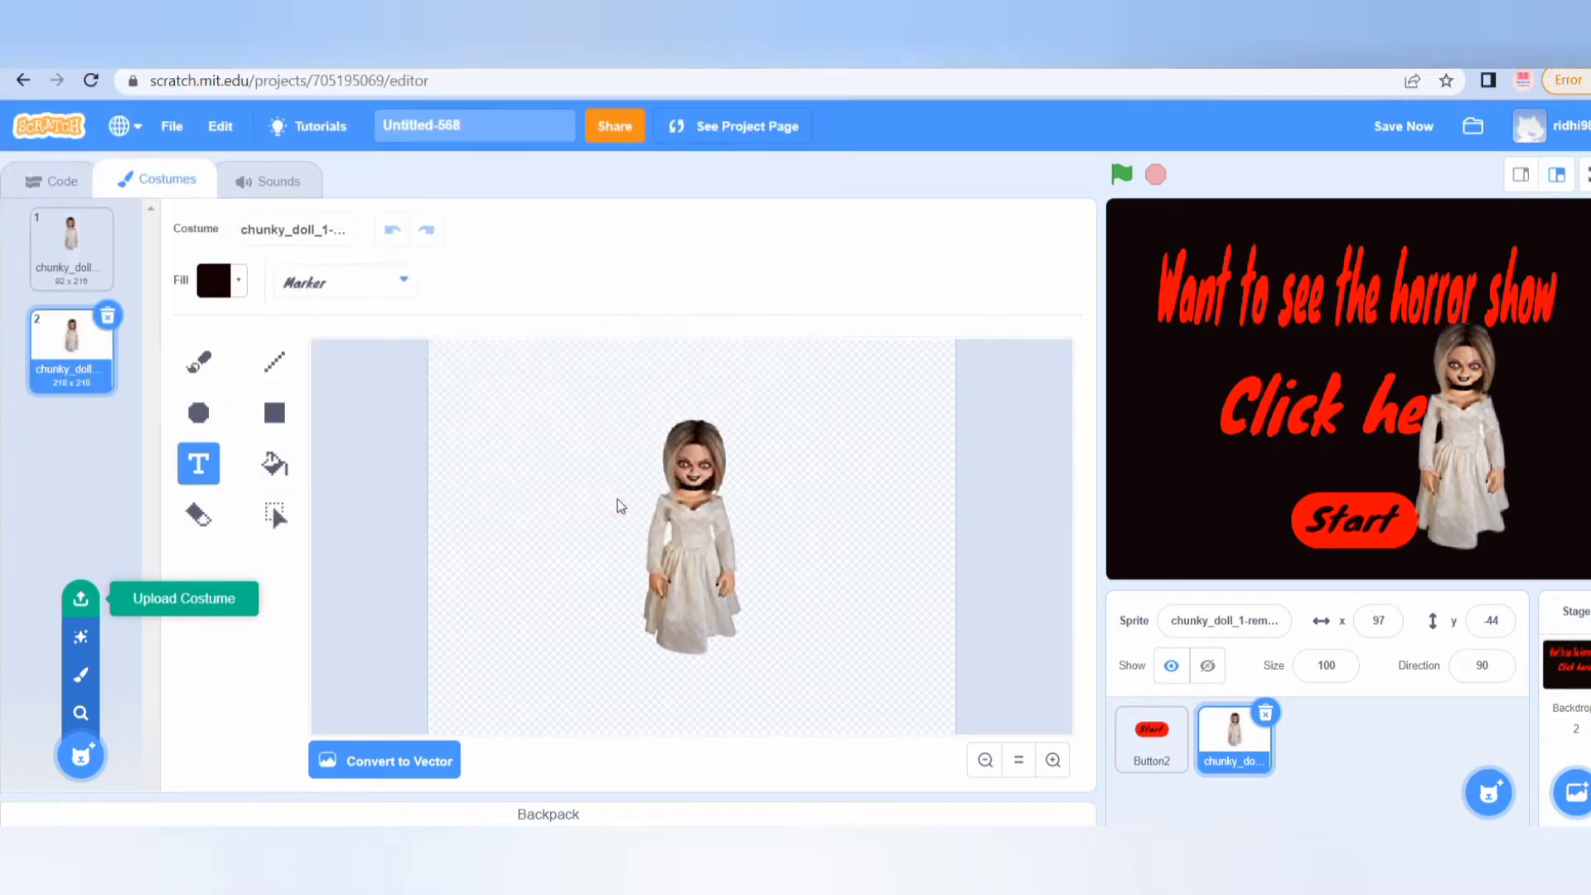
pyautogui.click(710, 516)
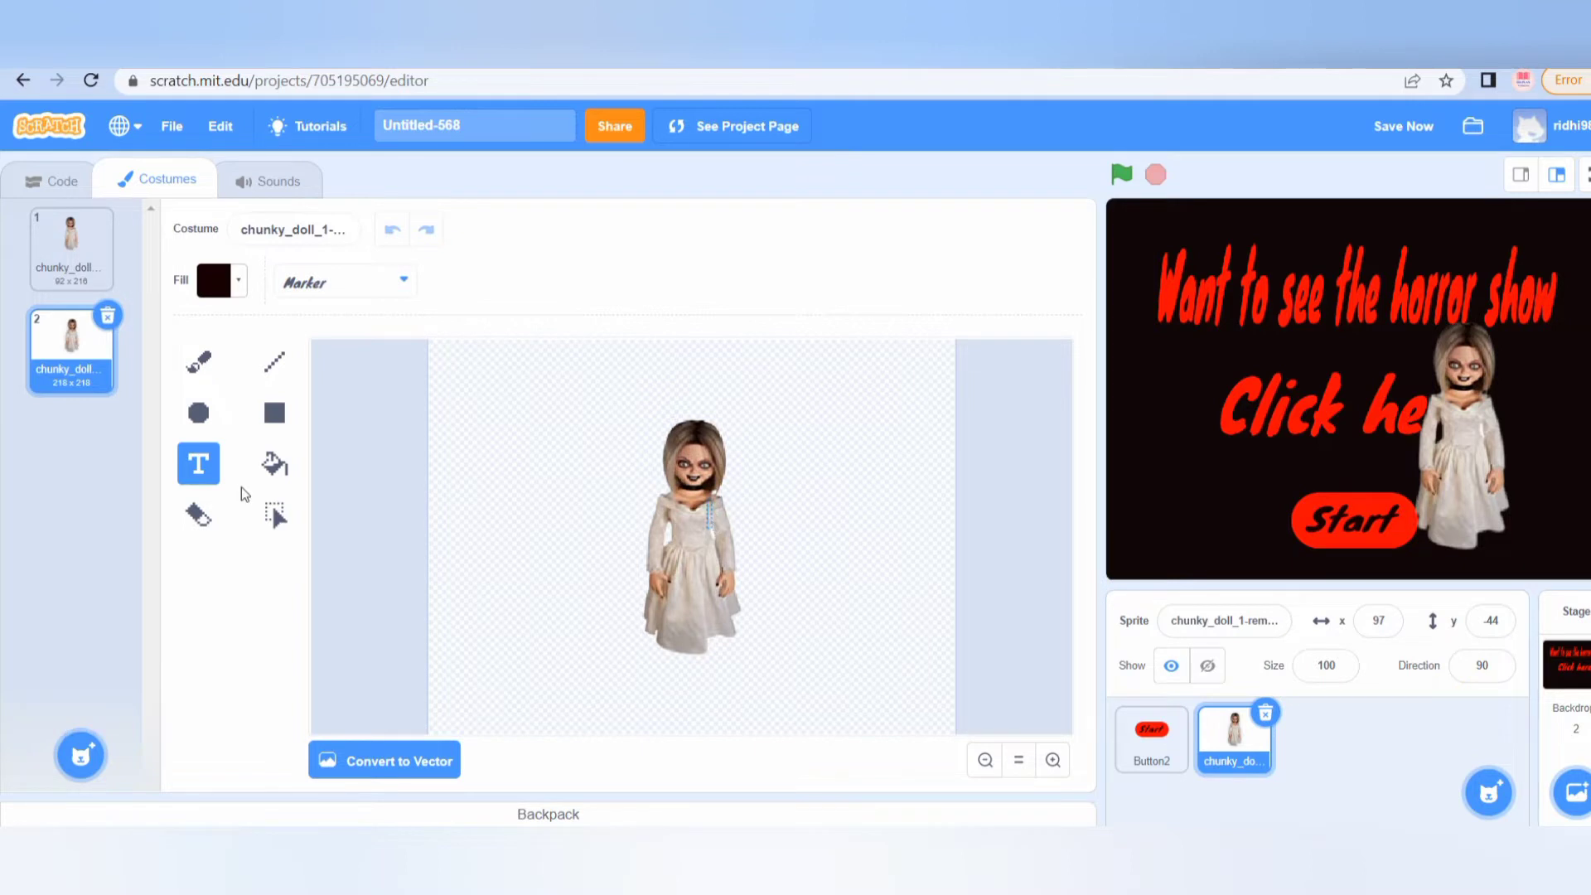
pyautogui.moveTo(68, 239); pyautogui.dragTo(66, 365)
# Upload chunky_doll_1-removebg-preview2 from Downloads as the third costume of the doll sprite.
pyautogui.moveTo(78, 753)
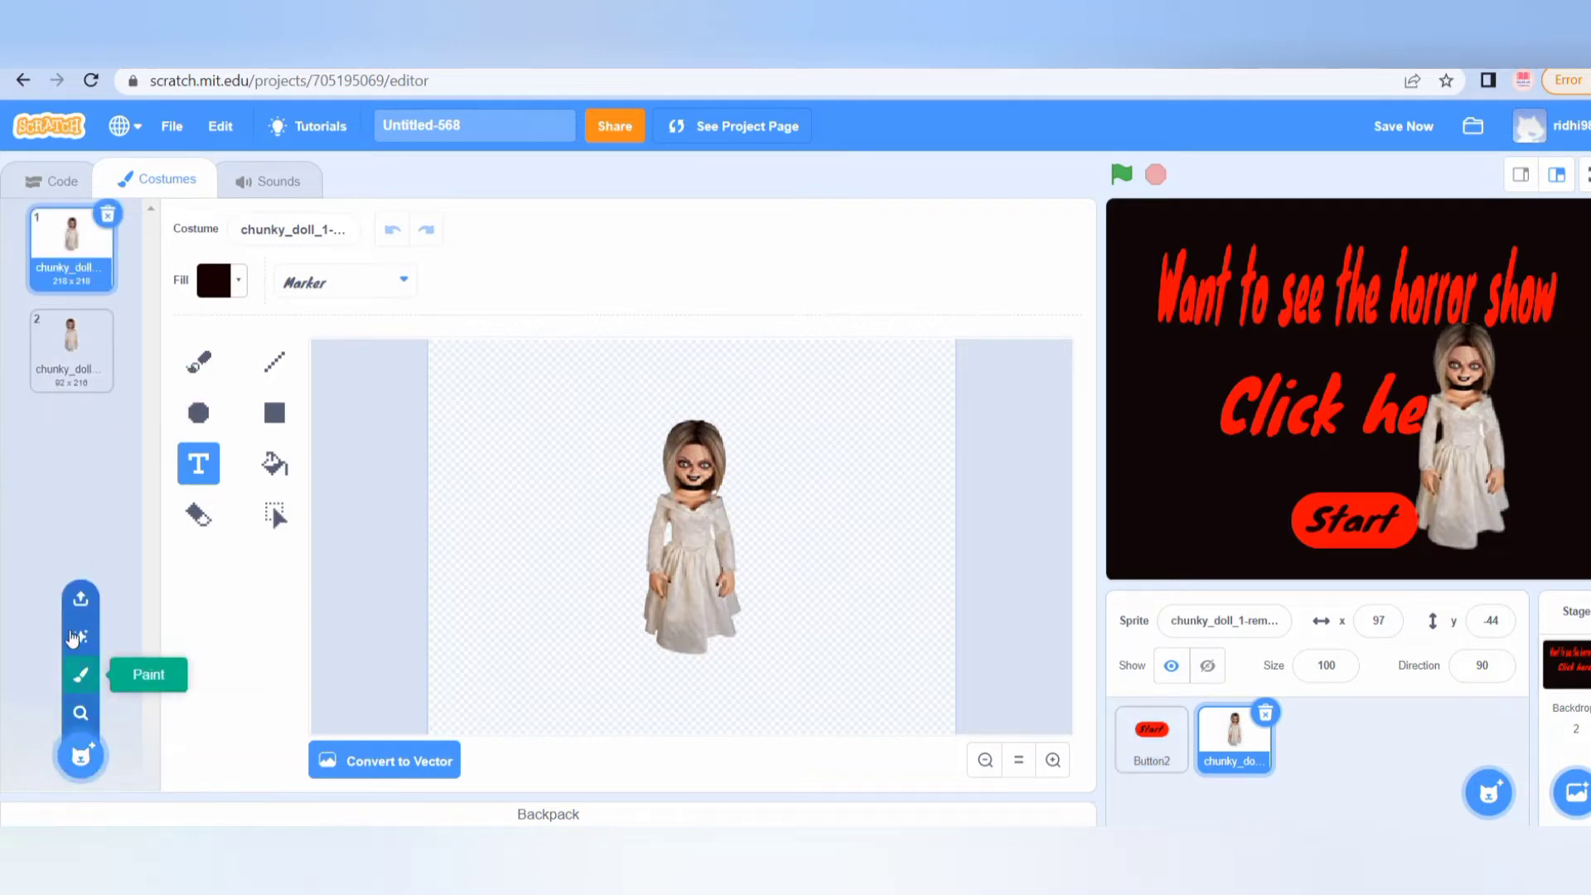
pyautogui.click(81, 598)
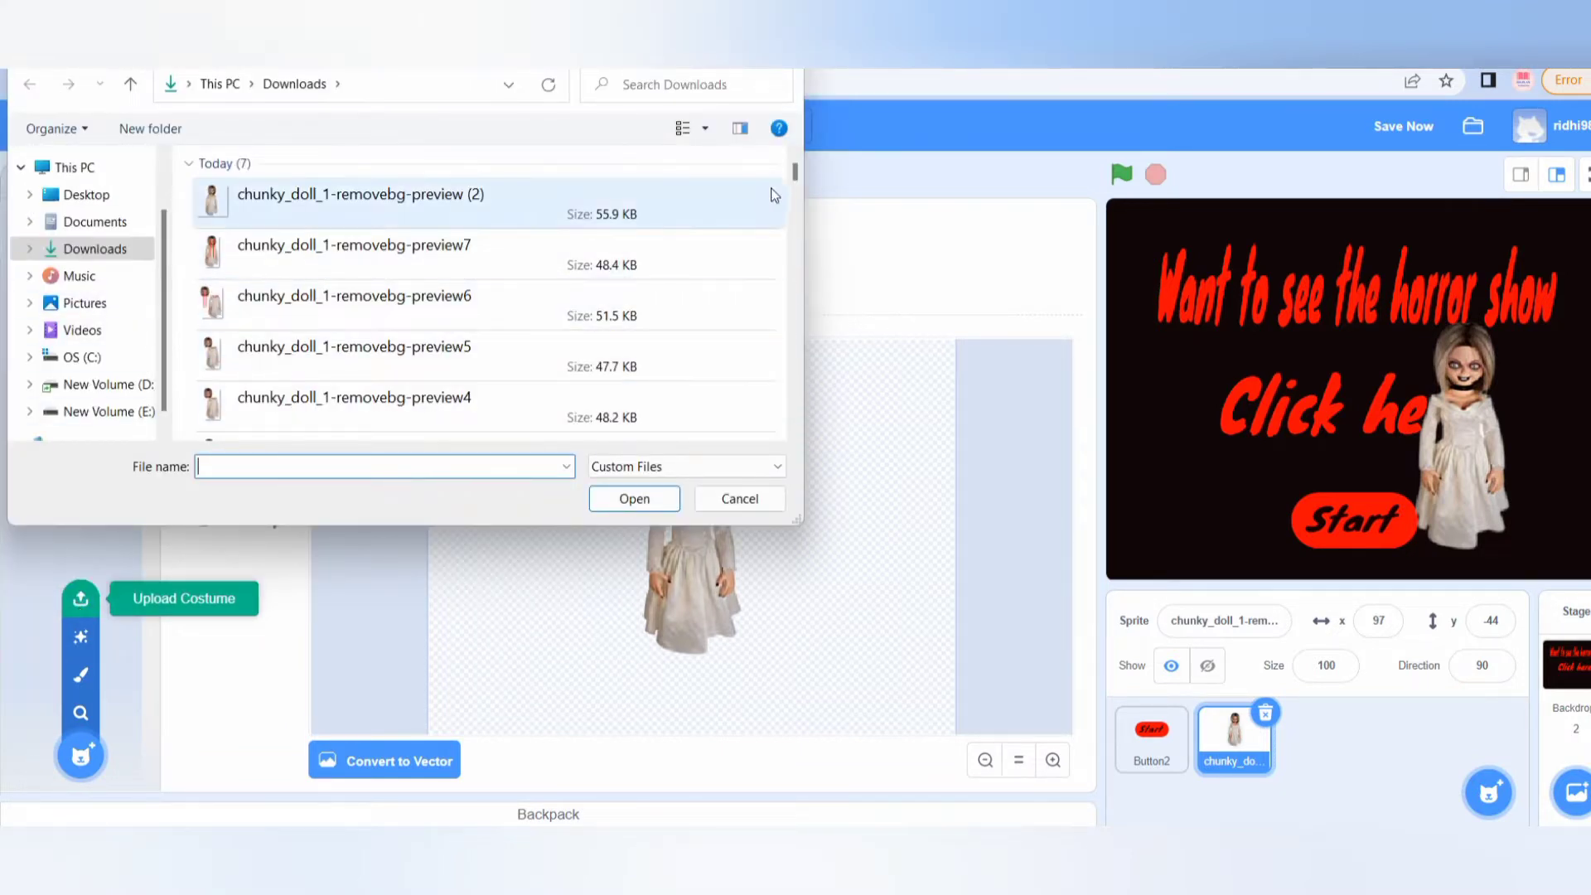
pyautogui.moveTo(797, 171); pyautogui.dragTo(797, 172)
pyautogui.scroll(-3, 797, 172)
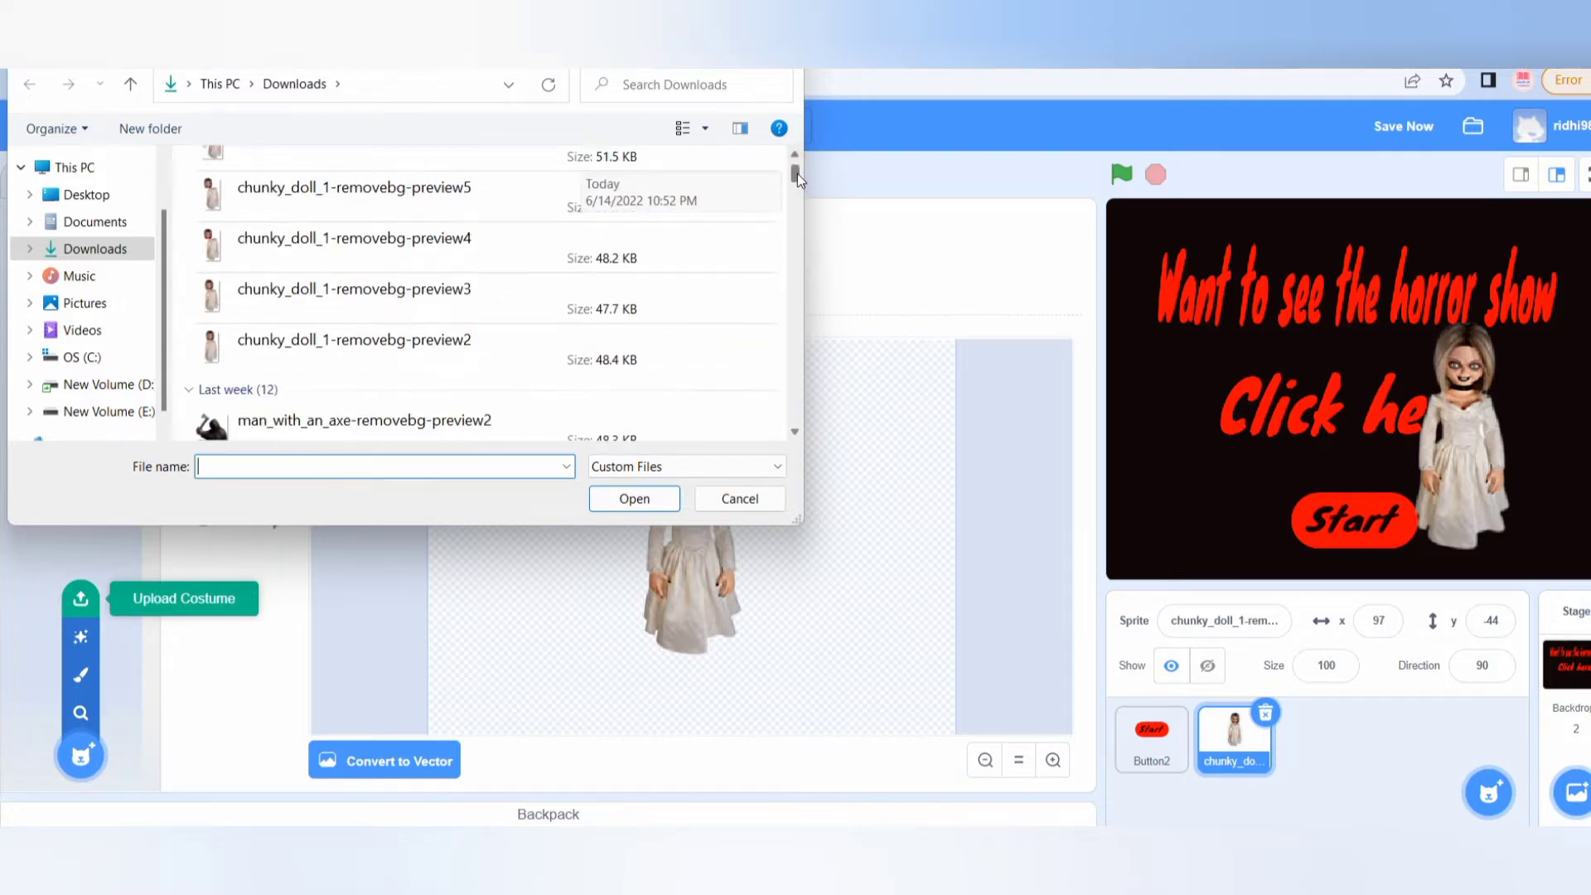
pyautogui.click(440, 354)
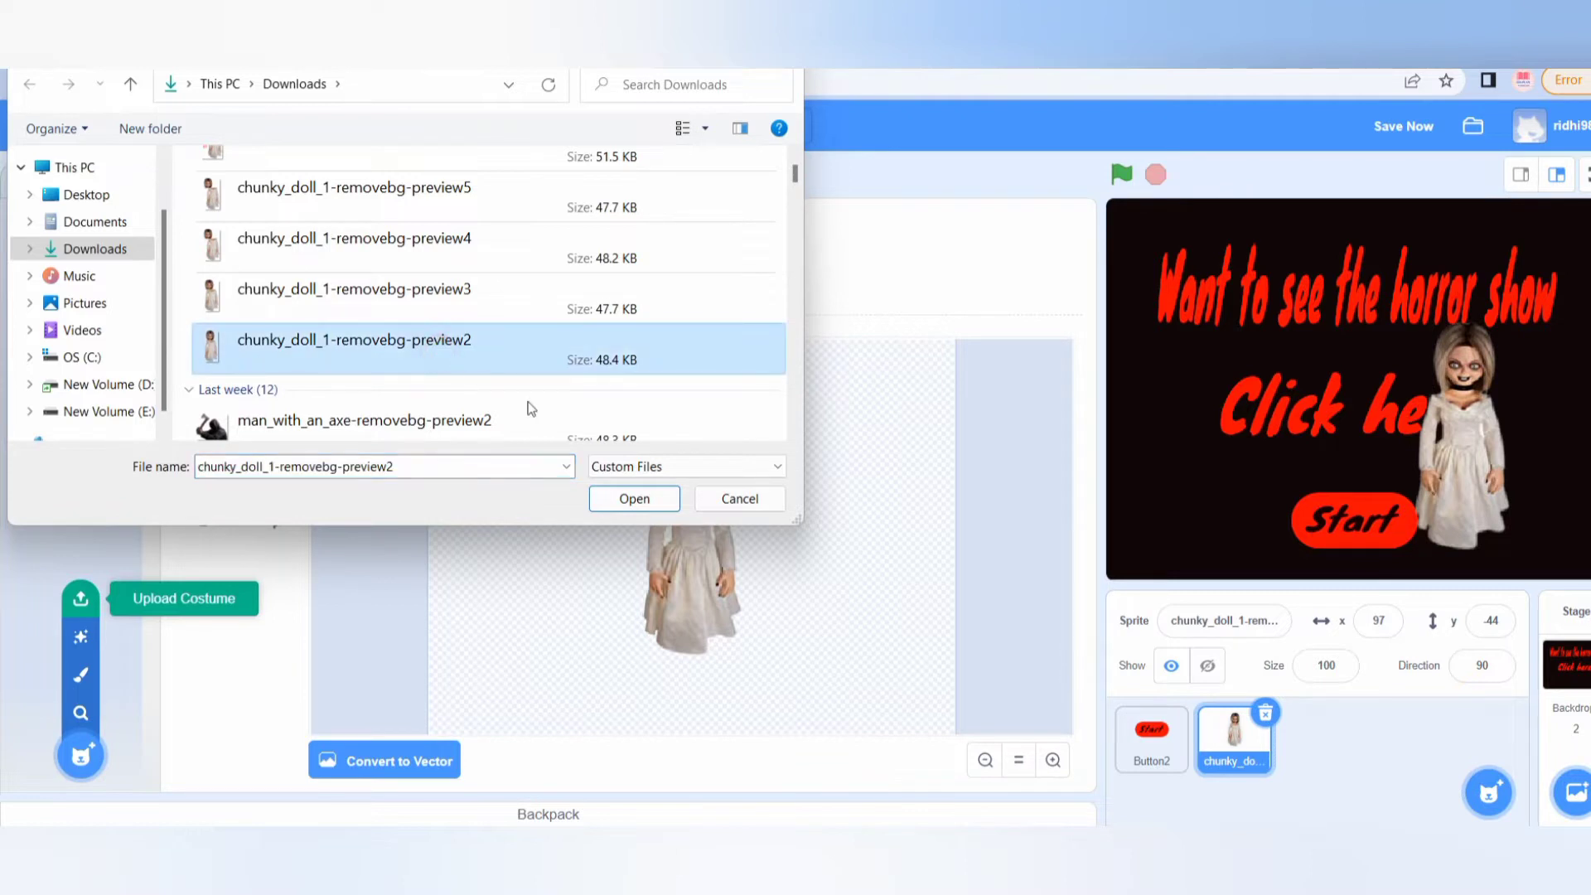
pyautogui.click(626, 500)
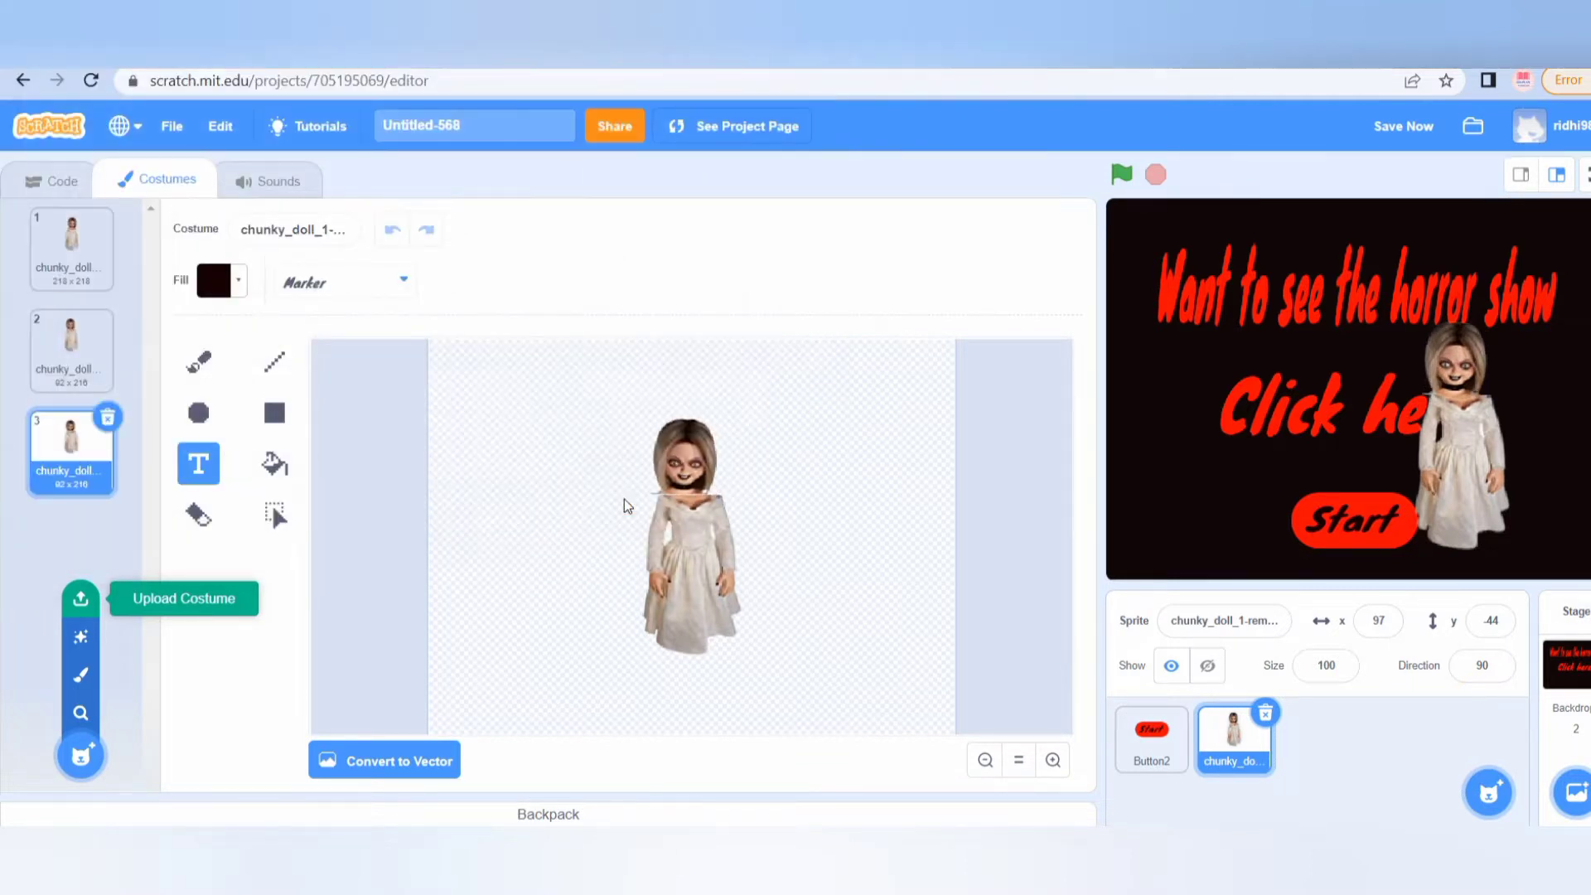
# Upload chunky_doll_1-removebg-preview3 from Downloads as the fourth costume of the doll sprite.
pyautogui.click(80, 598)
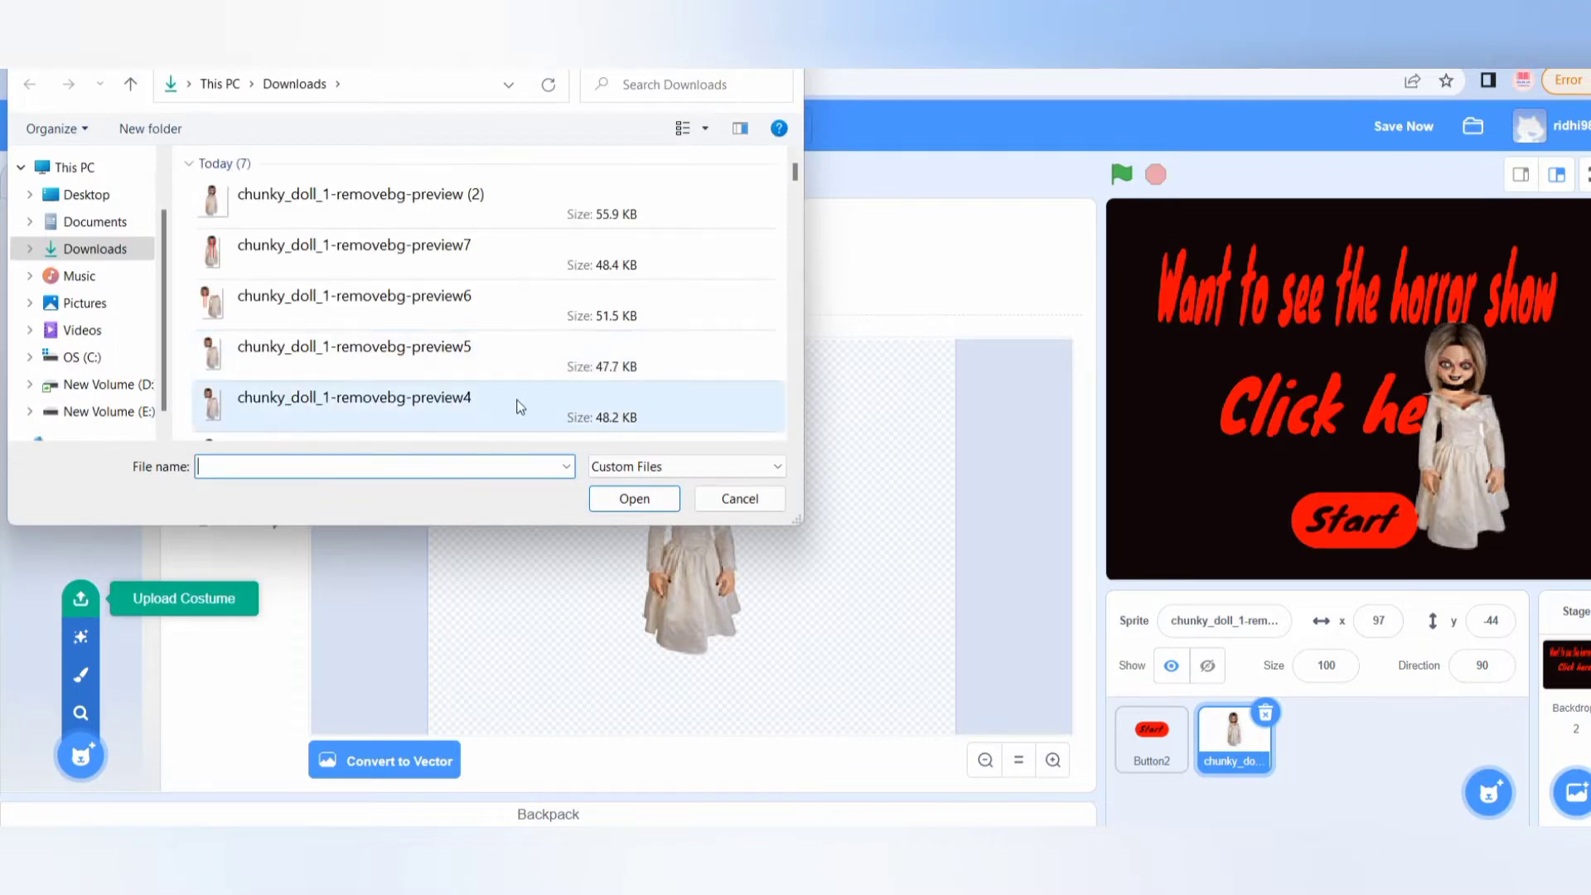
pyautogui.moveTo(794, 173); pyautogui.dragTo(794, 172)
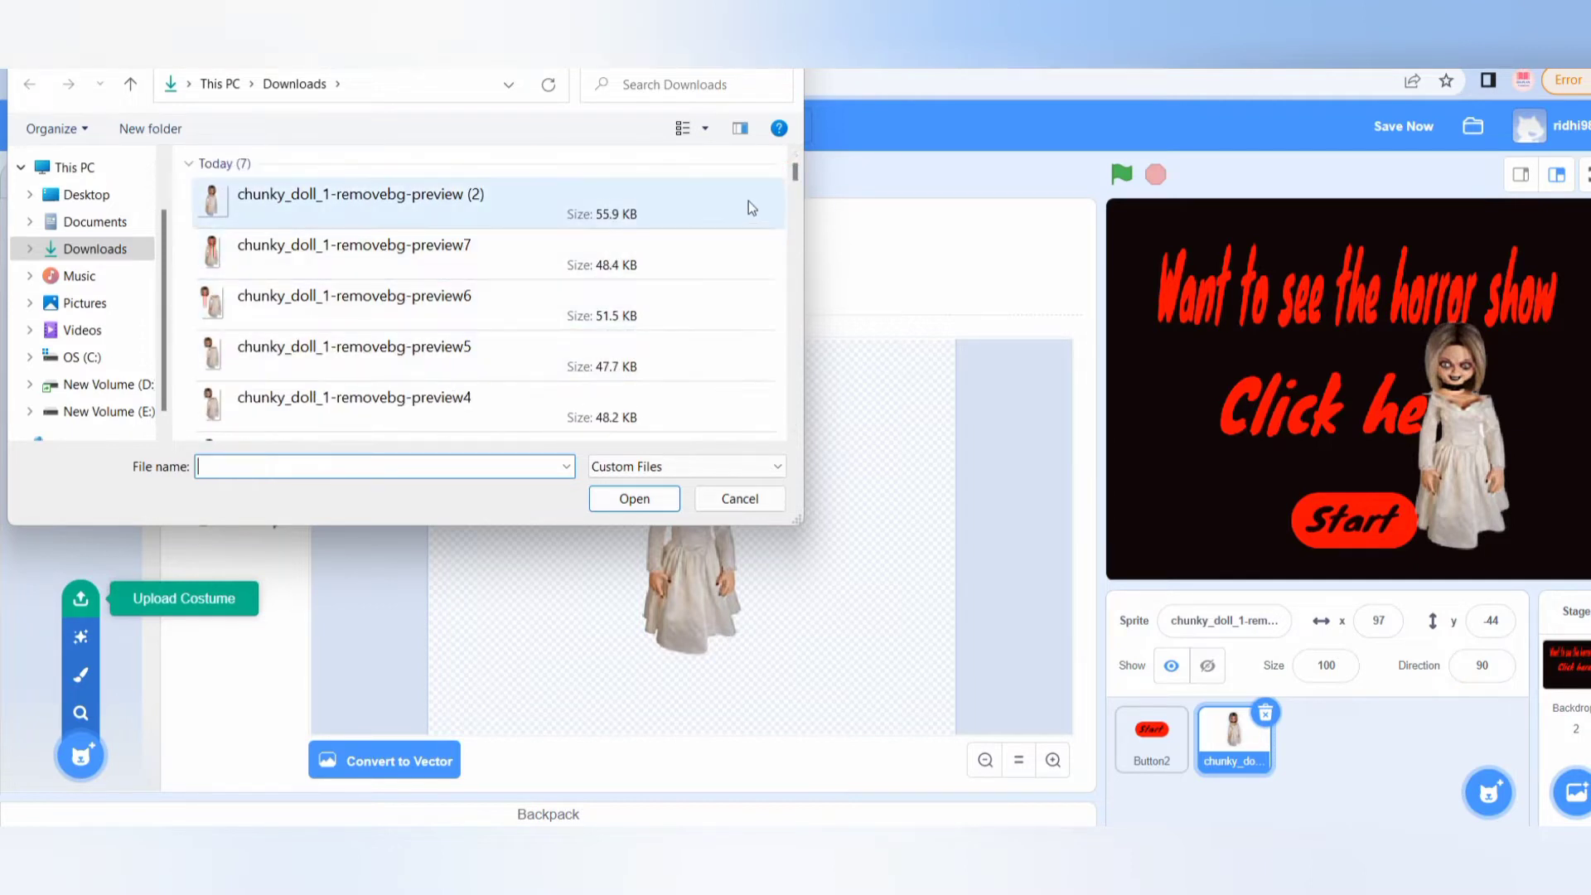
pyautogui.scroll(-2, 794, 171)
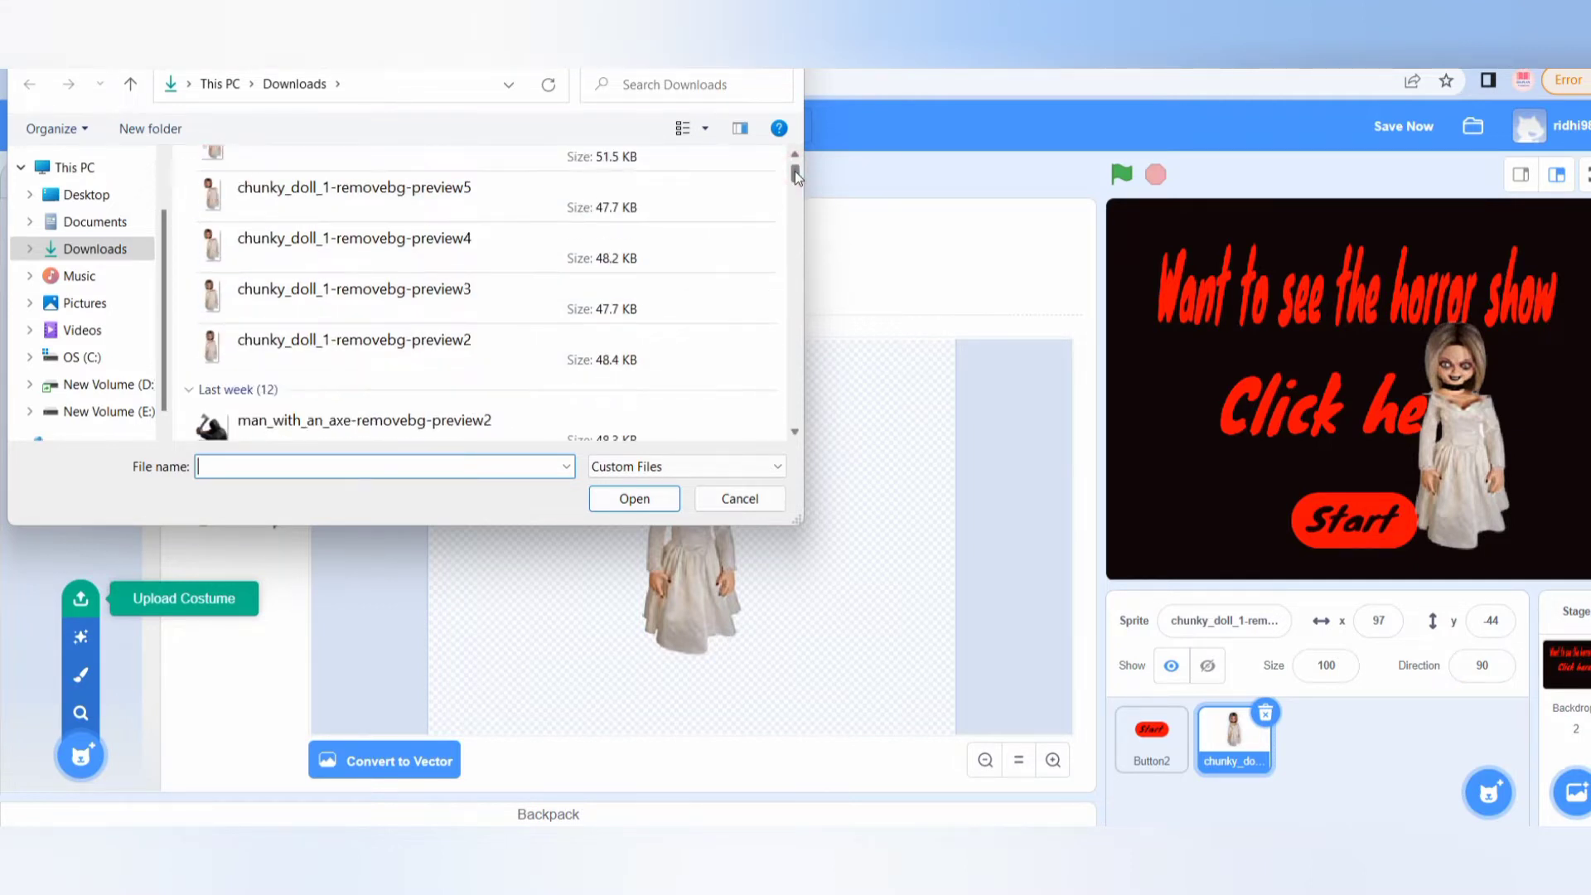
pyautogui.click(463, 298)
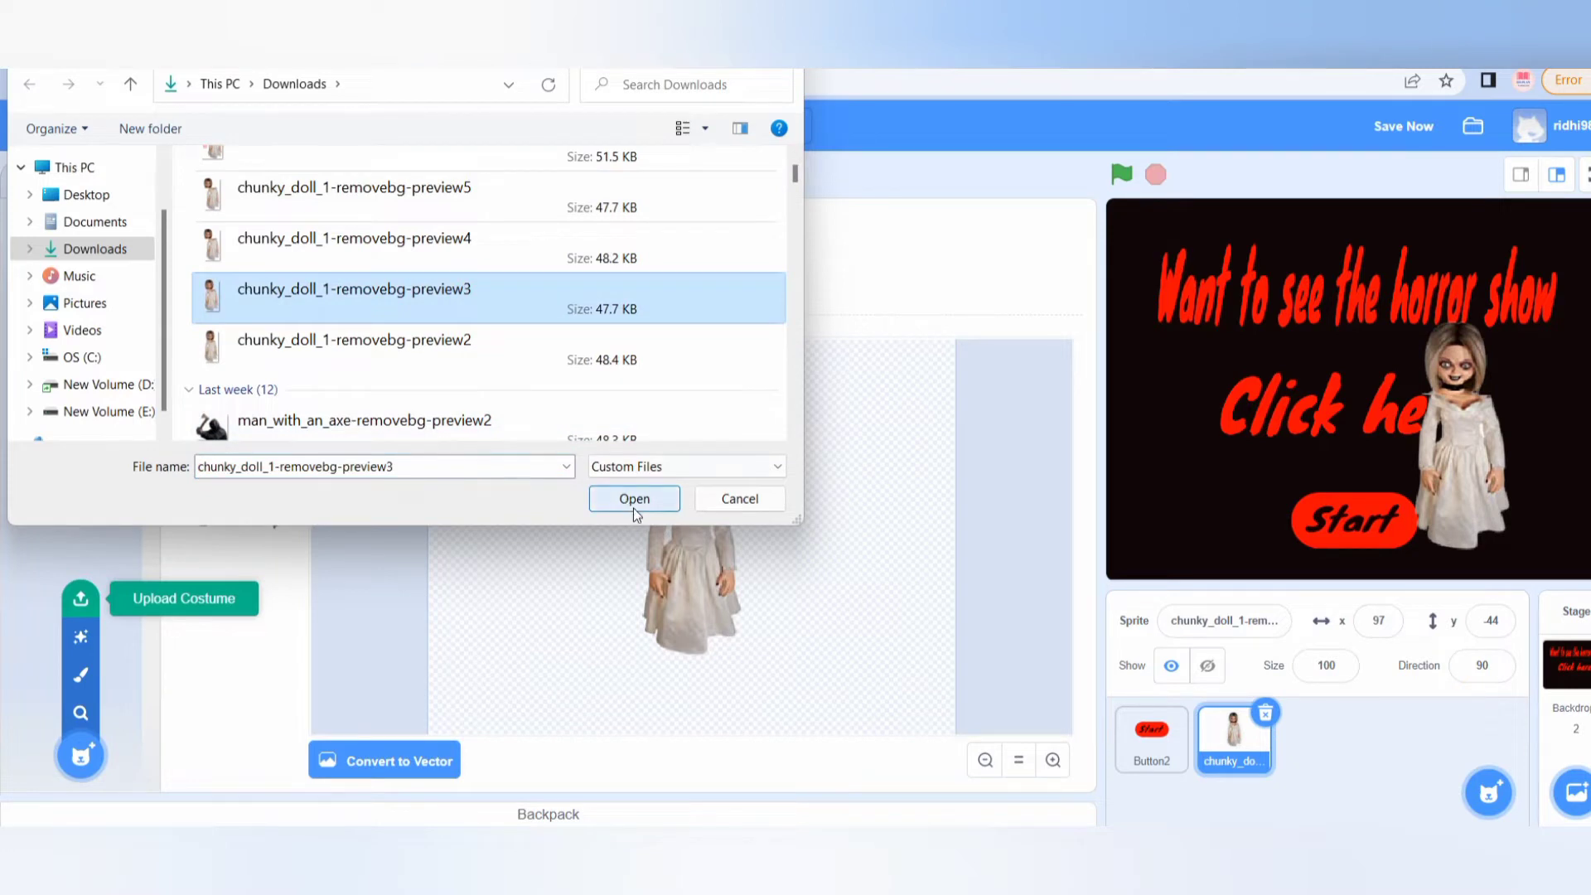
pyautogui.click(633, 501)
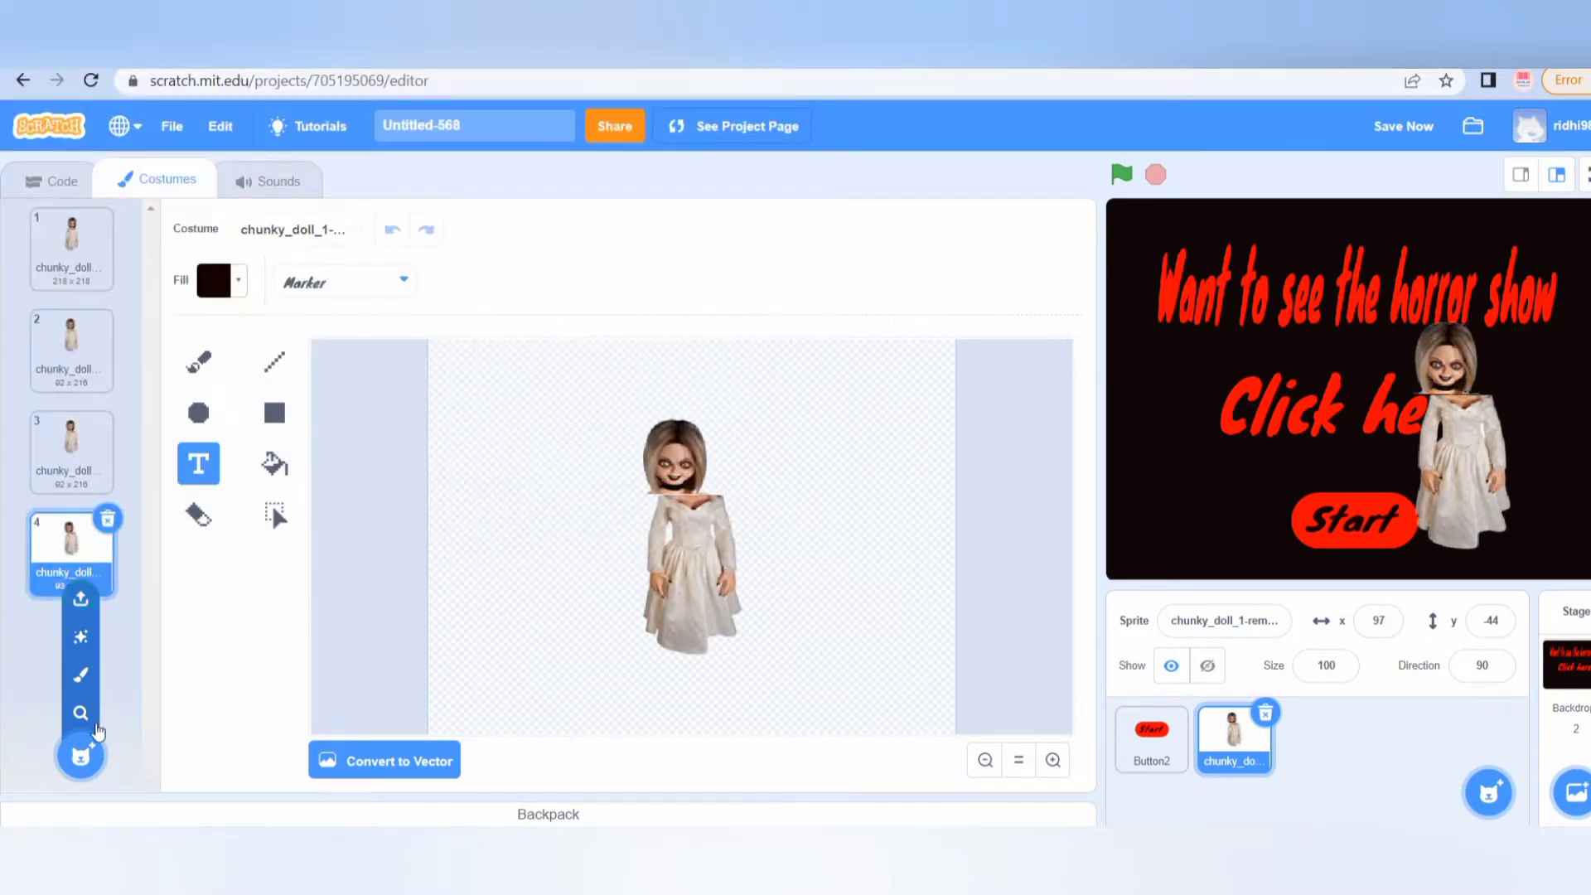
# Open the Downloads folder to upload another chunky doll image as a costume of the doll sprite.
pyautogui.click(80, 604)
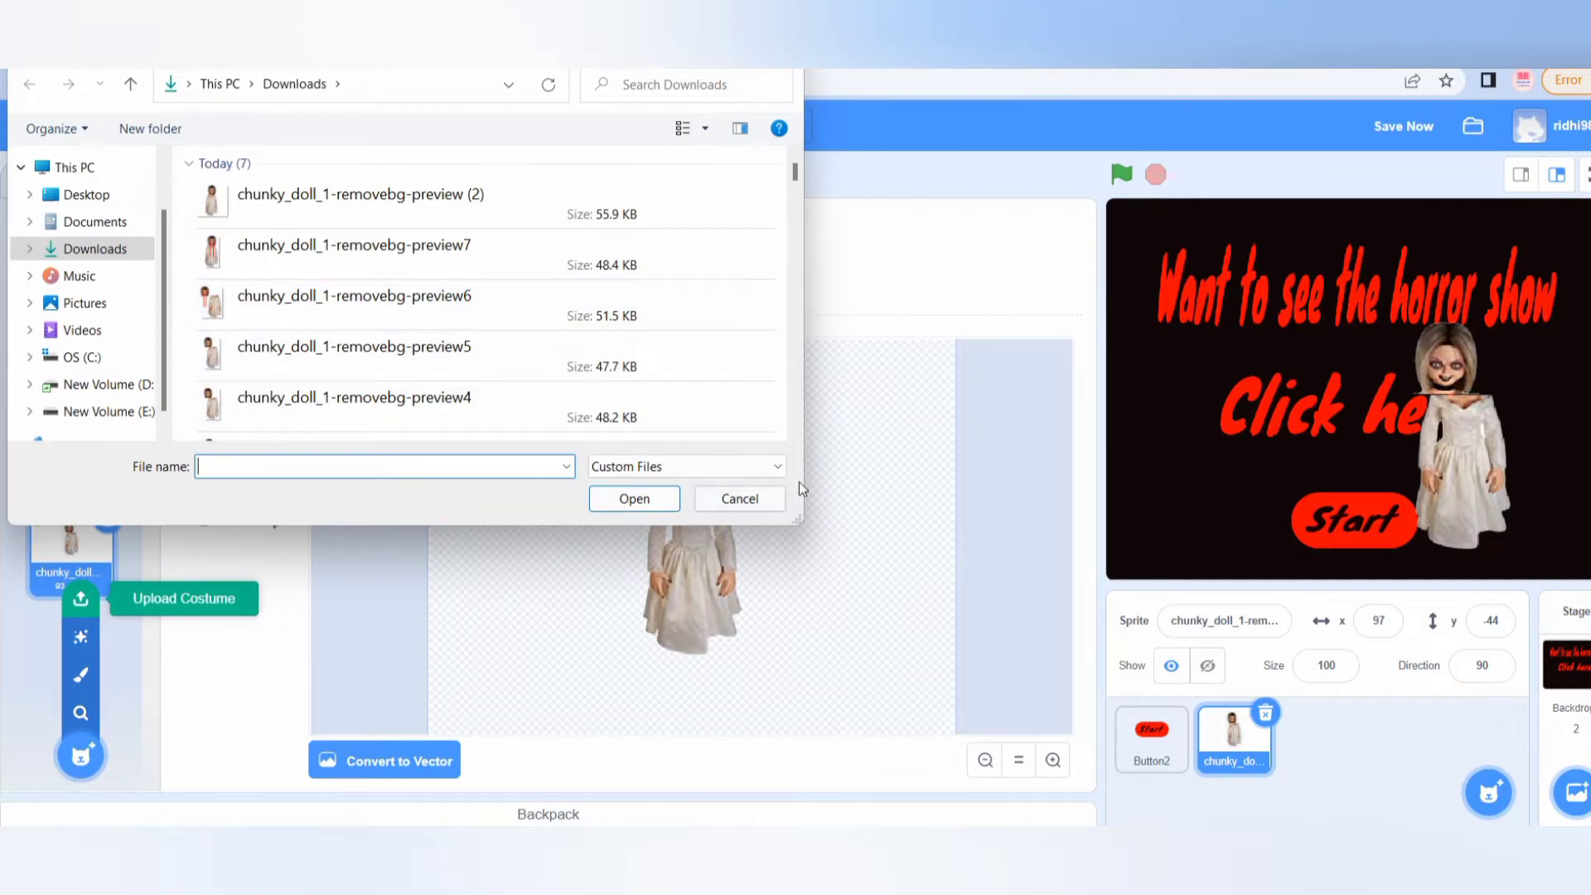
pyautogui.click(739, 499)
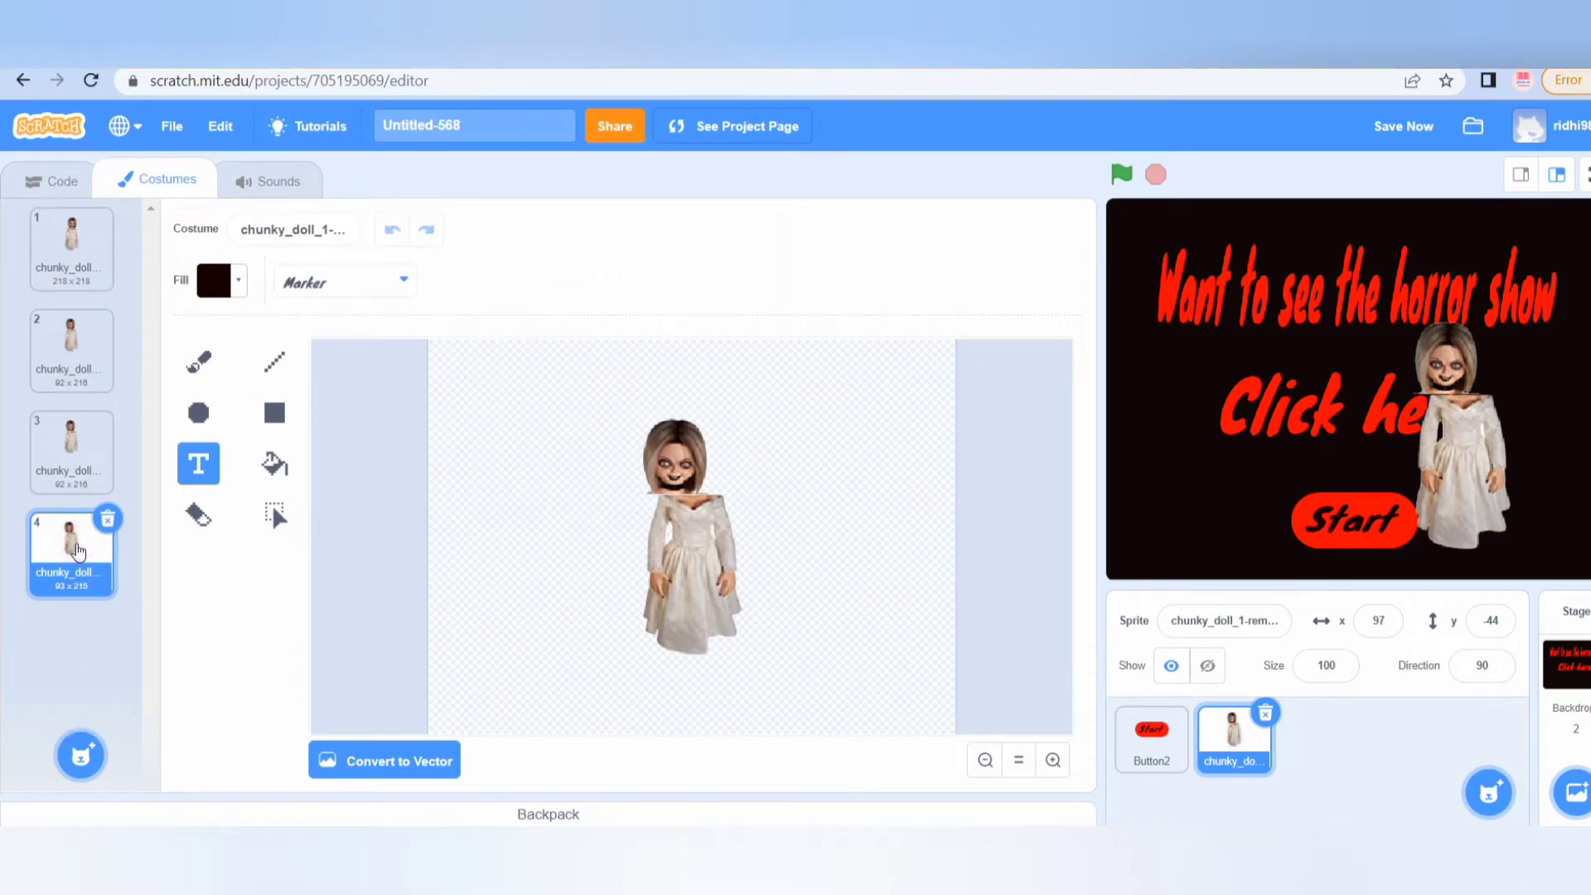
pyautogui.moveTo(79, 752)
pyautogui.click(82, 600)
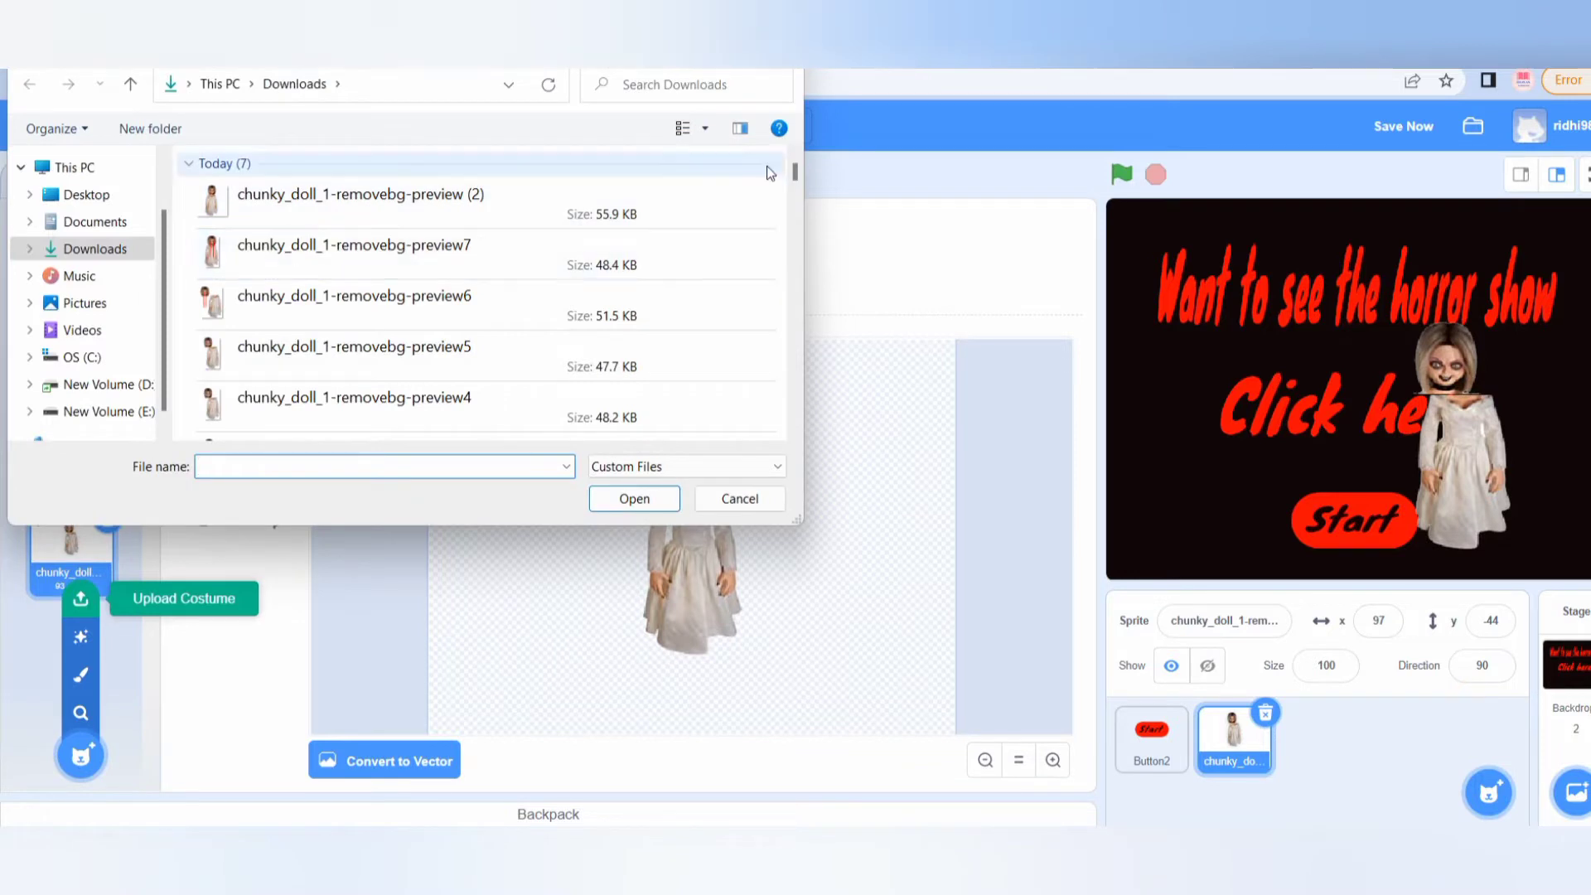